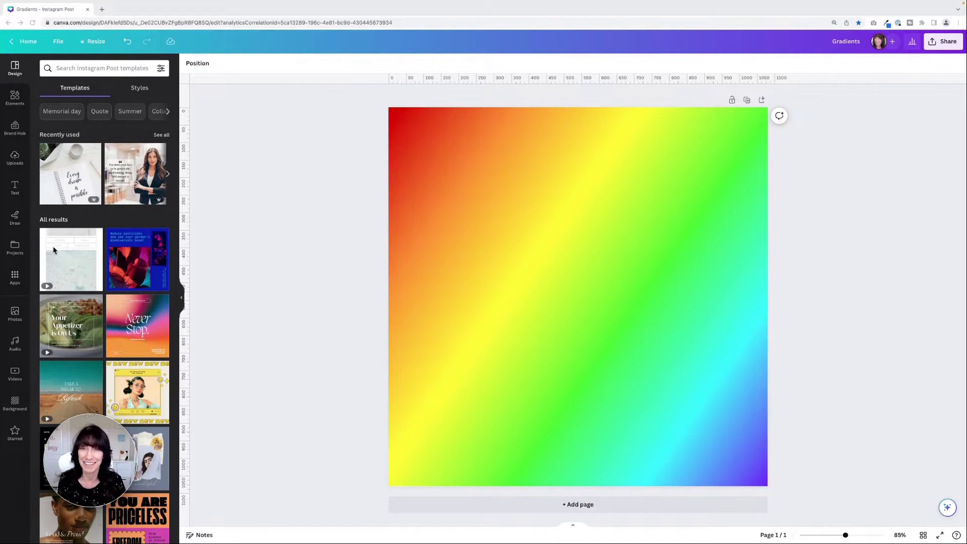
Step: Add a second page to the design and clear its rainbow gradient background to leave it blank
left_click(440, 509)
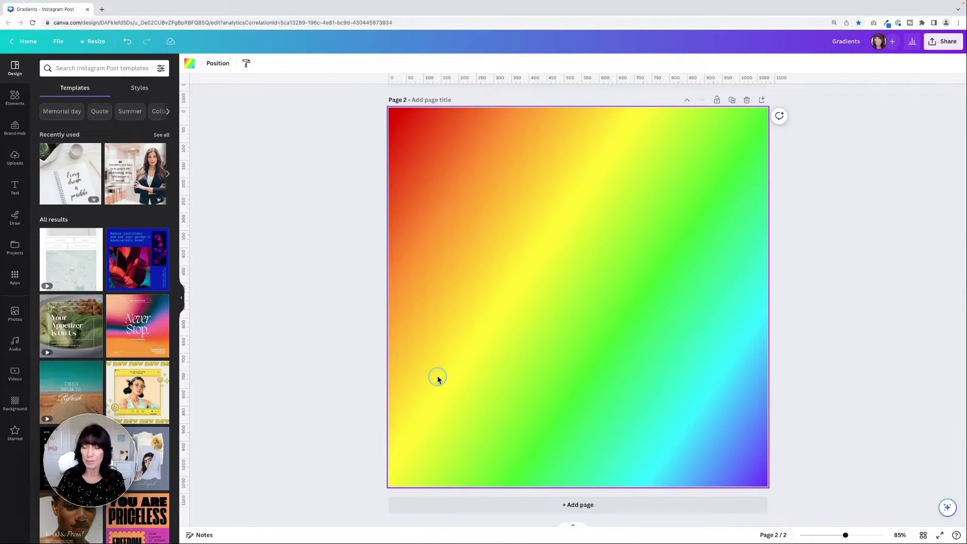
key("Delete")
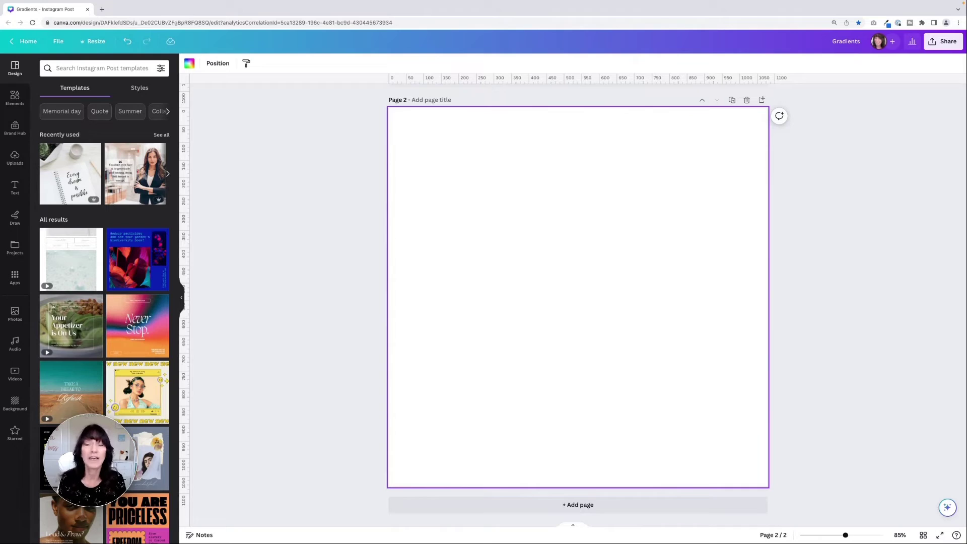
left_click(290, 335)
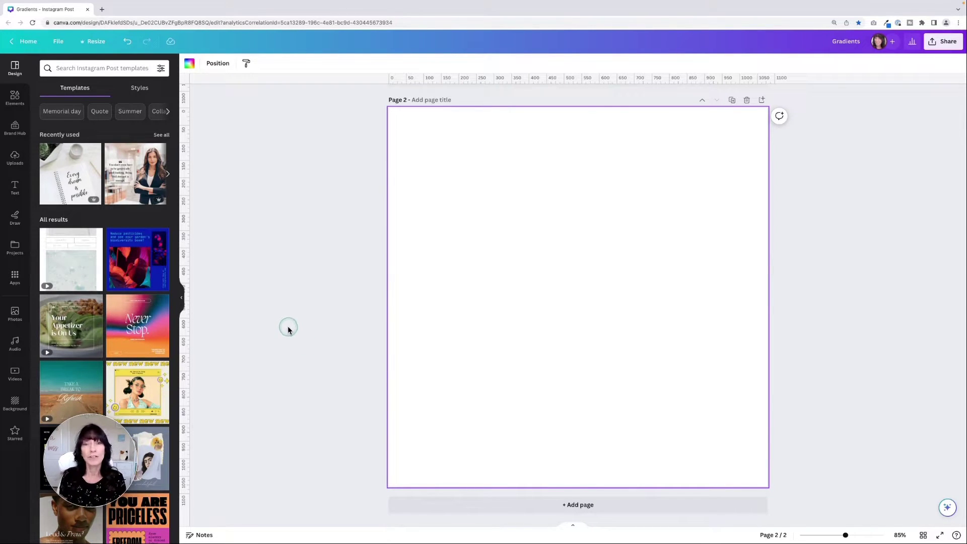
Step: Add a square shape to page 2 and enlarge it to just over half the page width, near the page's centre
left_click(15, 99)
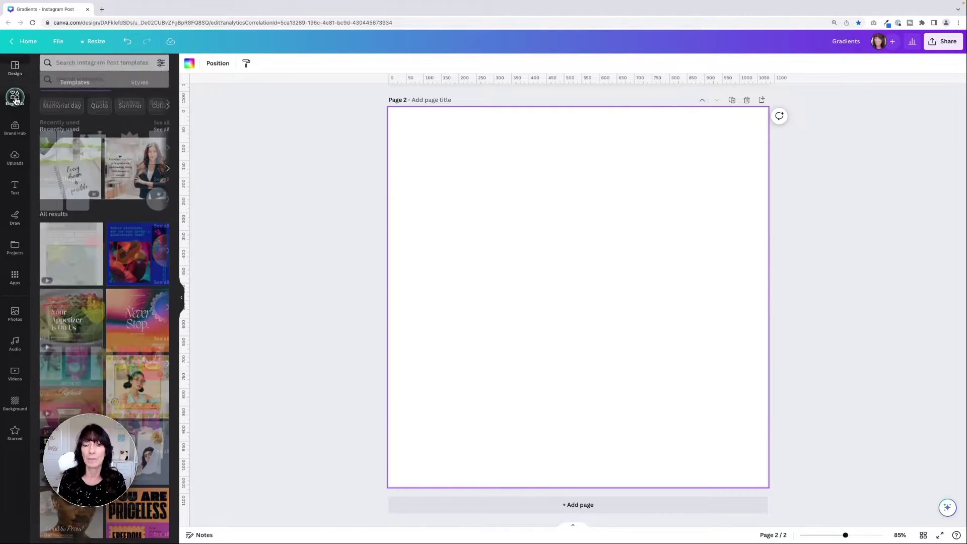
left_click(57, 199)
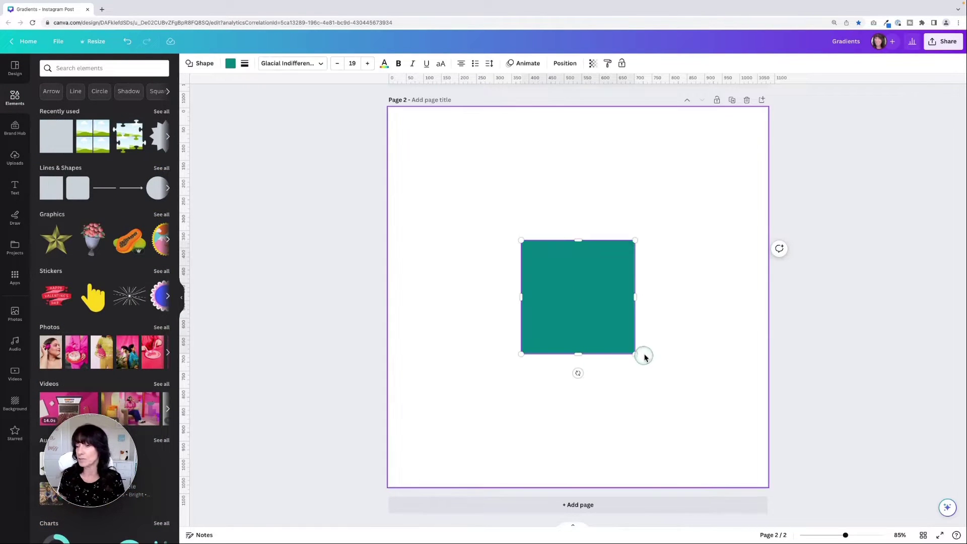
left_click_drag(634, 352, 730, 438)
left_click_drag(686, 403, 646, 360)
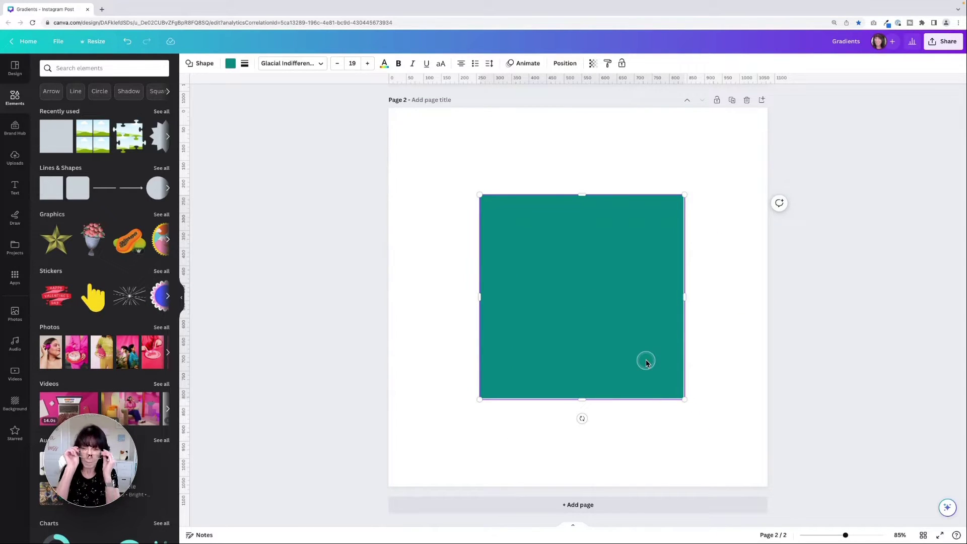
double_click(646, 362)
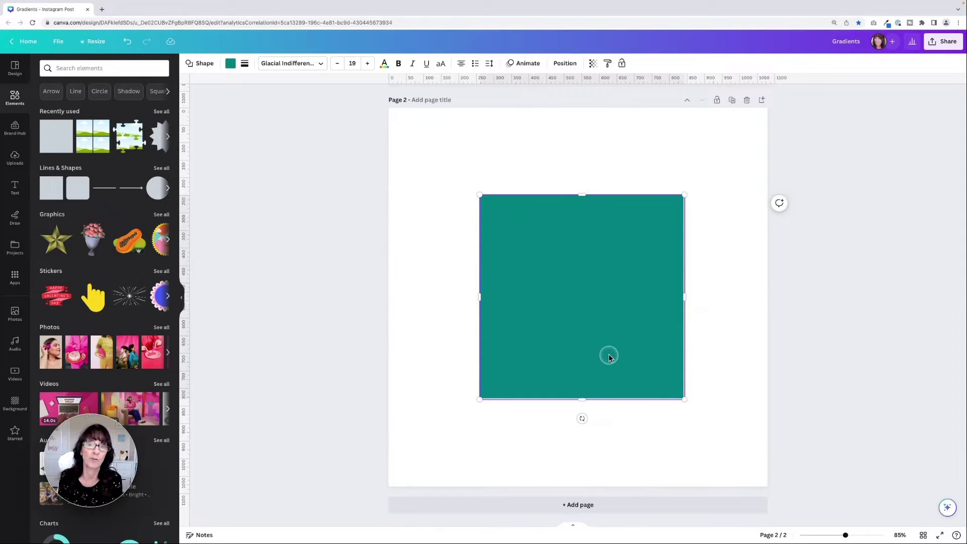
Step: Change the square's teal solid fill to a two-colour gradient from teal to light blue
left_click(231, 68)
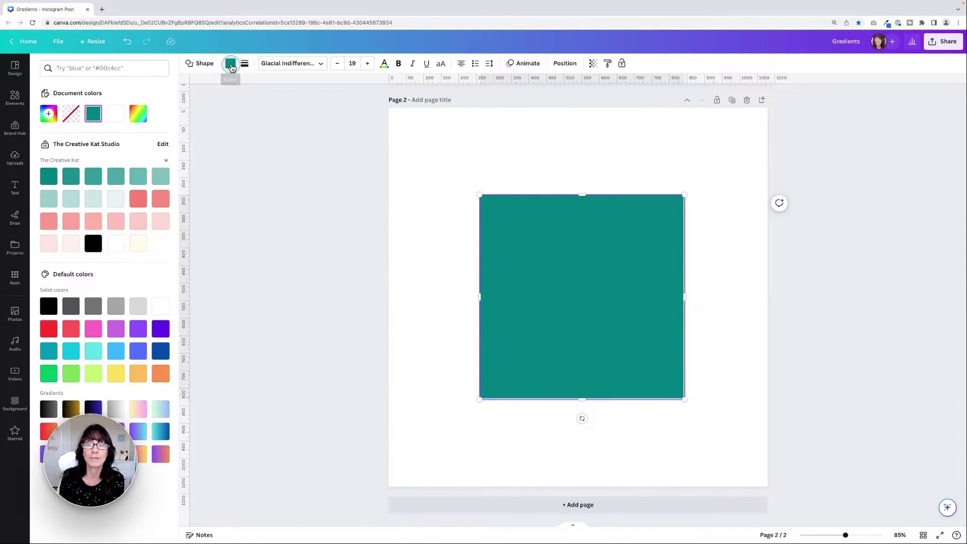
left_click(93, 115)
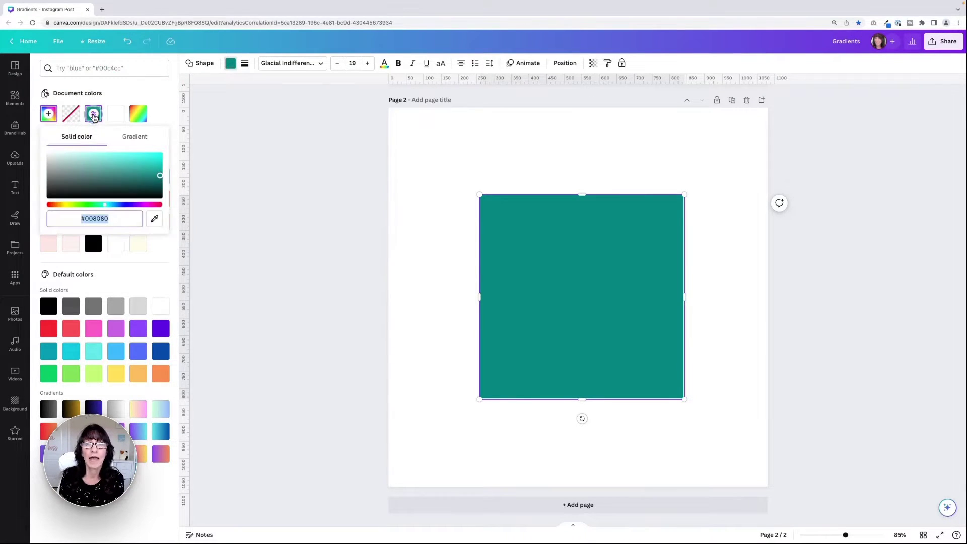
left_click(133, 139)
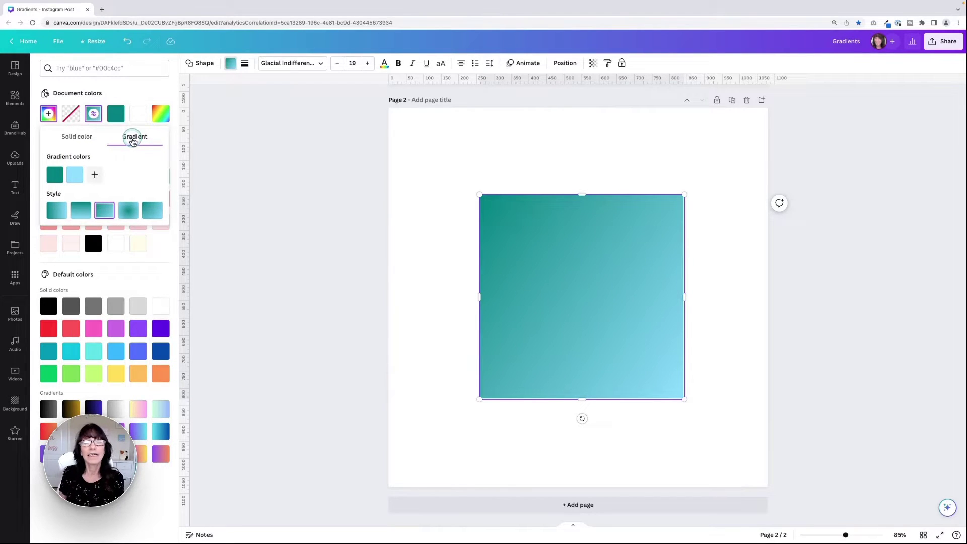
Step: Try the different linear and circular gradient styles on the square and settle on the left-to-right linear style
left_click(79, 213)
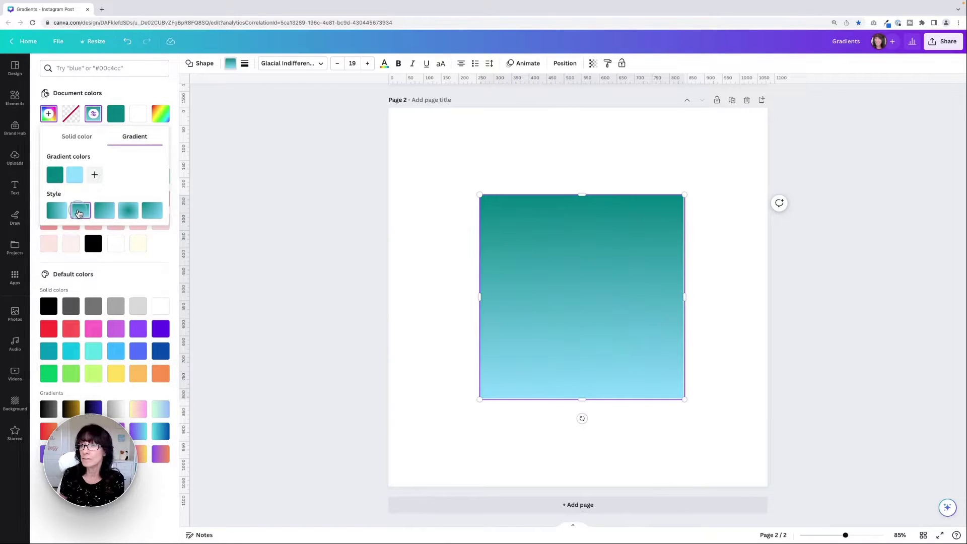
left_click(104, 215)
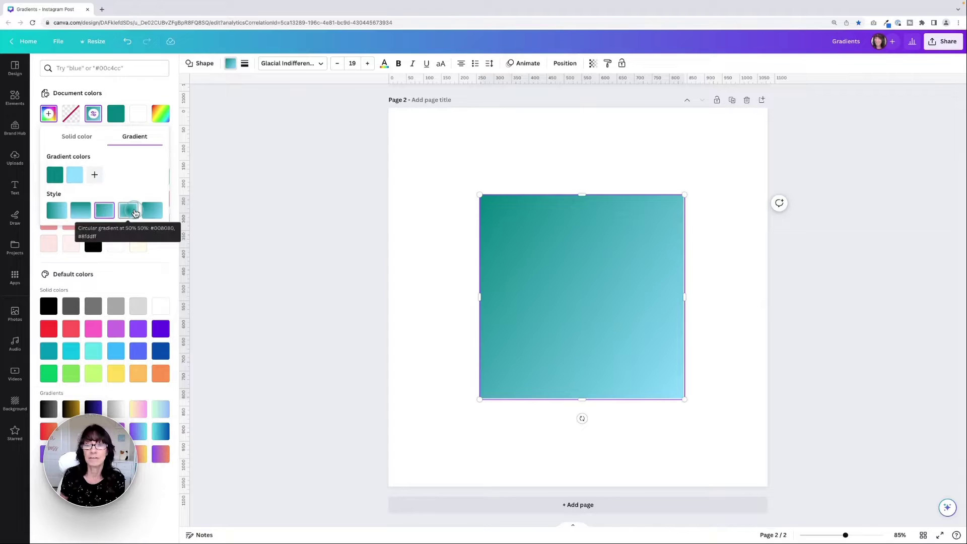
left_click(130, 215)
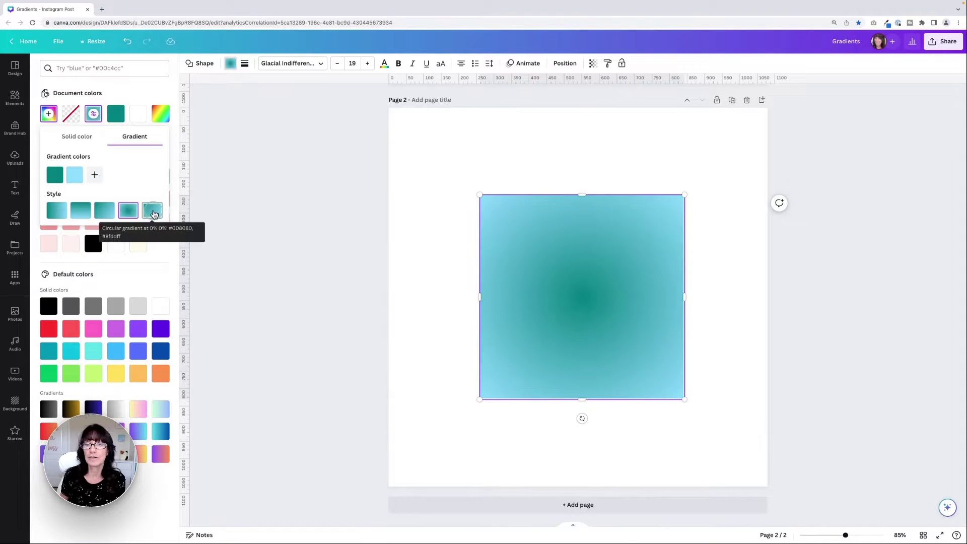
left_click(153, 214)
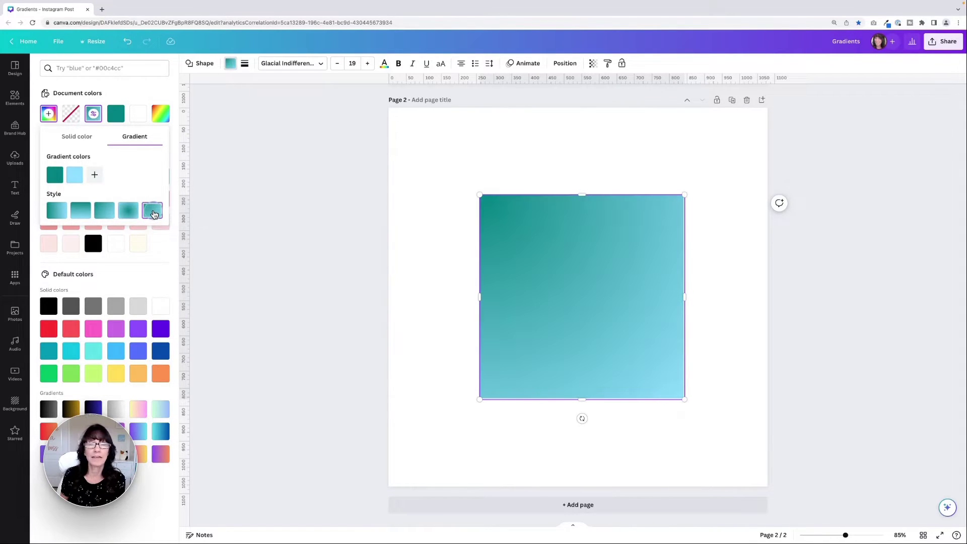
left_click(58, 212)
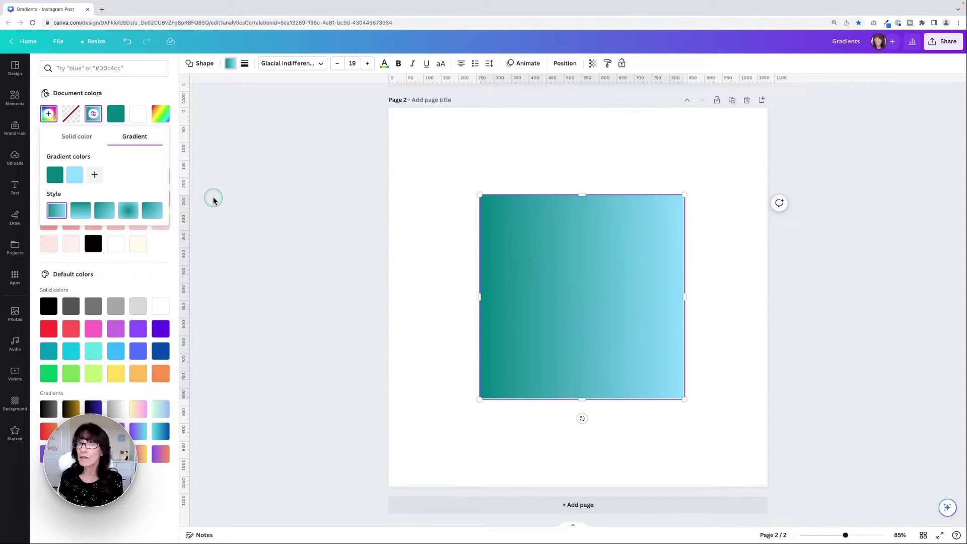
Step: Change the gradient's second colour from light blue to light green, #B1EDBD
left_click(75, 181)
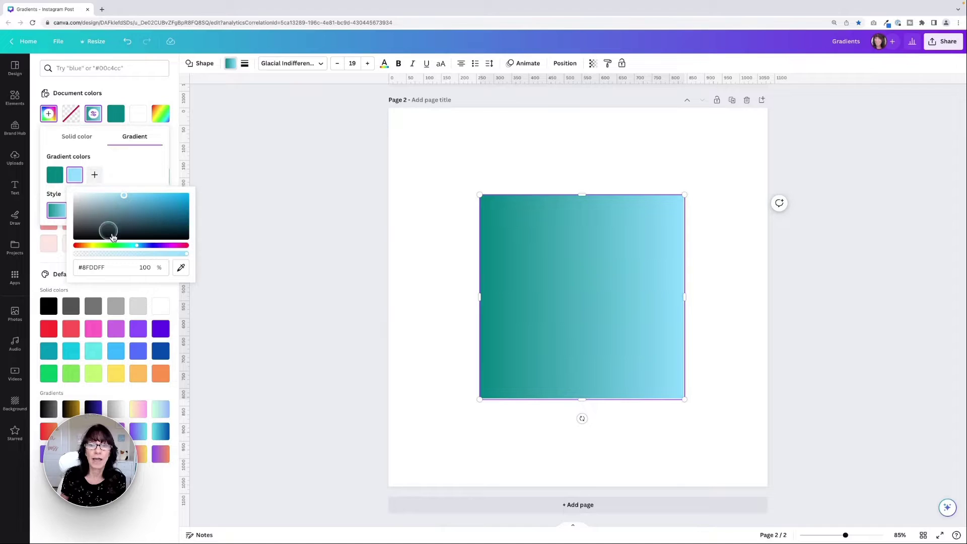
left_click_drag(127, 220, 101, 195)
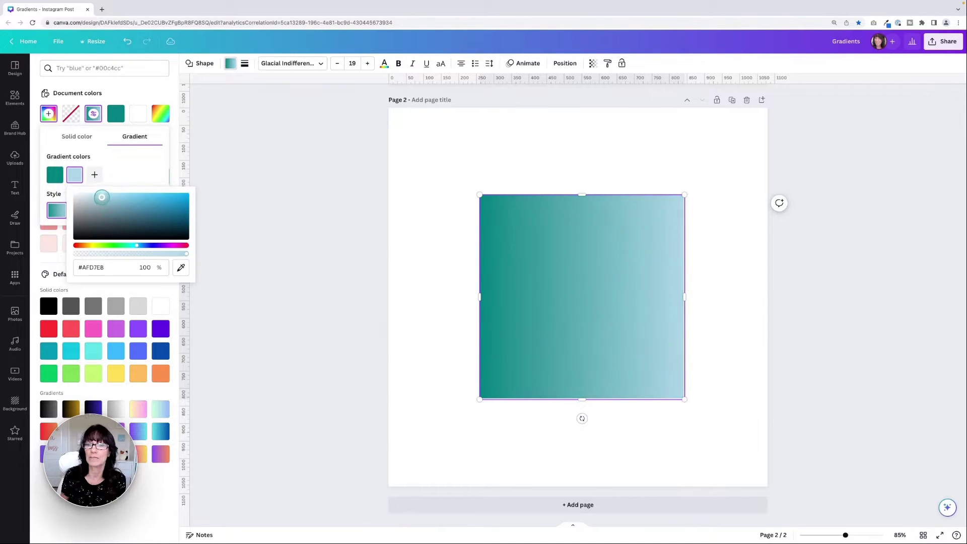
left_click_drag(133, 246, 116, 246)
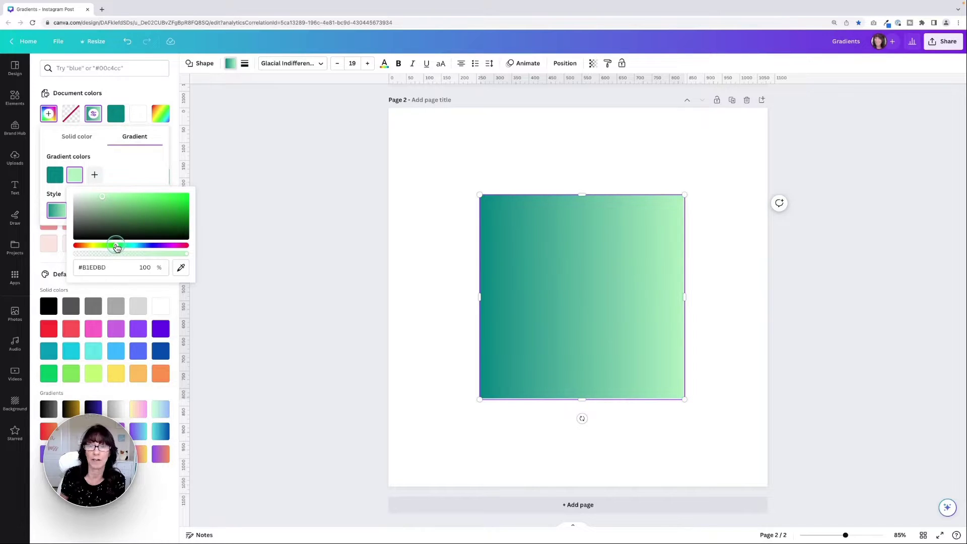
left_click(111, 267)
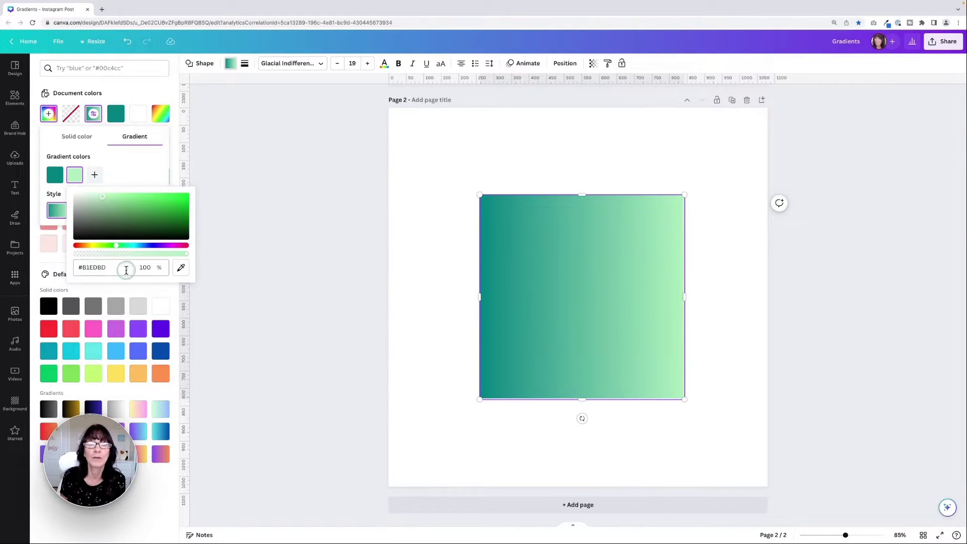
left_click(110, 268)
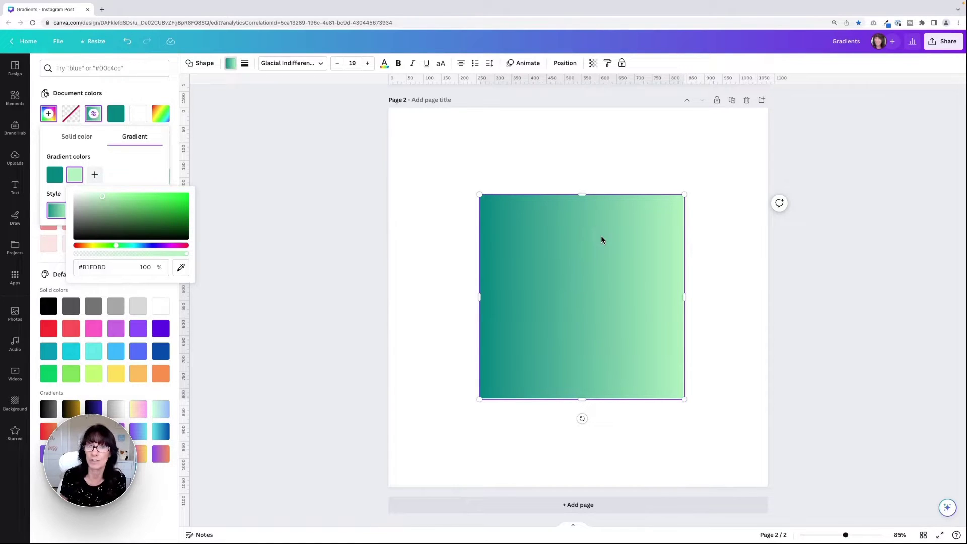
Step: Add a beige third colour and a pink fourth colour to the square's gradient, then close the colour settings
left_click(95, 177)
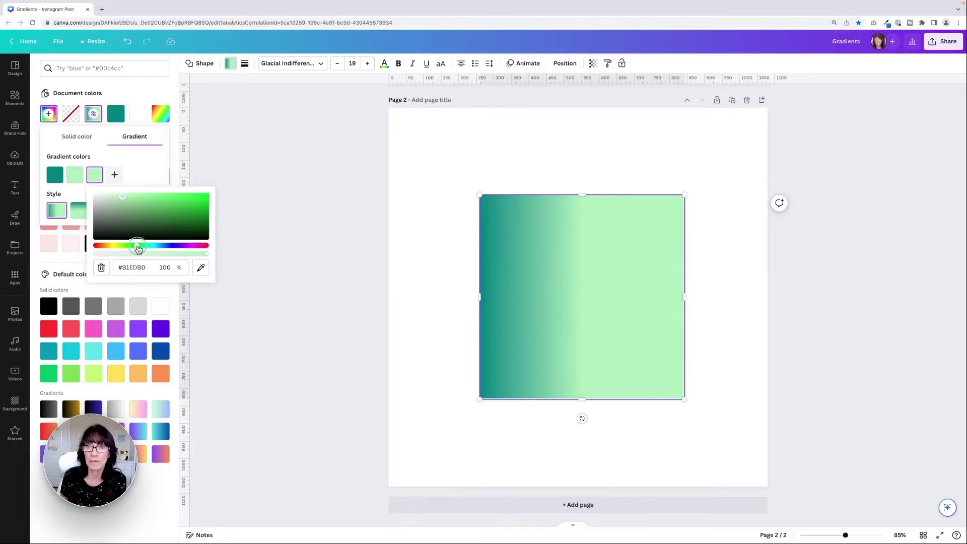
left_click_drag(138, 249, 114, 247)
left_click(116, 176)
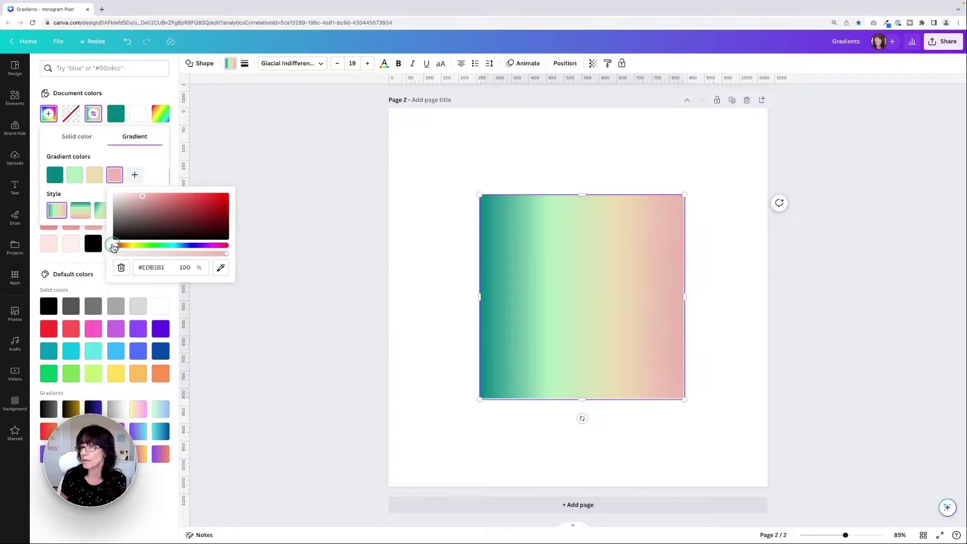
left_click(351, 235)
left_click(352, 236)
left_click(351, 235)
left_click(412, 271)
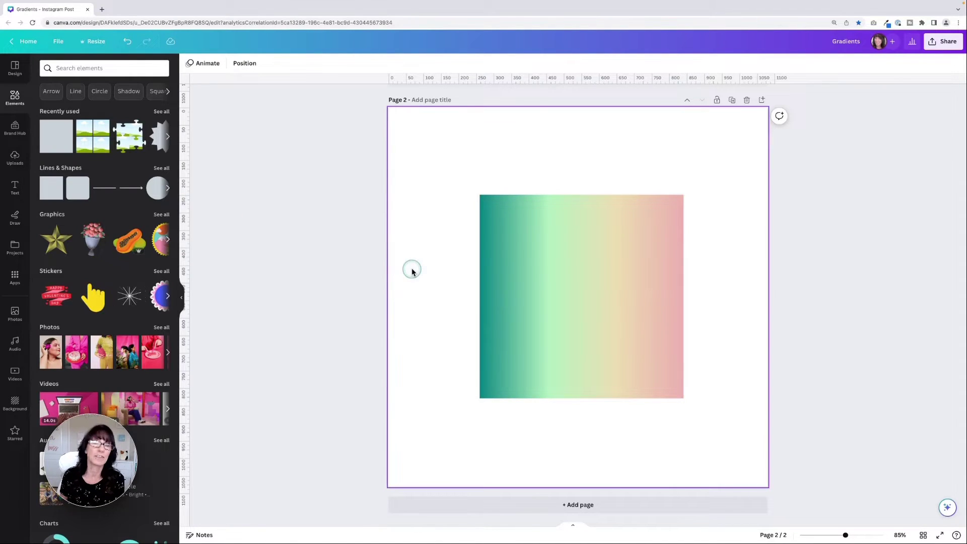
Step: Reorder the square's gradient colours to pink, beige, light green and teal
left_click(559, 272)
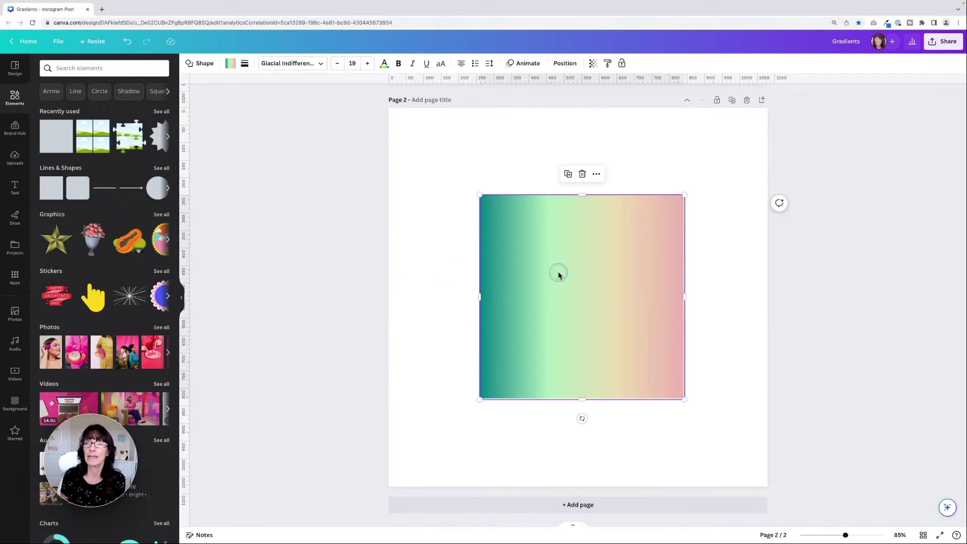
left_click(233, 66)
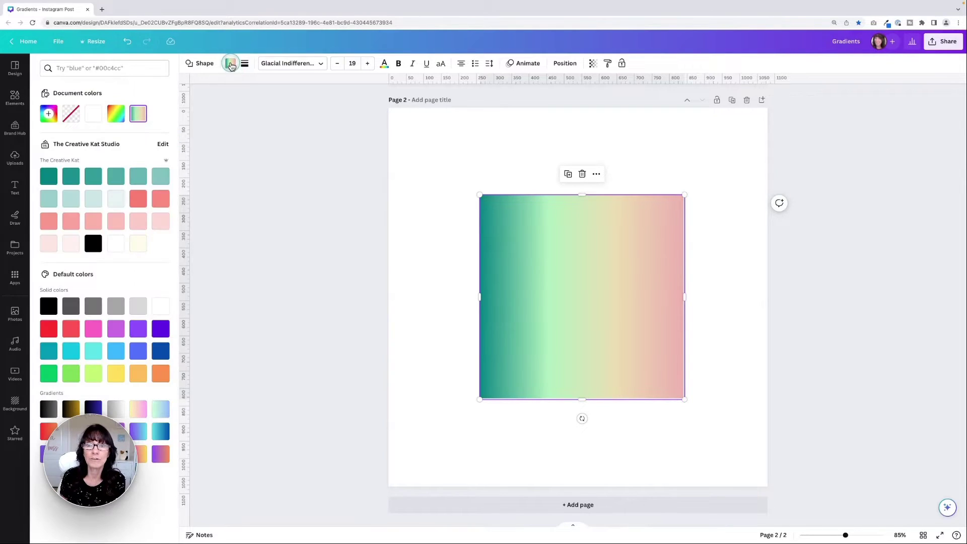
left_click(138, 117)
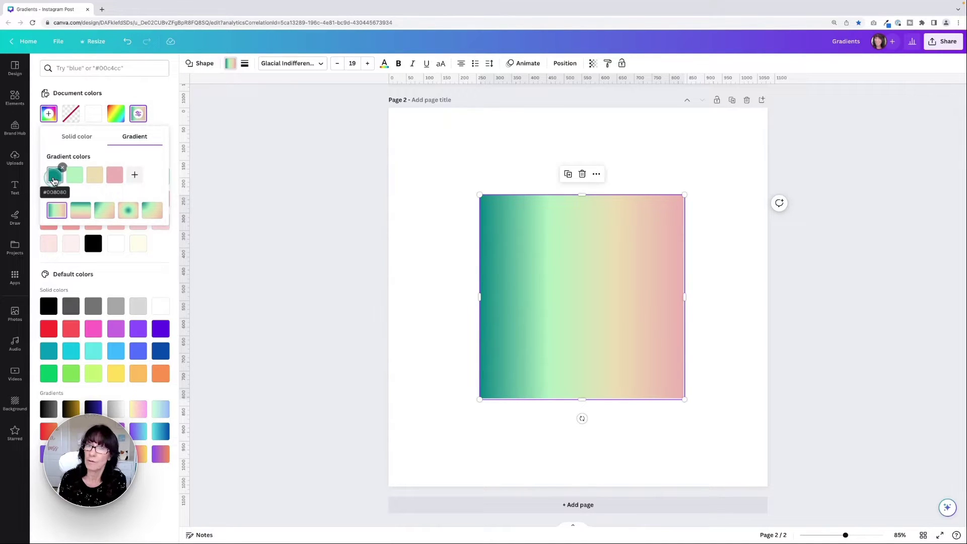
left_click_drag(55, 180, 125, 179)
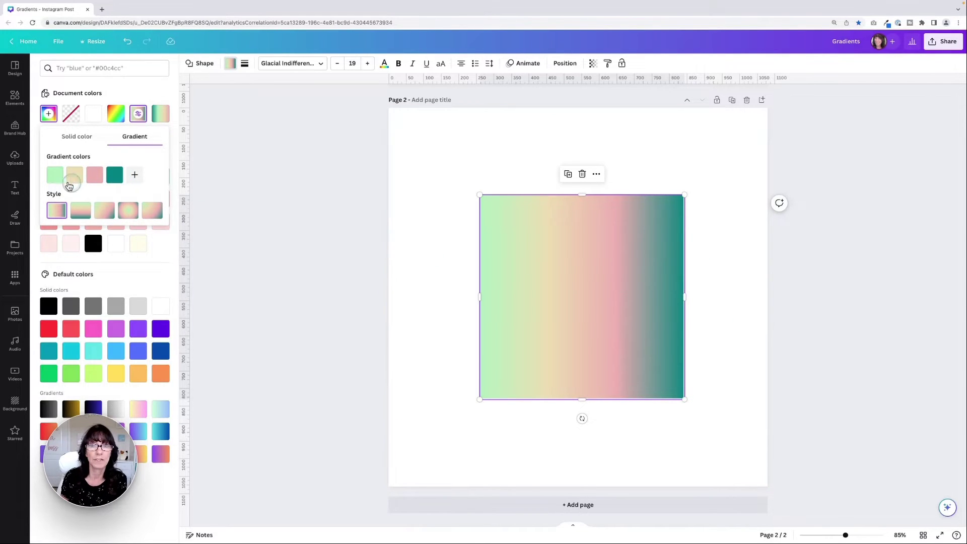
left_click_drag(58, 180, 85, 179)
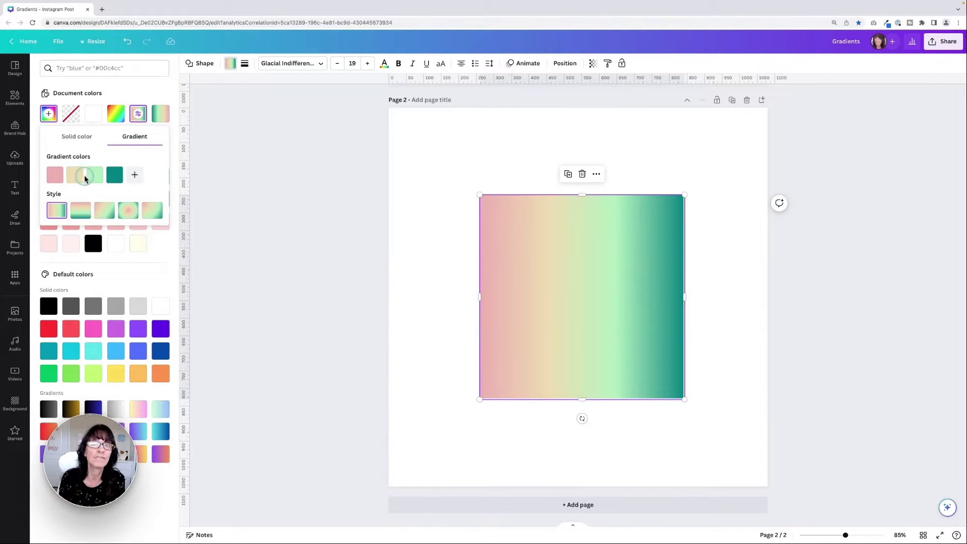
left_click_drag(84, 174, 96, 176)
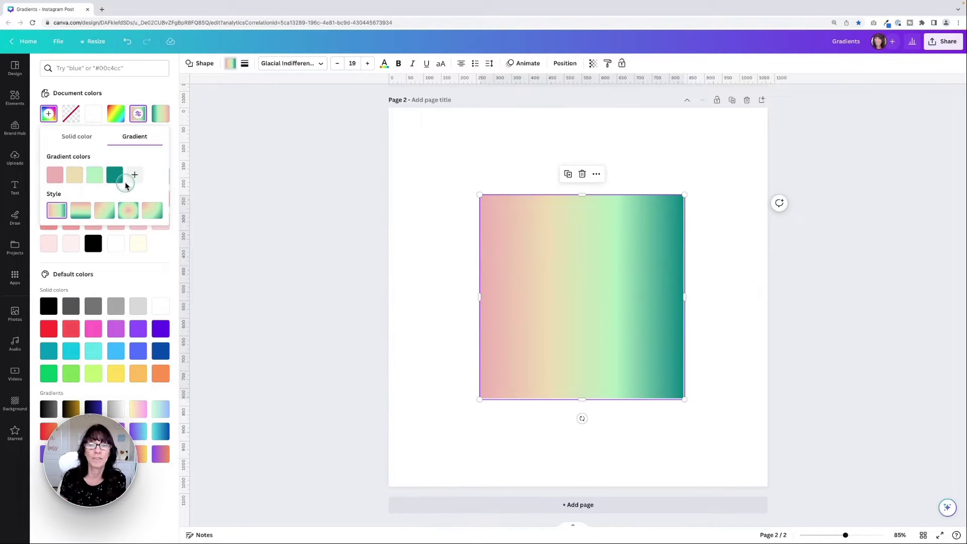
Step: Move purple to the first position in page 1's rainbow background gradient, ahead of red
scroll(283, 195, "up", 8)
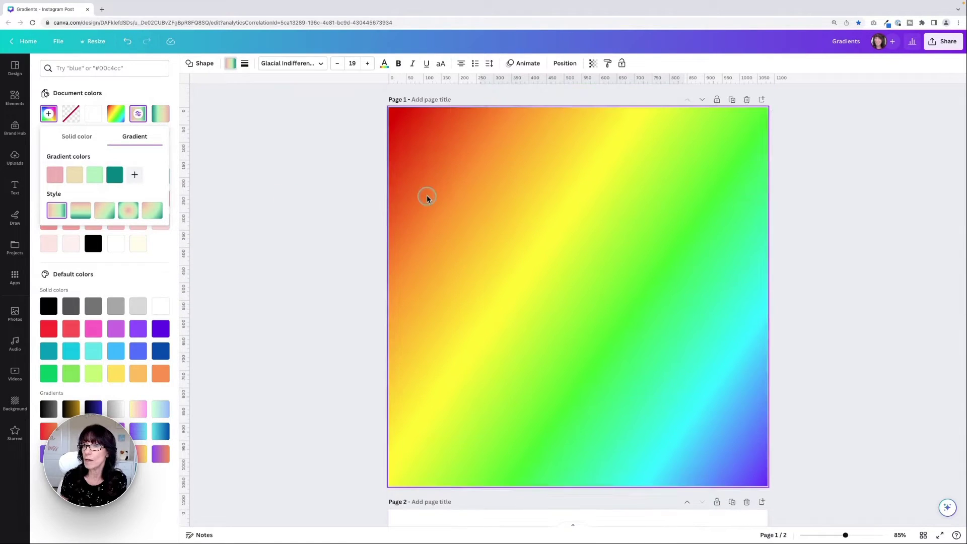
left_click(427, 198)
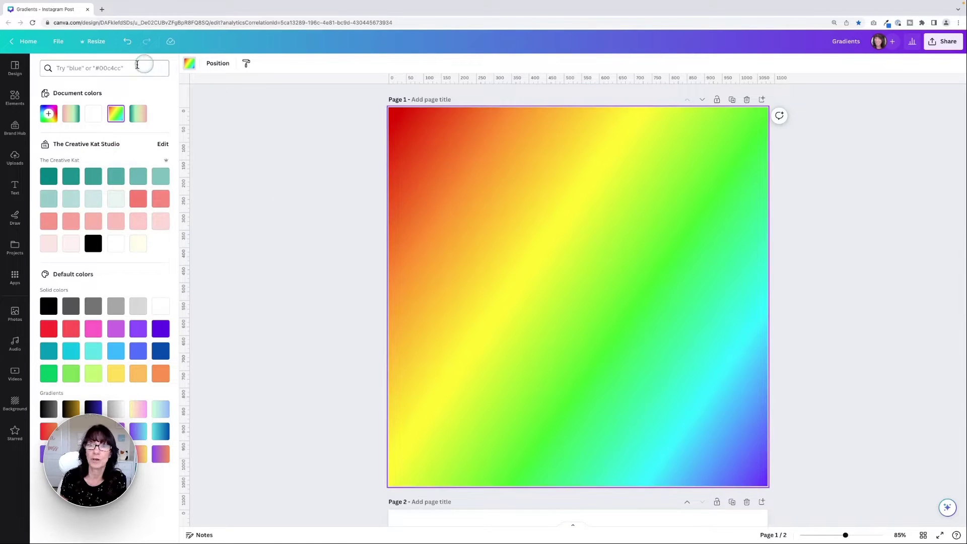
left_click(116, 115)
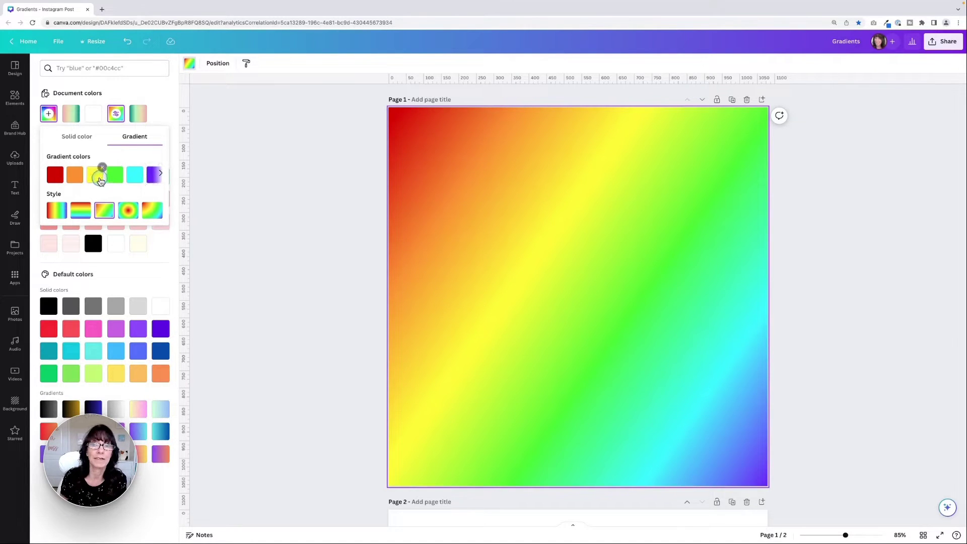
left_click_drag(160, 186, 49, 178)
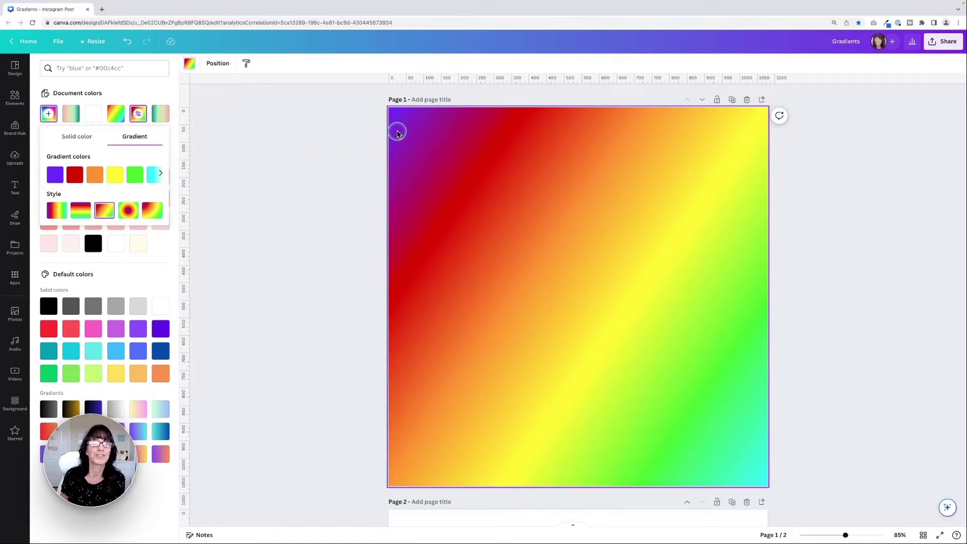
left_click(311, 200)
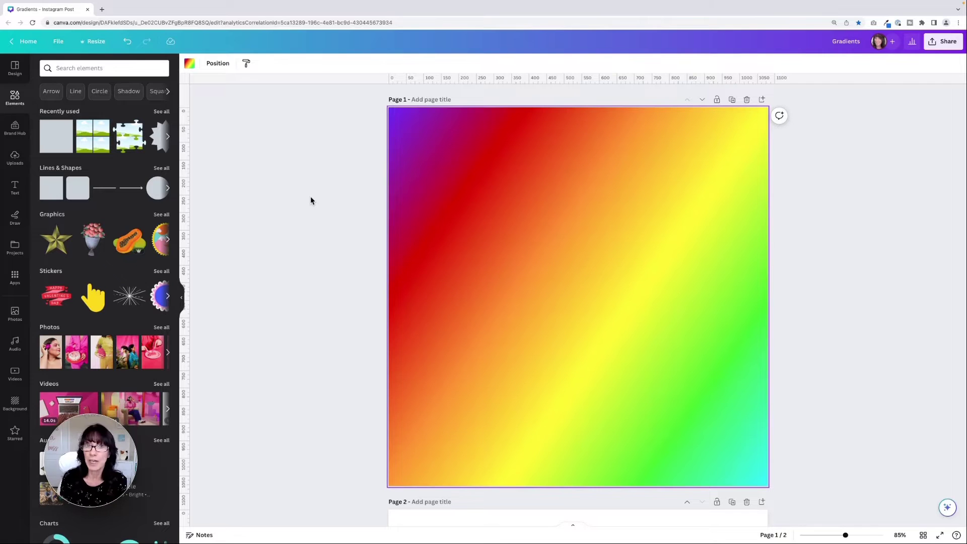
left_click(308, 192)
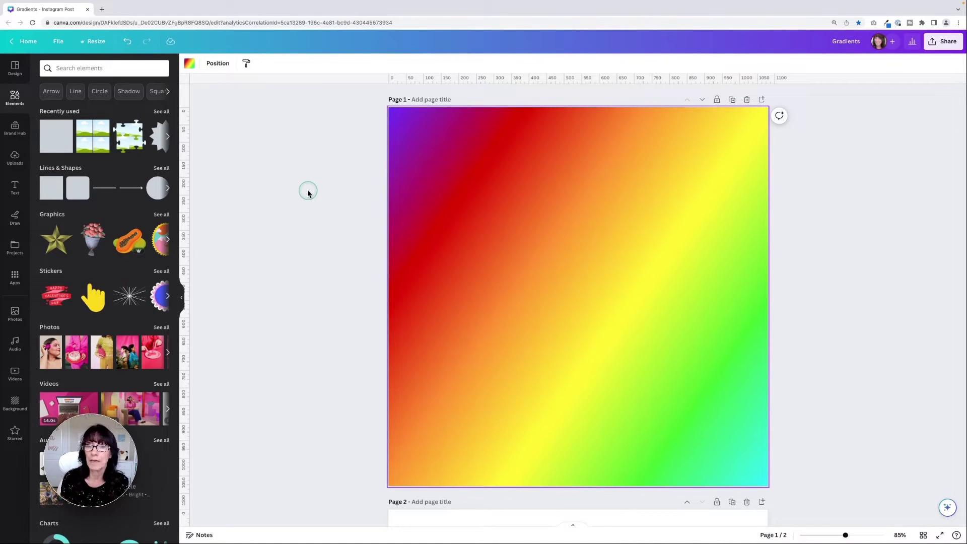
Step: Add a new blank page after page 2, which holds the pink-to-teal gradient square
scroll(308, 191, "down", 8)
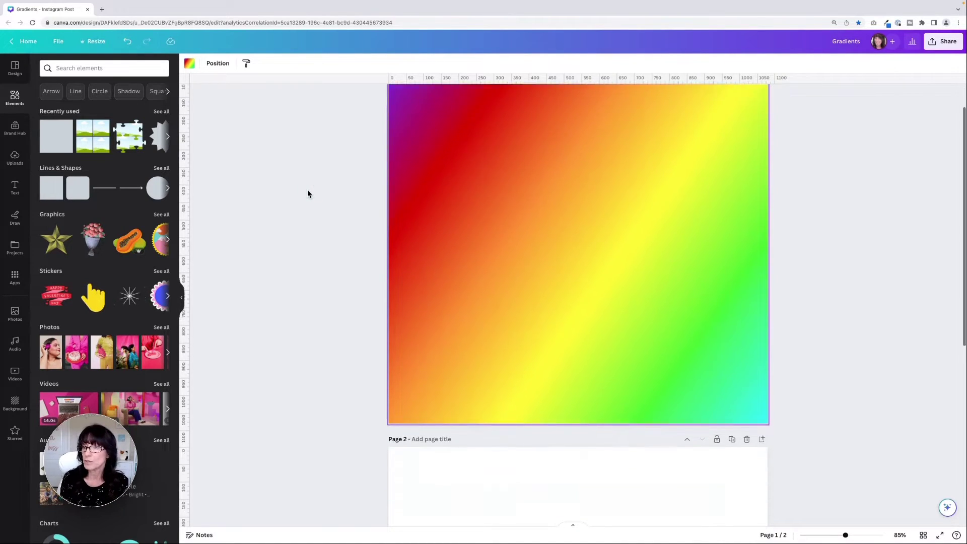
left_click(656, 283)
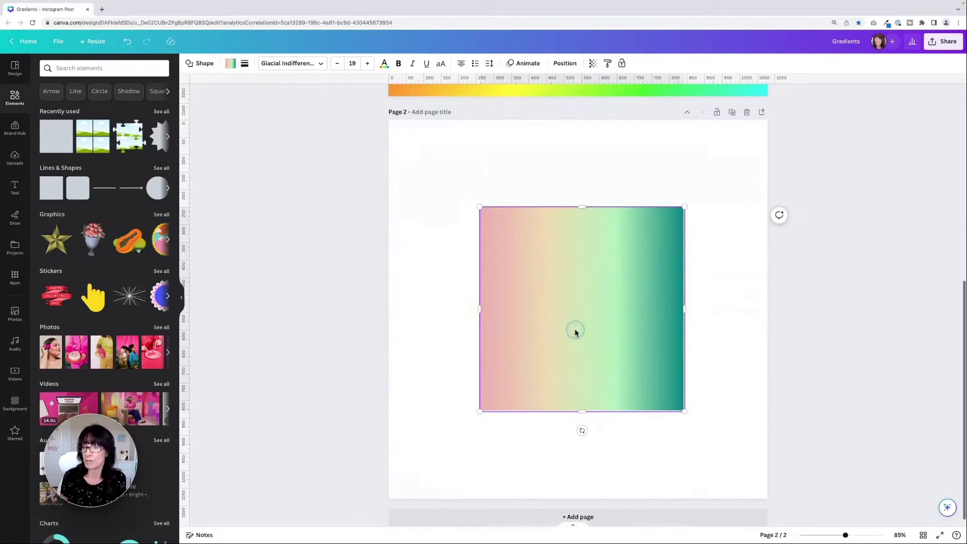
scroll(534, 453, "down", 1)
left_click(499, 511)
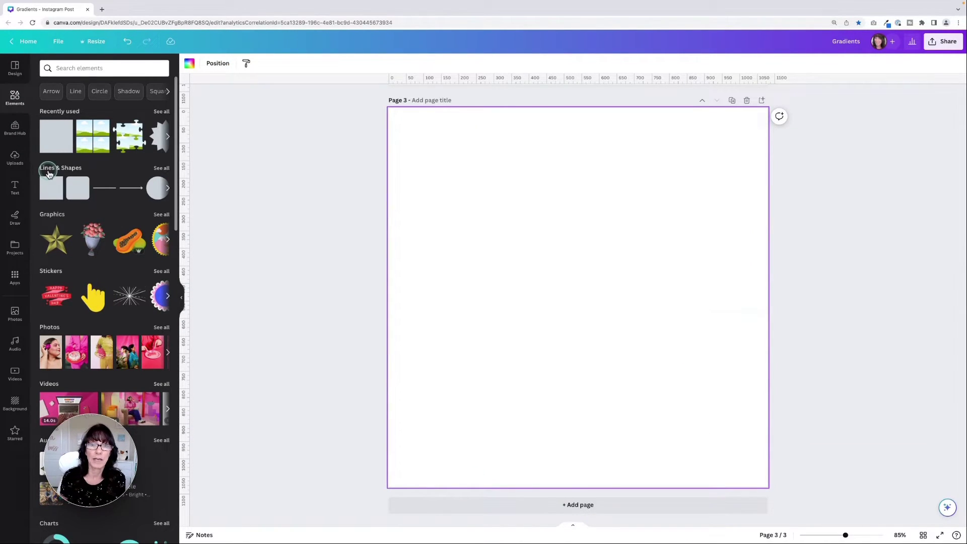
Step: Add a starburst shape to page 3 and enlarge it to about 815 px wide, centred on the page
left_click(162, 169)
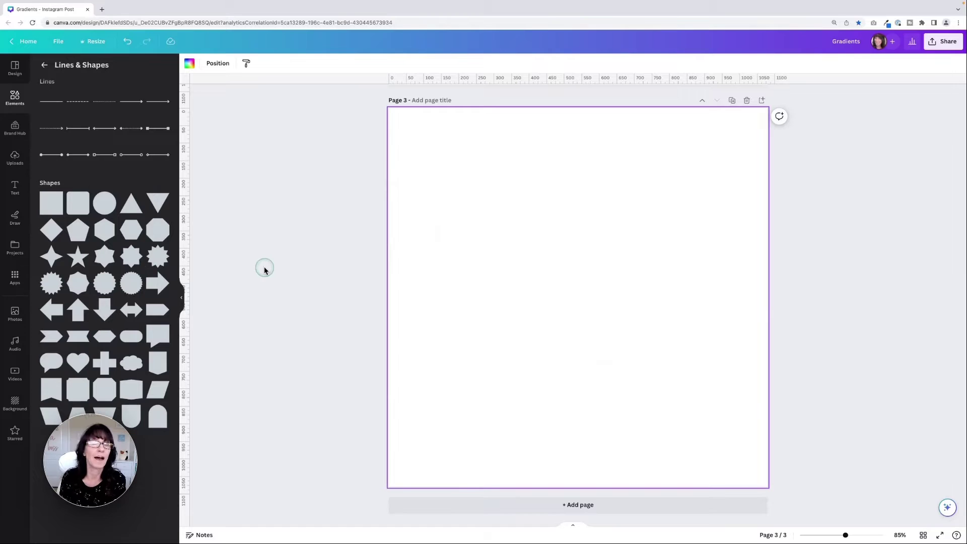
left_click(157, 261)
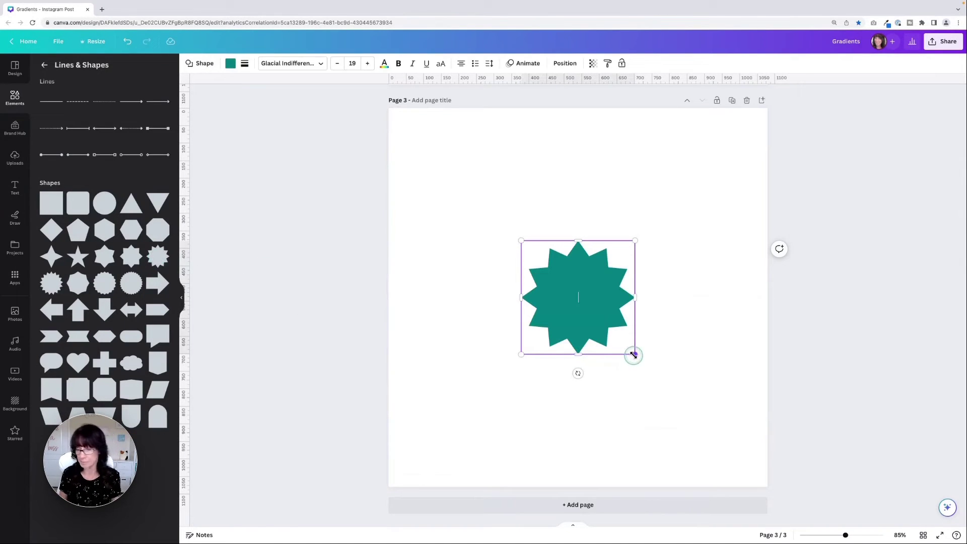
left_click_drag(633, 355, 723, 442)
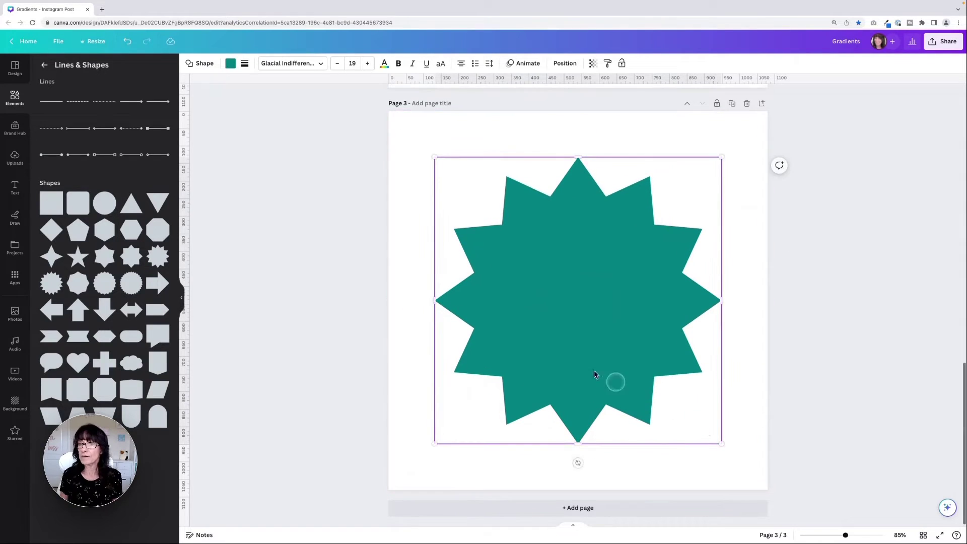
Step: Fill the starburst with the default pink-to-yellow gradient and deselect it
left_click(230, 64)
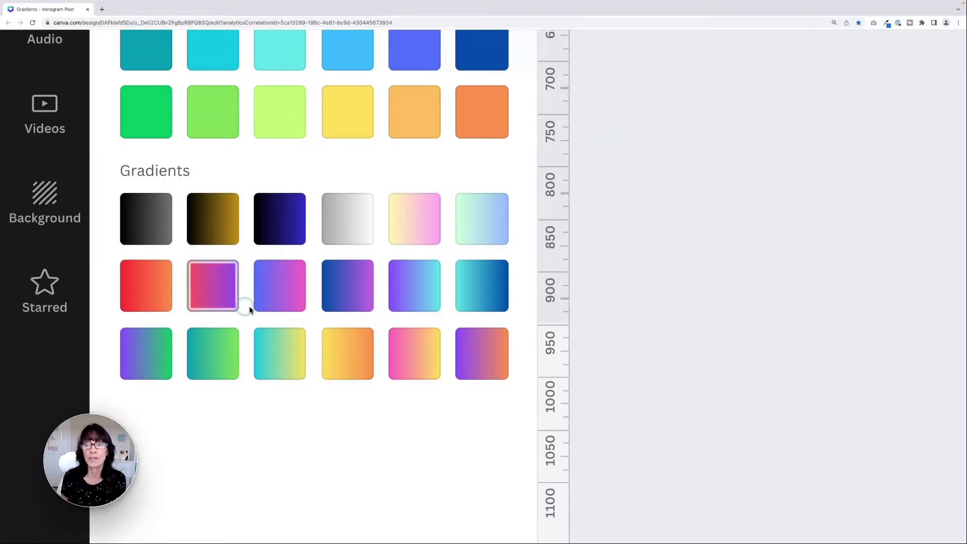
left_click(305, 413)
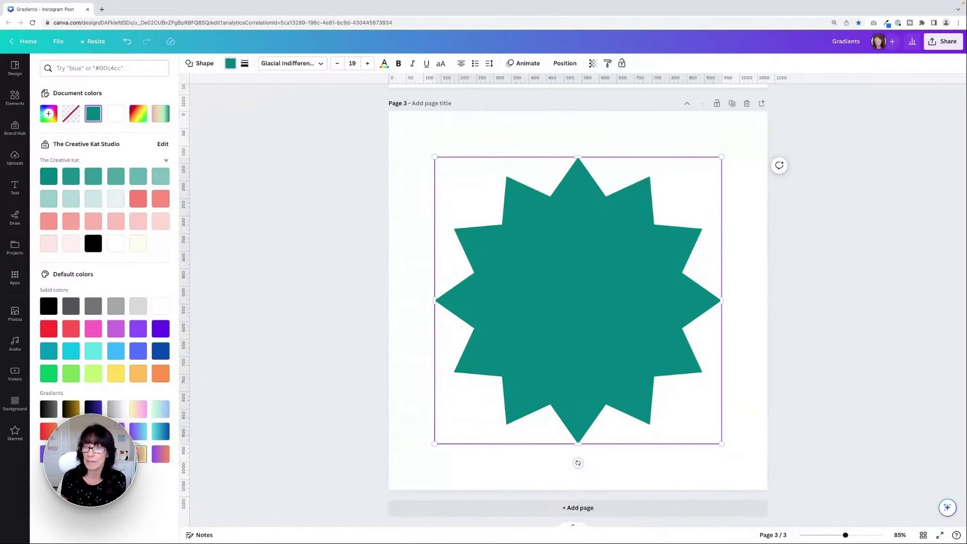
left_click(141, 454)
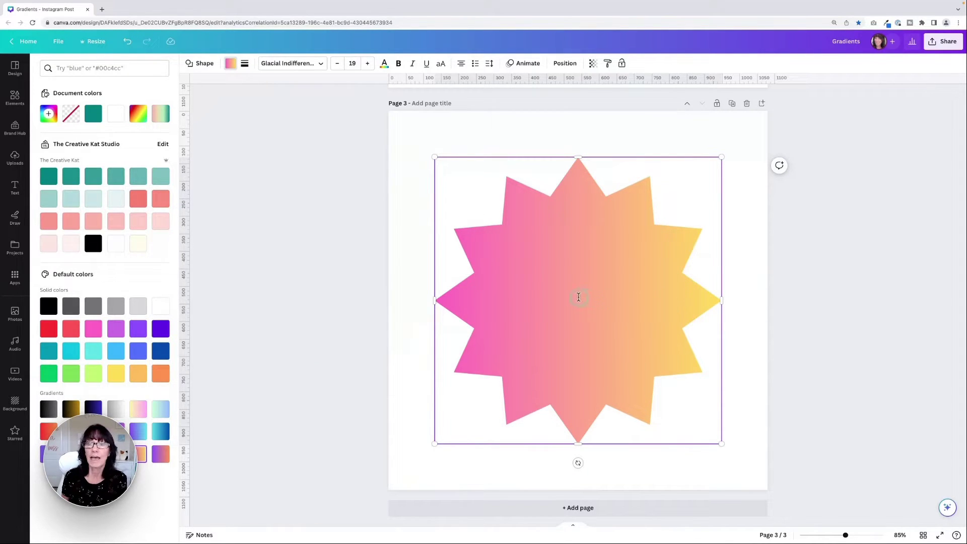
left_click(332, 274)
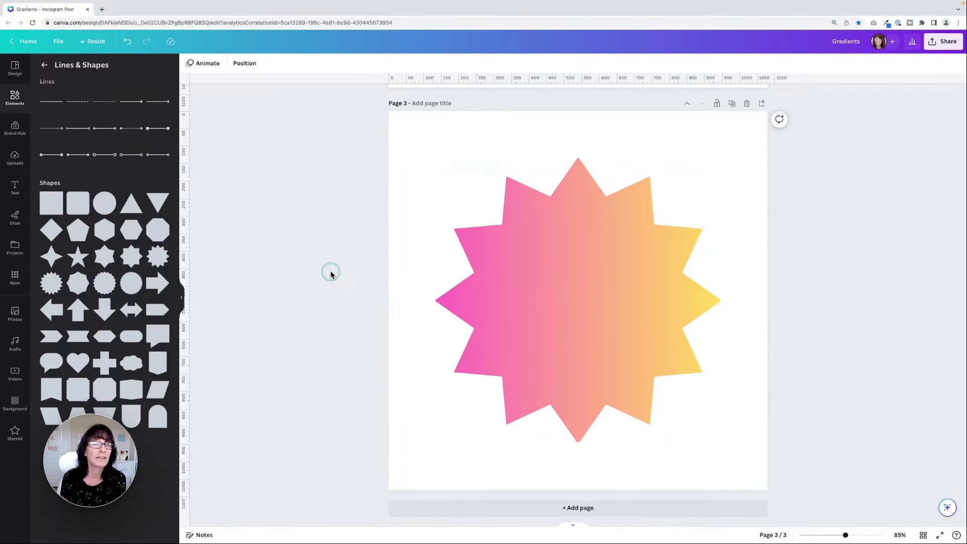
Step: Try the vertical style on the starburst's pink-to-yellow gradient, and settle on the diagonal linear style
left_click(545, 287)
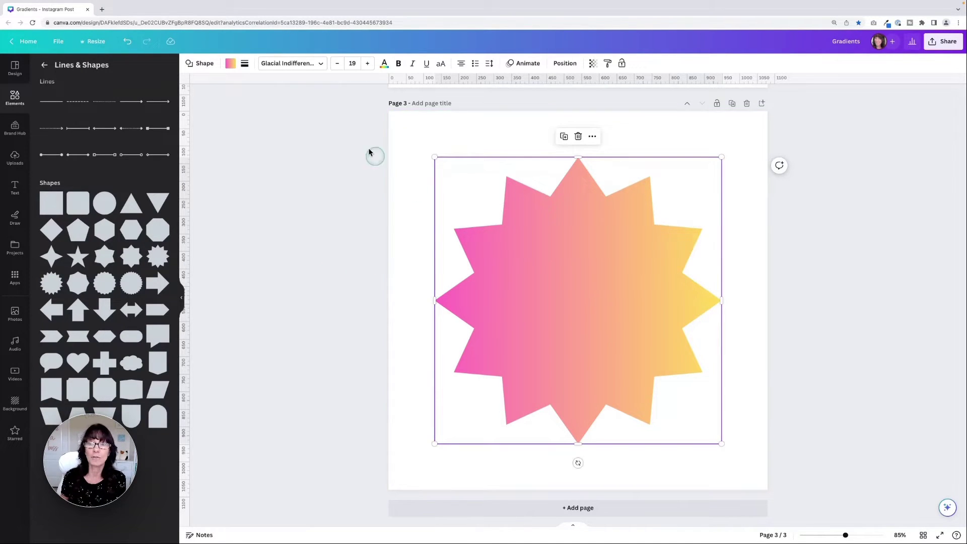
left_click(231, 63)
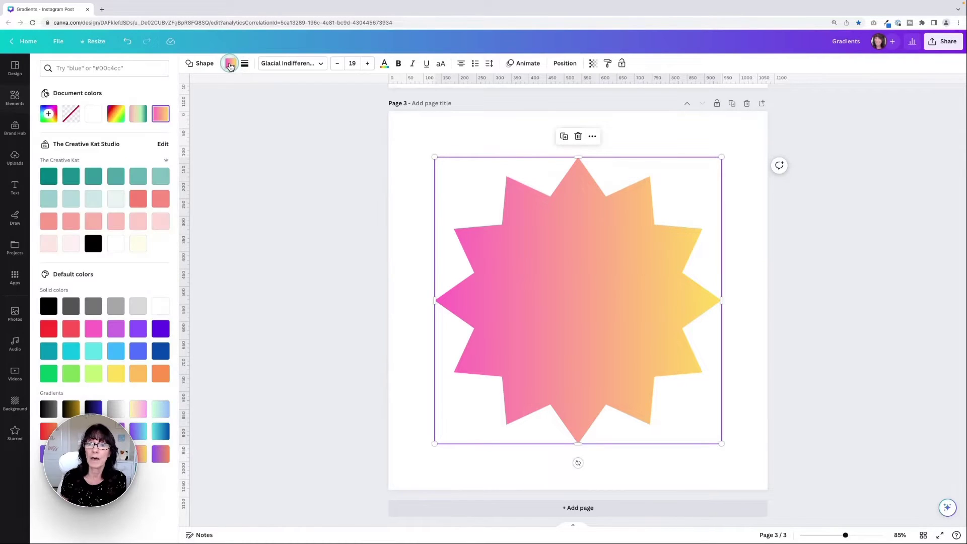
left_click(161, 115)
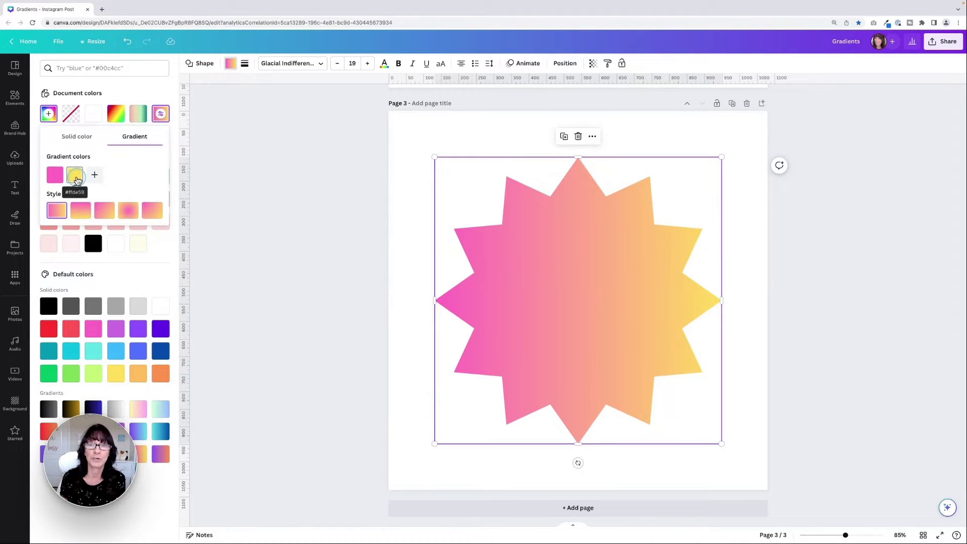
left_click(80, 210)
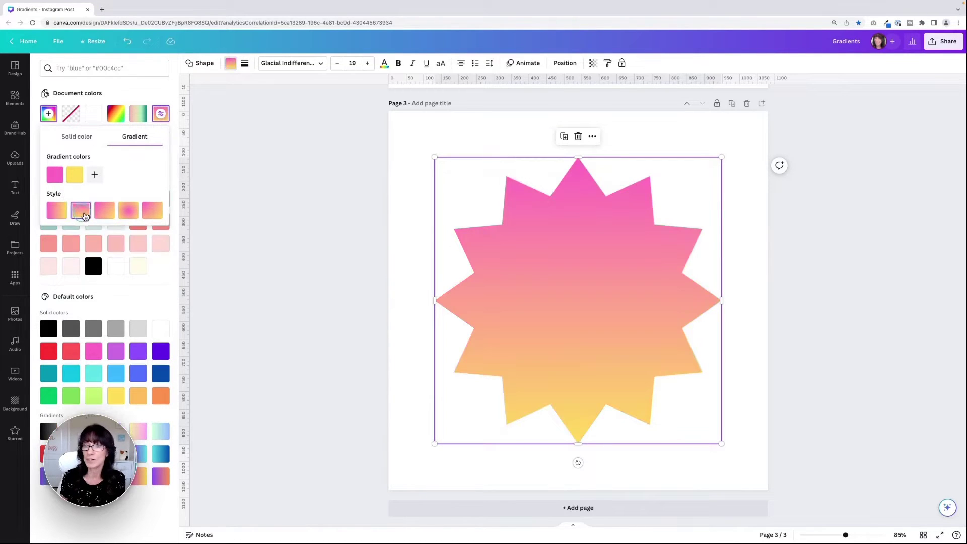
left_click(103, 211)
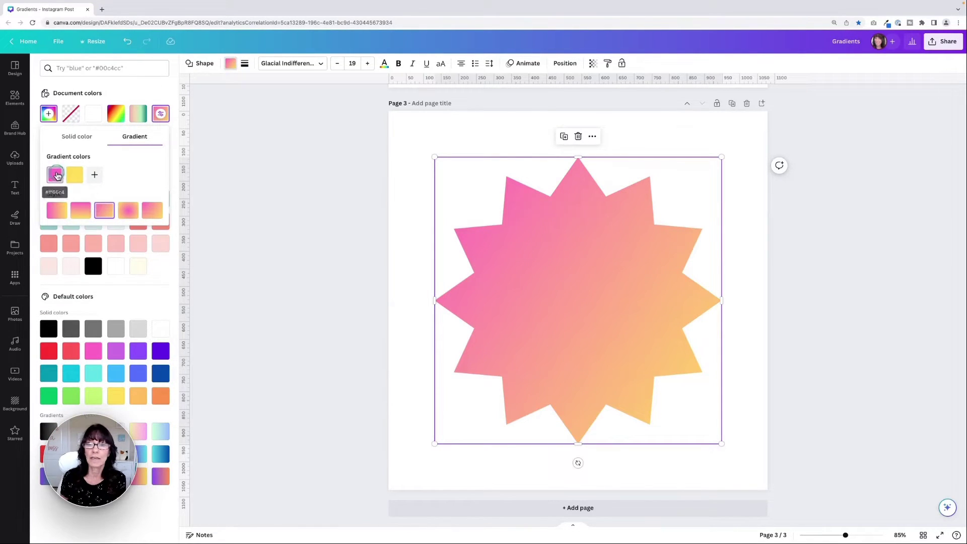
mouse_move(54, 175)
left_mouse_down()
mouse_move(86, 174)
mouse_move(53, 176)
left_mouse_up()
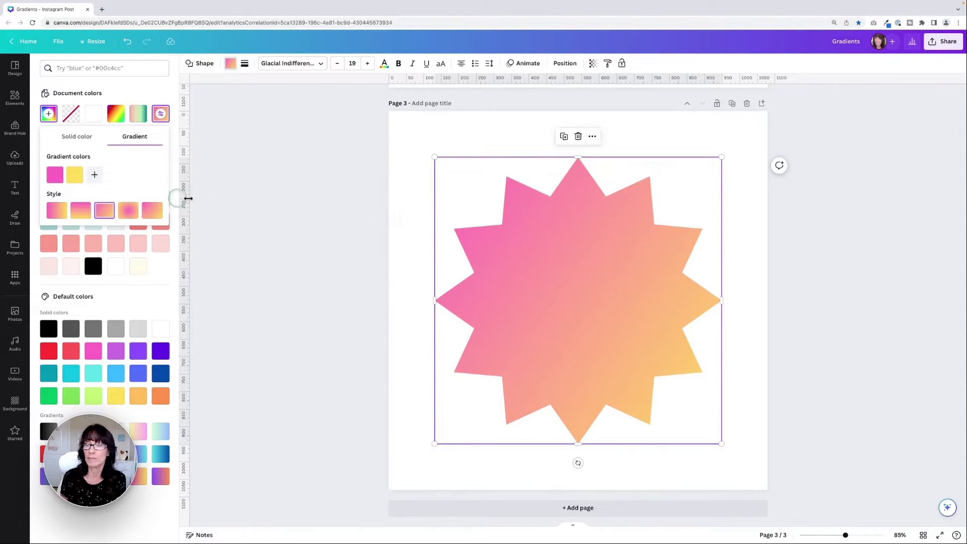
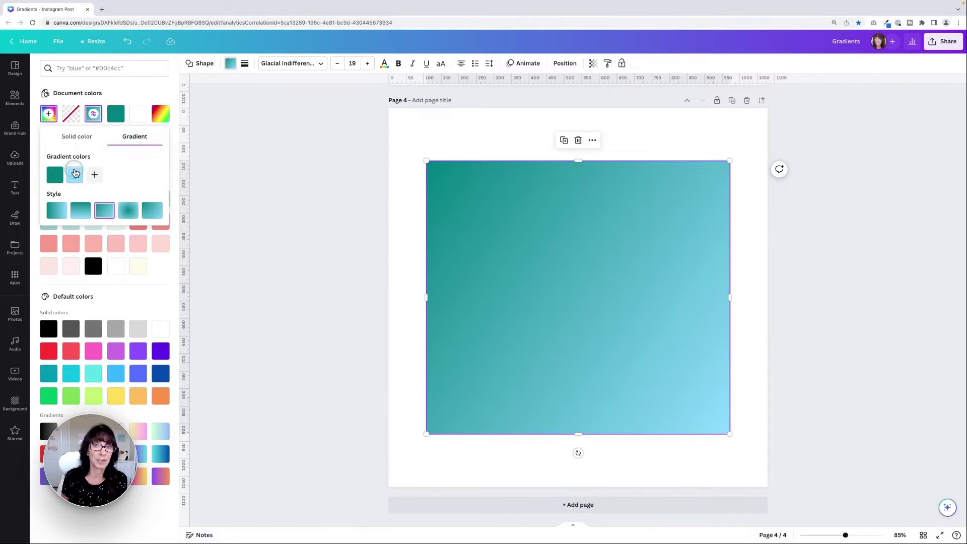
Step: Set the light blue second colour of the page 4 square's gradient to 0% opacity and close the colour settings
left_click(75, 176)
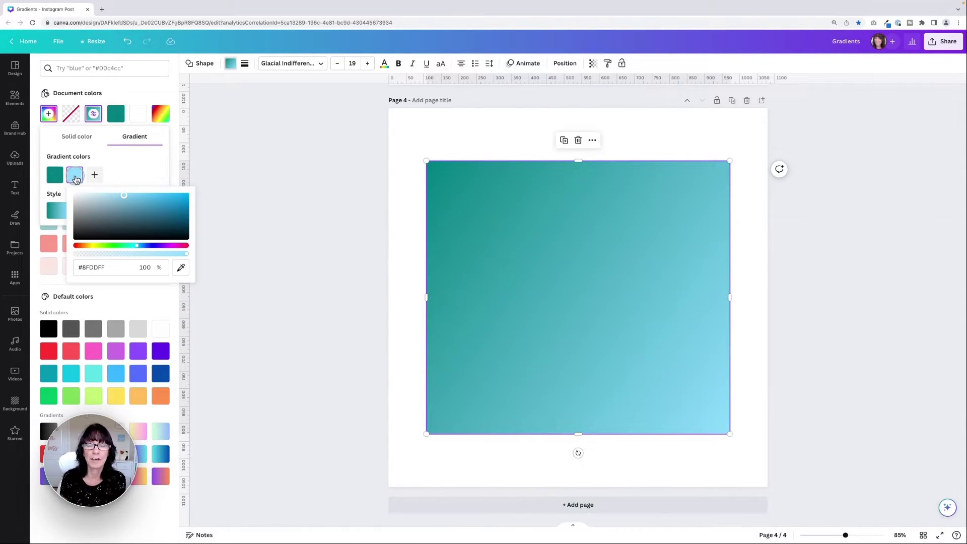
left_click(142, 268)
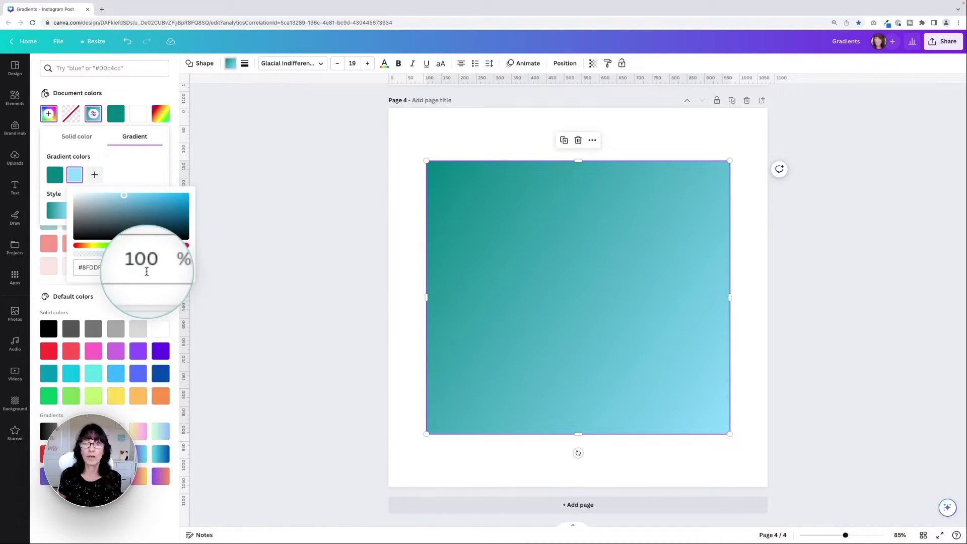
left_click(176, 268)
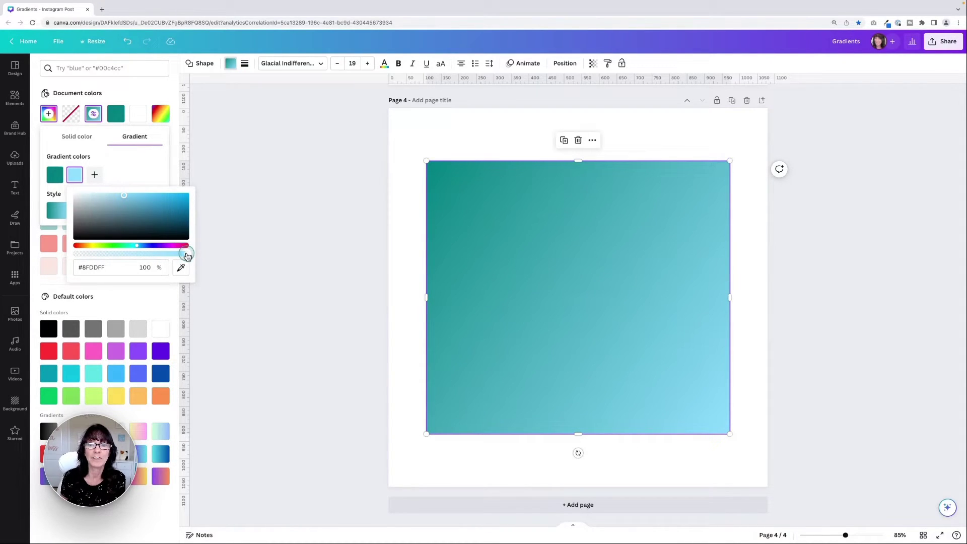
left_click_drag(187, 256, 56, 250)
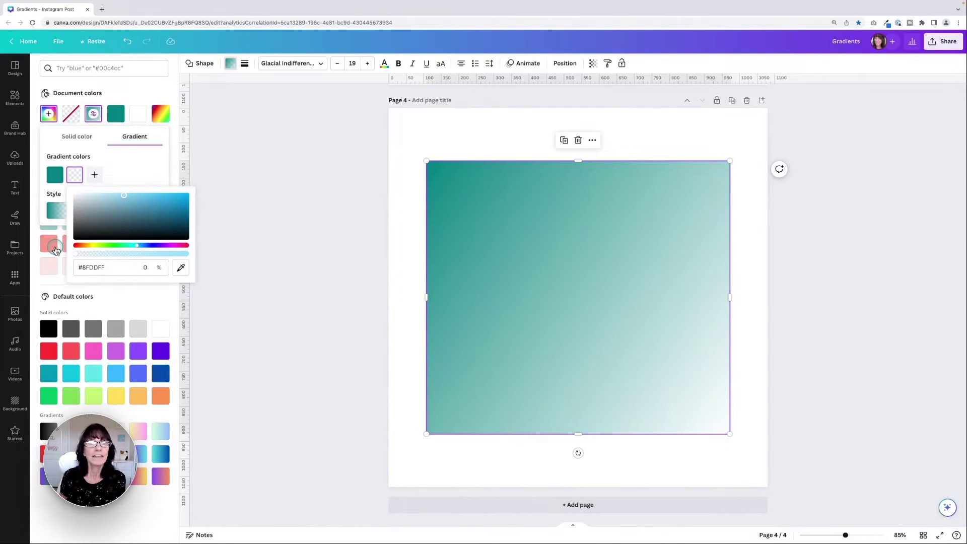
left_click(302, 264)
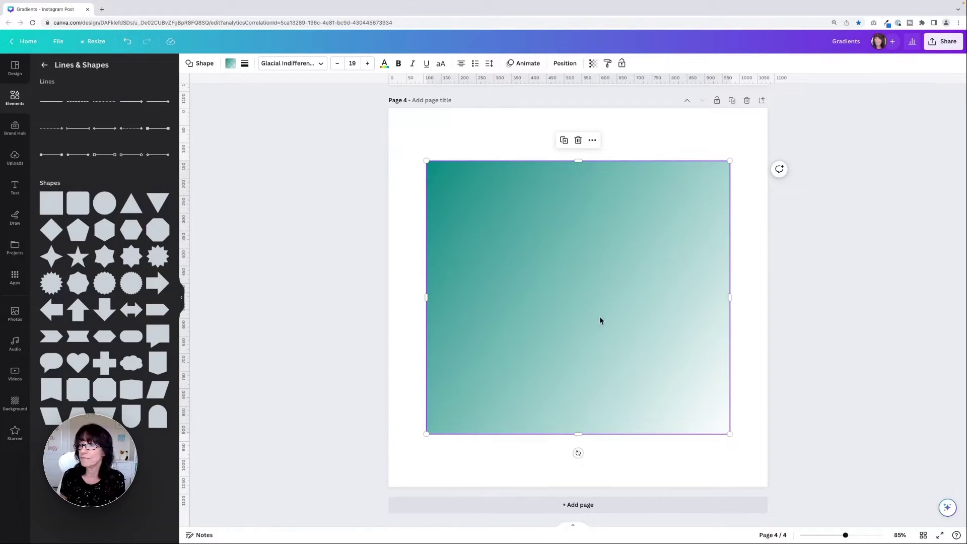
left_click(230, 63)
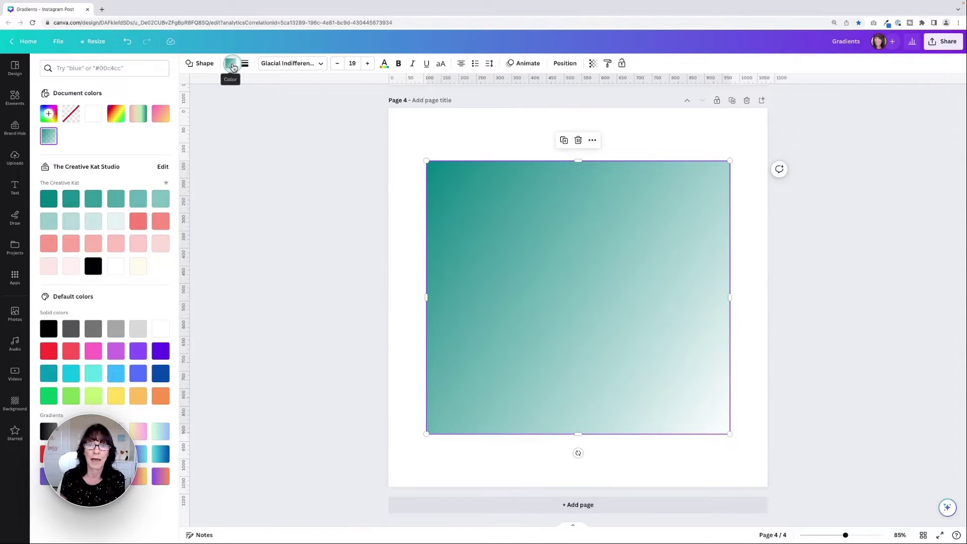
left_click(49, 135)
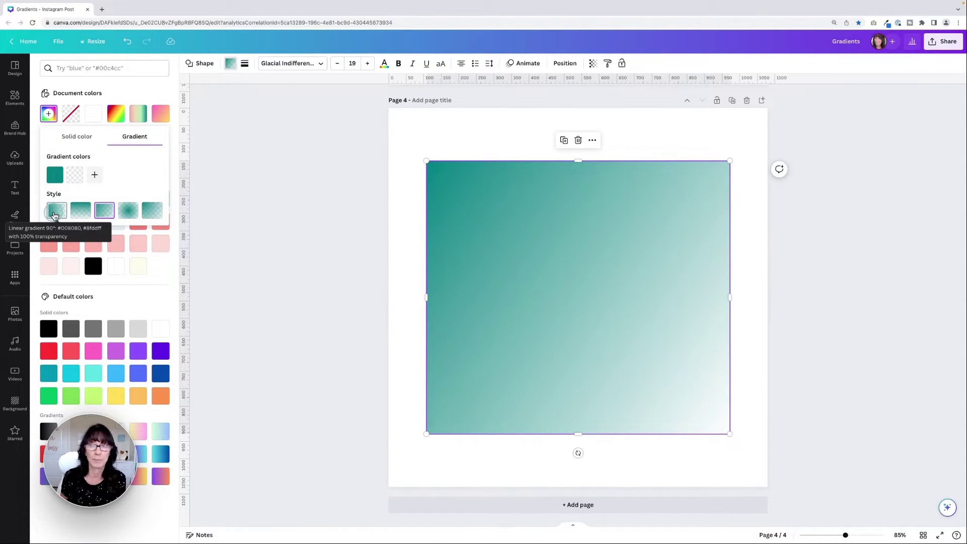
left_click(485, 265)
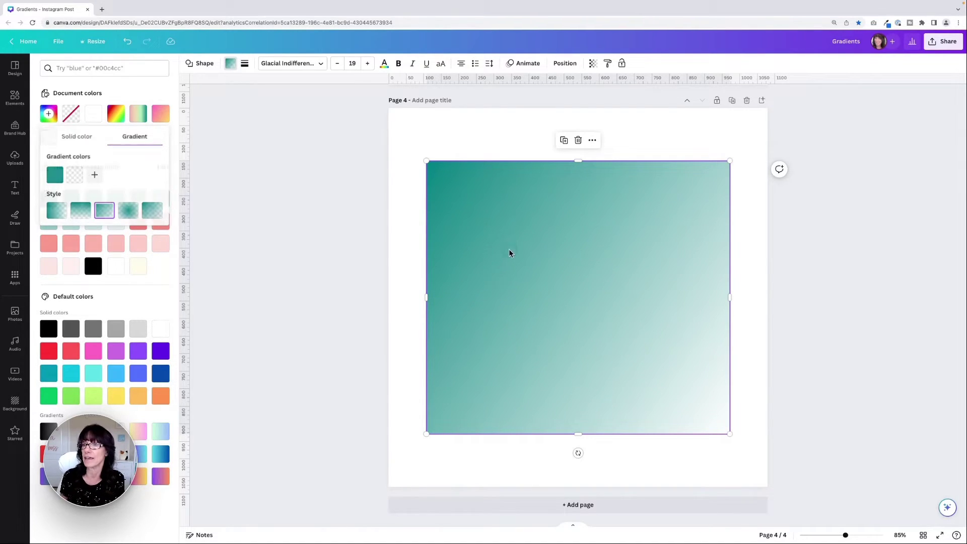
Step: Shrink the teal square to about 575 px wide near page 4's upper-left corner and place a duplicate overlapping its lower-right corner
left_click_drag(509, 249, 495, 224)
left_click_drag(717, 412, 615, 332)
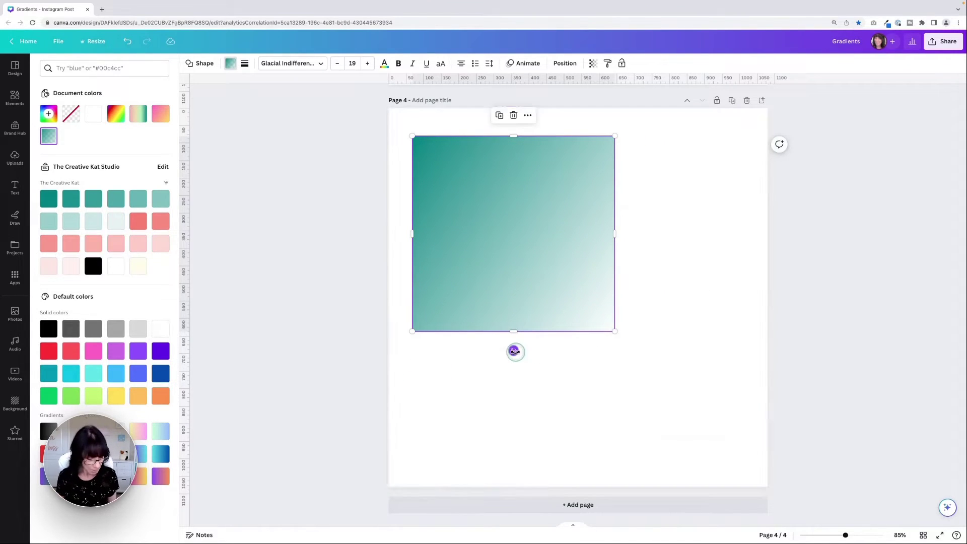
key("ctrl+d")
left_click_drag(503, 212, 626, 327)
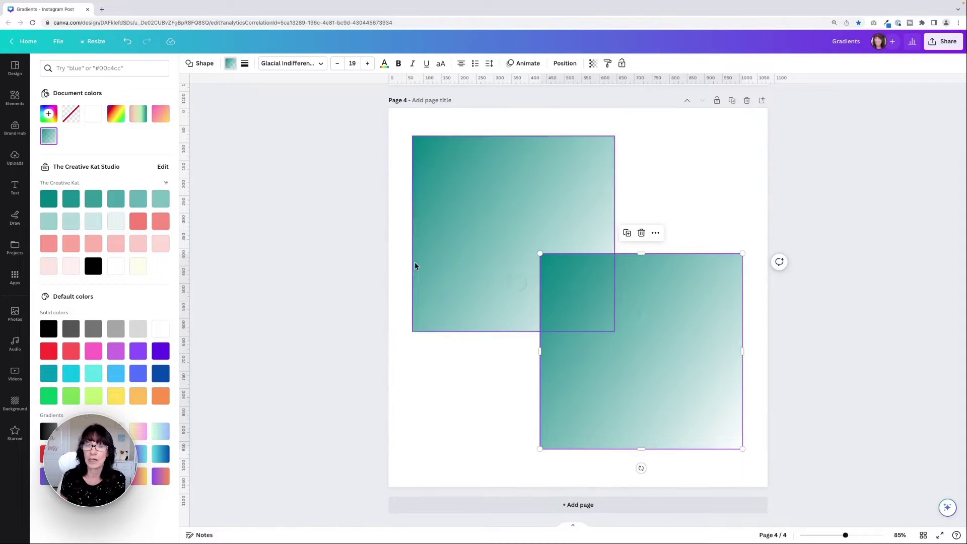
Step: Reverse the duplicate square's gradient to run from transparent to teal, and give it the horizontal linear style
left_click(49, 113)
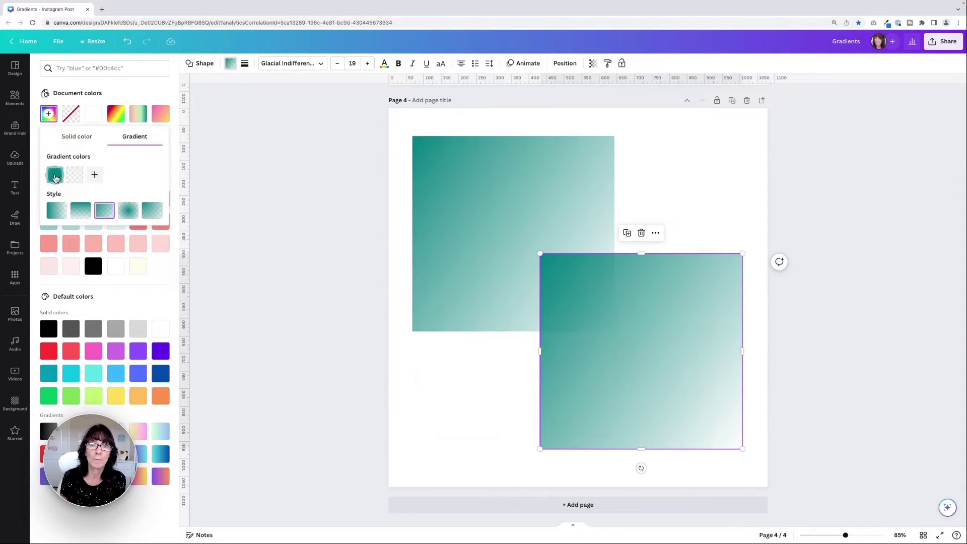
left_click_drag(76, 174, 52, 177)
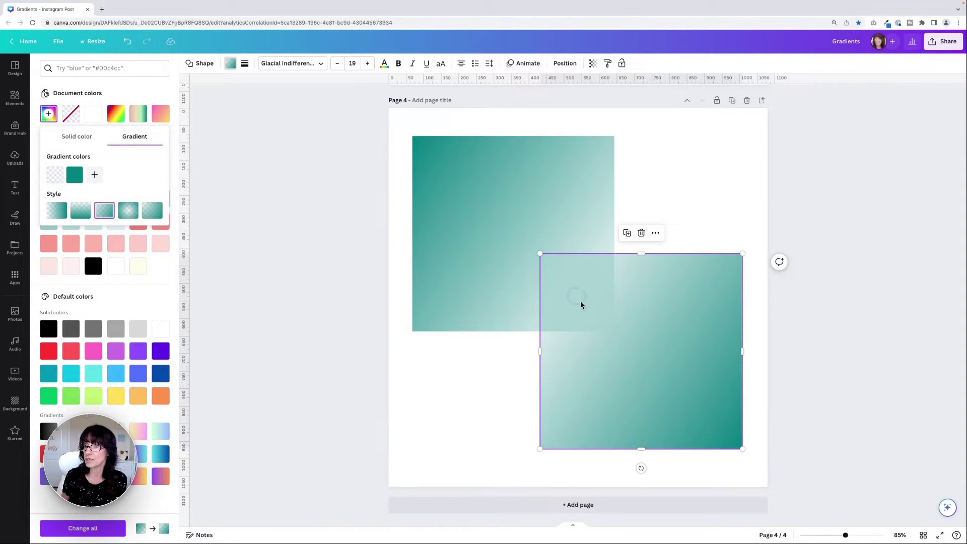
left_click(56, 211)
Step: Change the upper-left square's teal-to-transparent gradient to the horizontal linear style
left_click(445, 200)
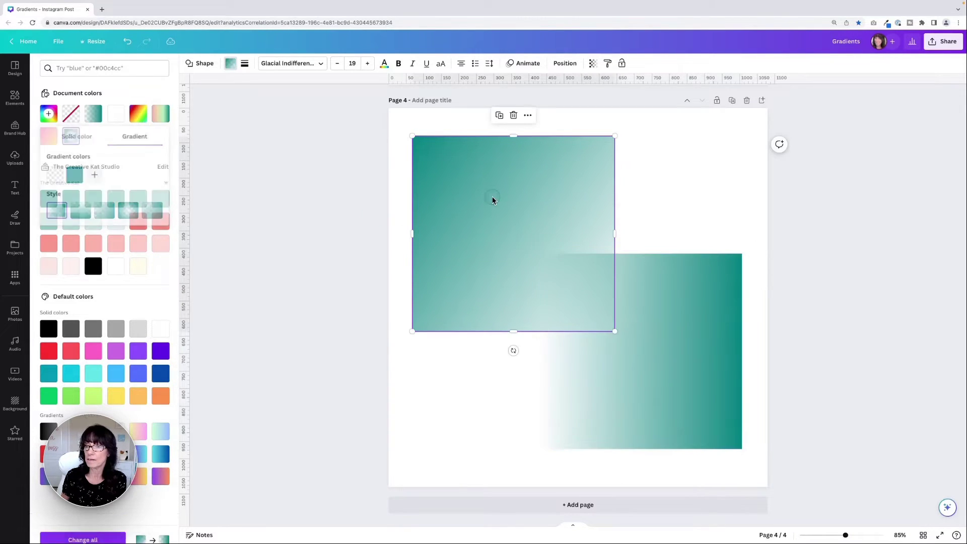
left_click(70, 137)
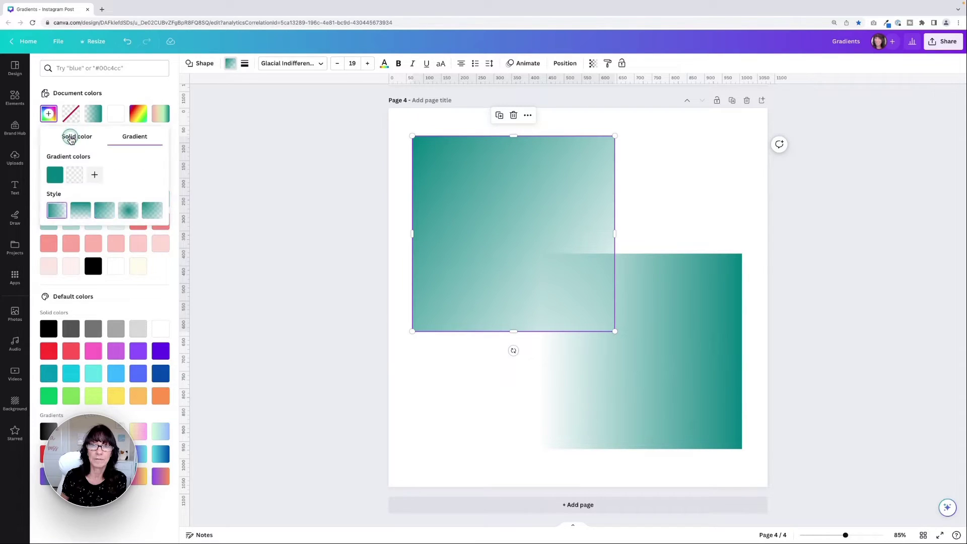
left_click(57, 212)
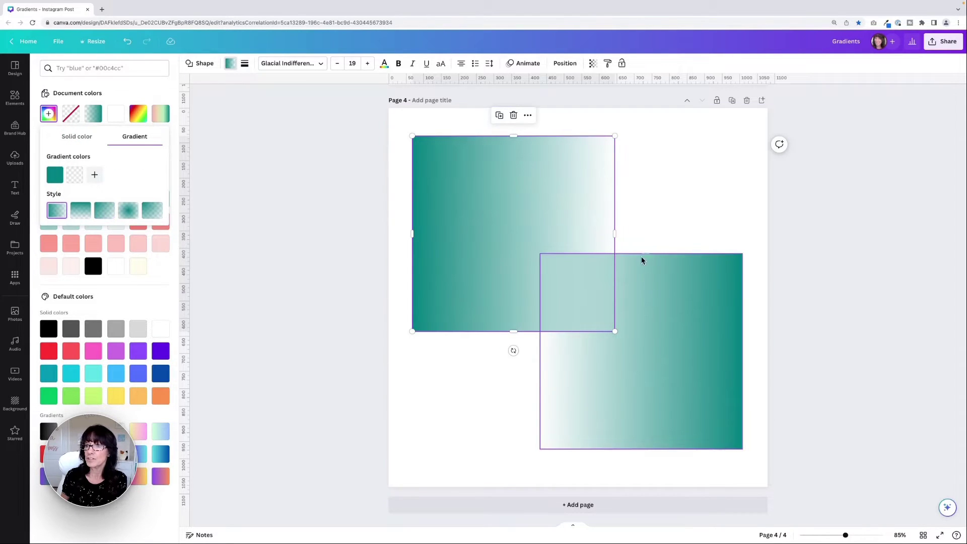
left_click(570, 222)
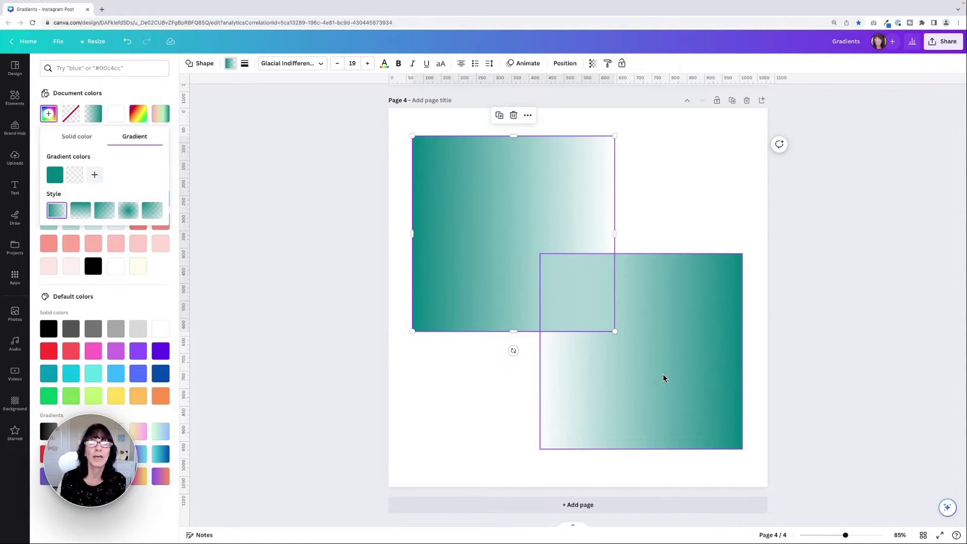
left_click(19, 102)
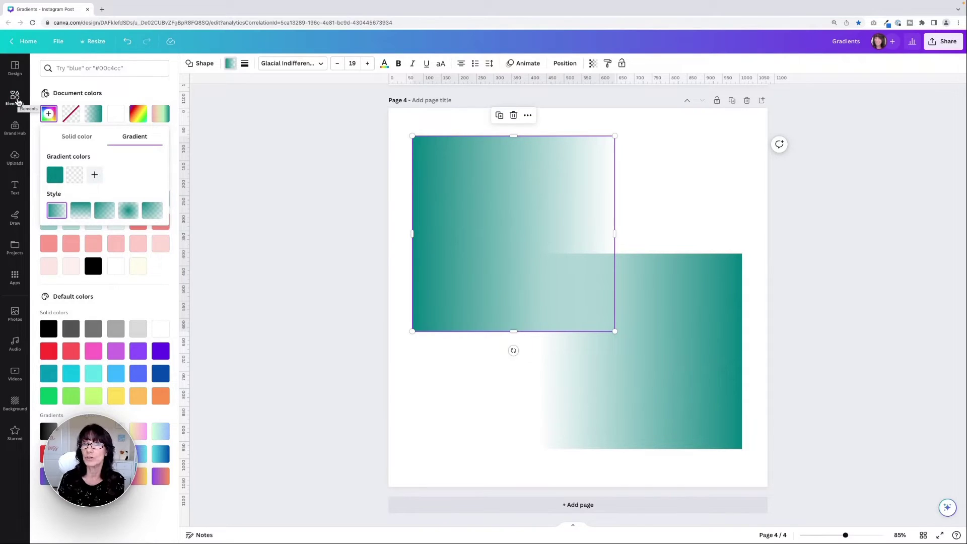
left_click(365, 261)
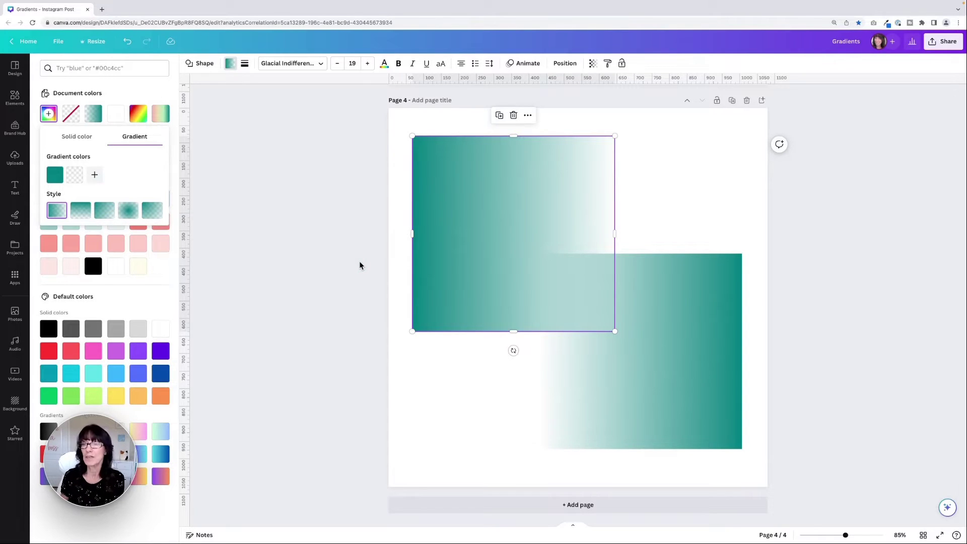
Step: Add a blank fifth page to the design
left_click(462, 272)
left_click(444, 252)
left_click(375, 220)
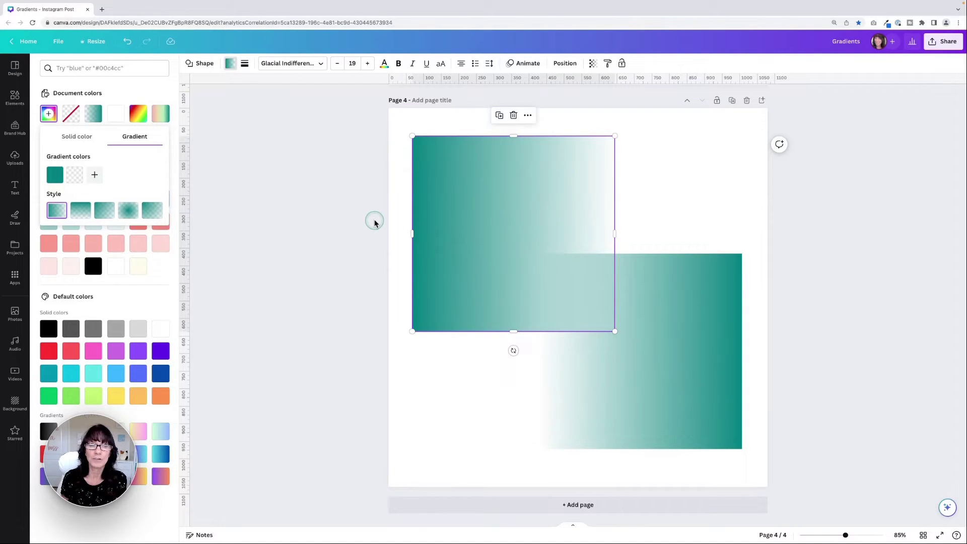
left_click(561, 504)
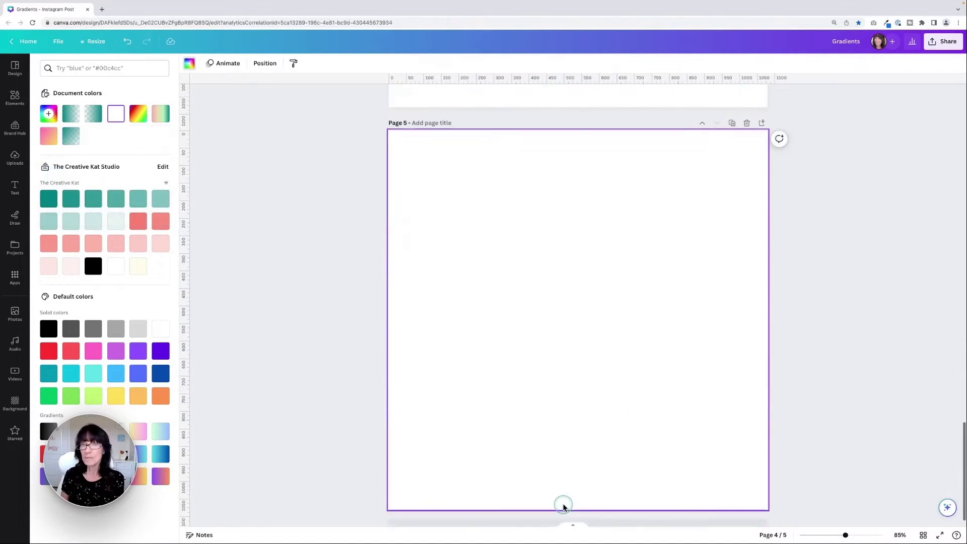
left_click(333, 284)
Step: Open the full Frames collection in the elements library
left_click(15, 96)
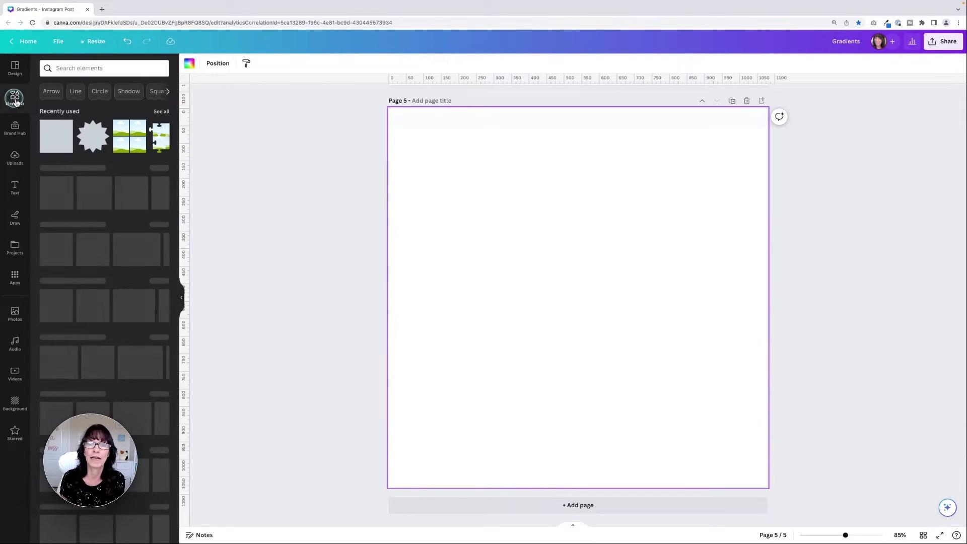
scroll(93, 188, "down", 9)
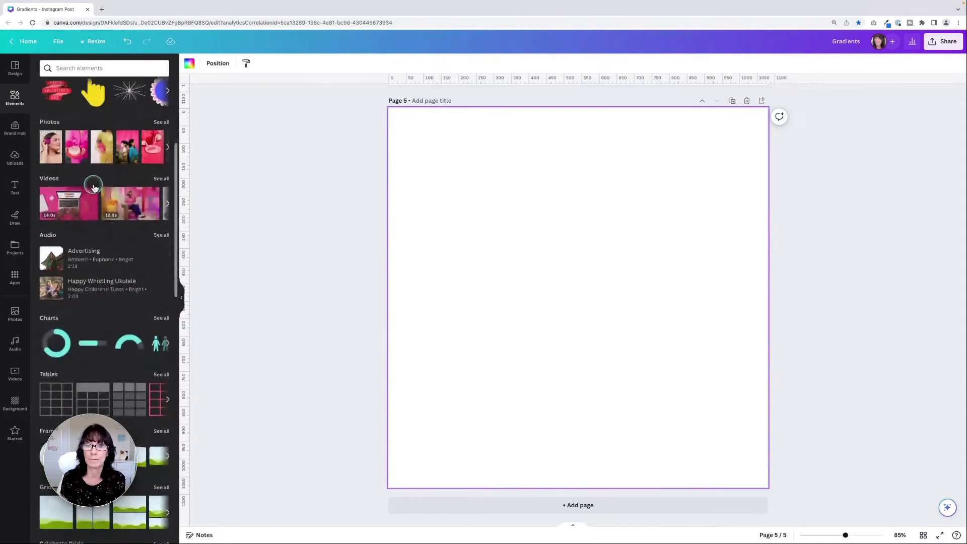
scroll(94, 187, "down", 1)
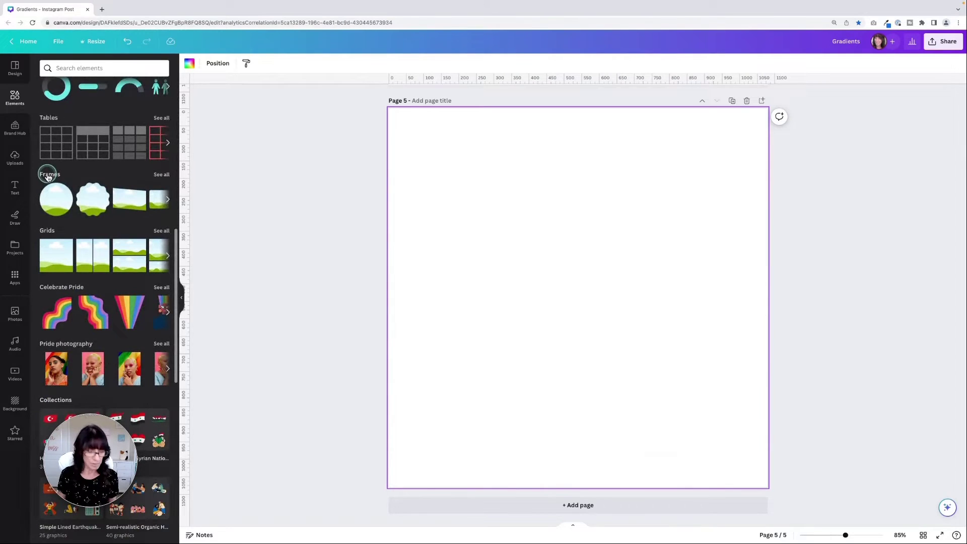
left_click(162, 175)
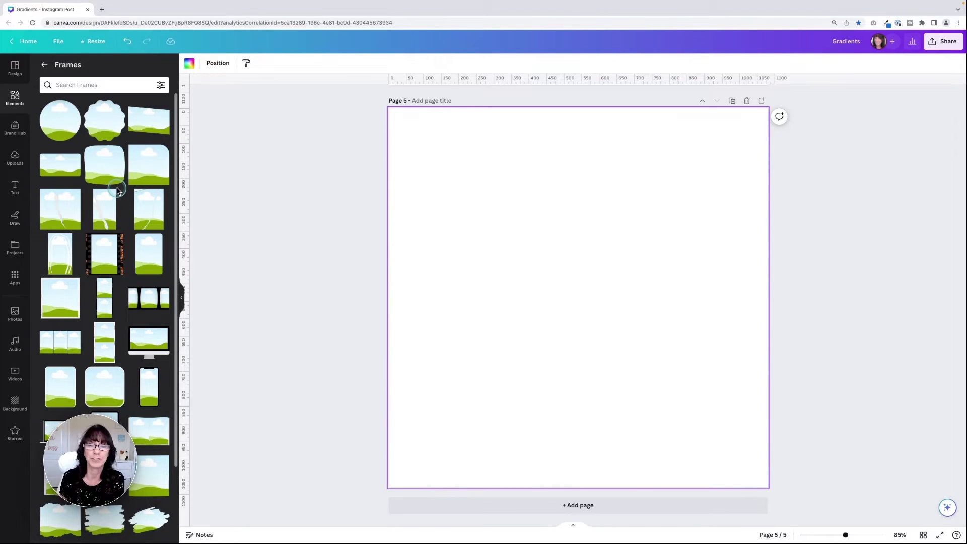
Step: Insert the diamond-shaped frame onto the blank page 5
scroll(117, 190, "down", 6)
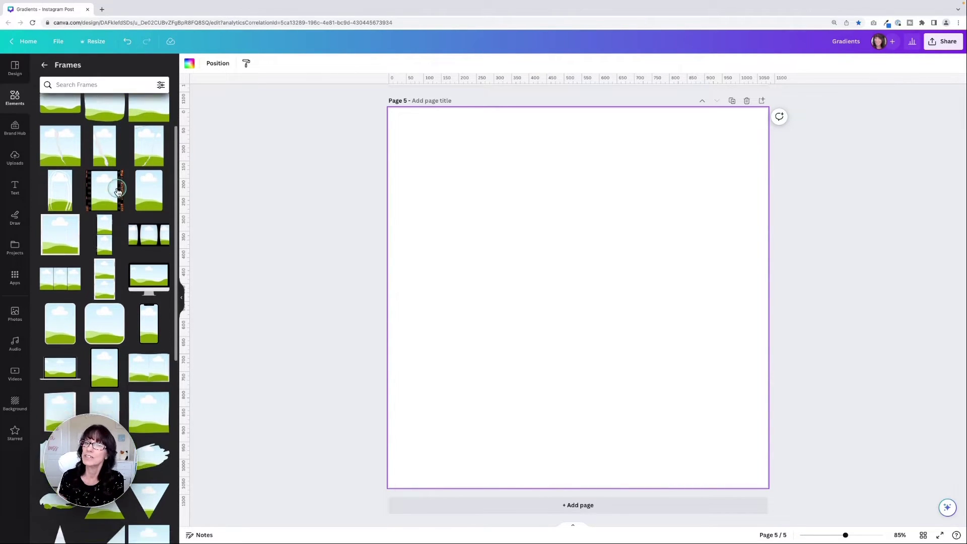
scroll(117, 191, "down", 7)
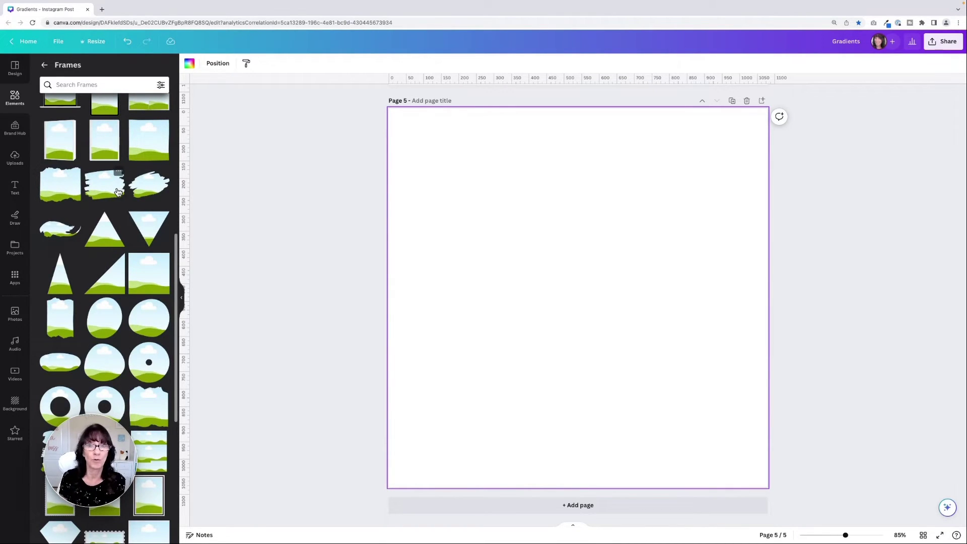
scroll(117, 191, "down", 6)
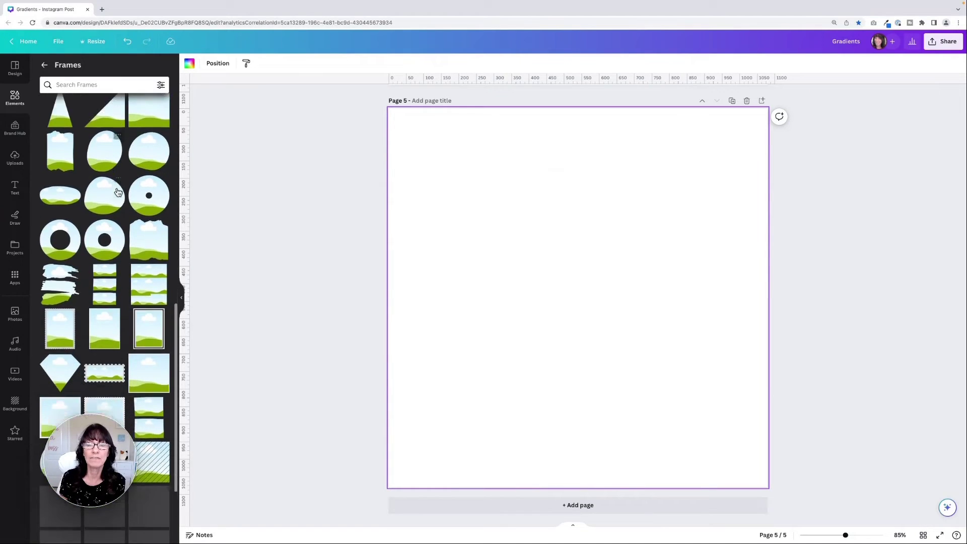
scroll(117, 191, "down", 9)
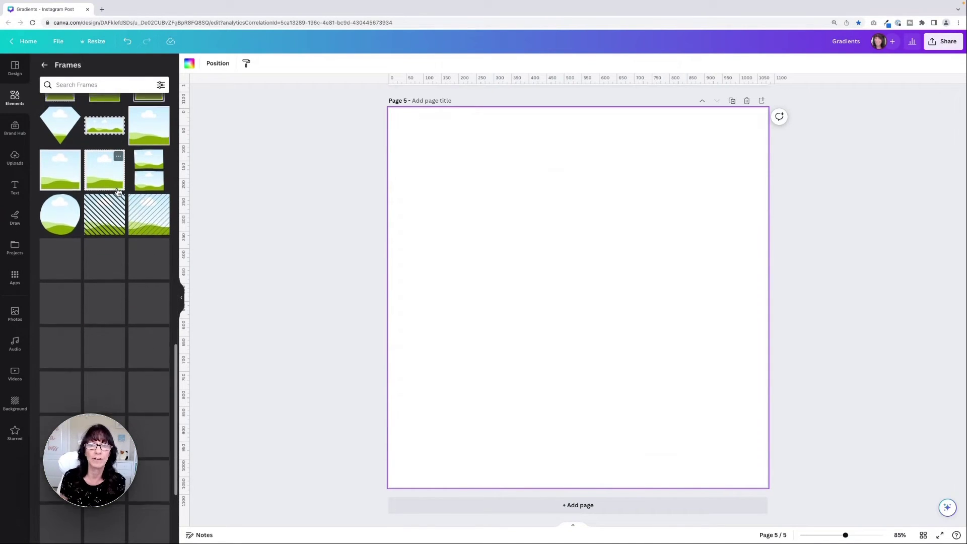
left_click(60, 121)
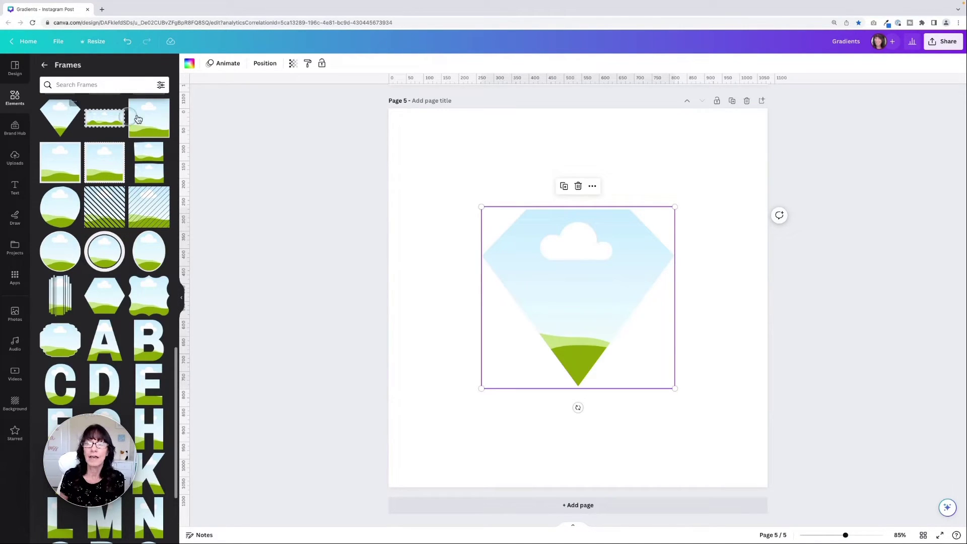
Step: Try the rainbow, pastel-to-teal and pink-to-yellow document gradients on the diamond frame, and delete the frame
left_click(188, 64)
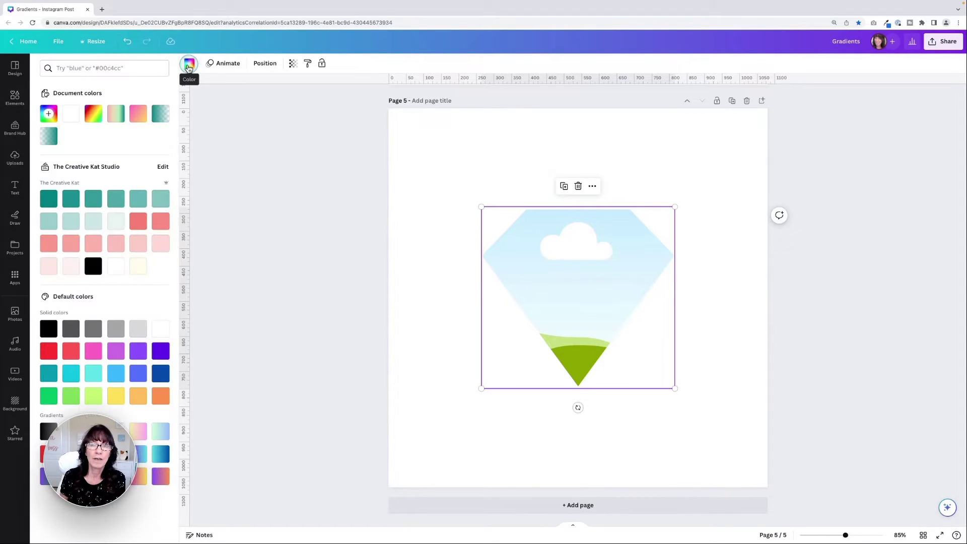
left_click(93, 119)
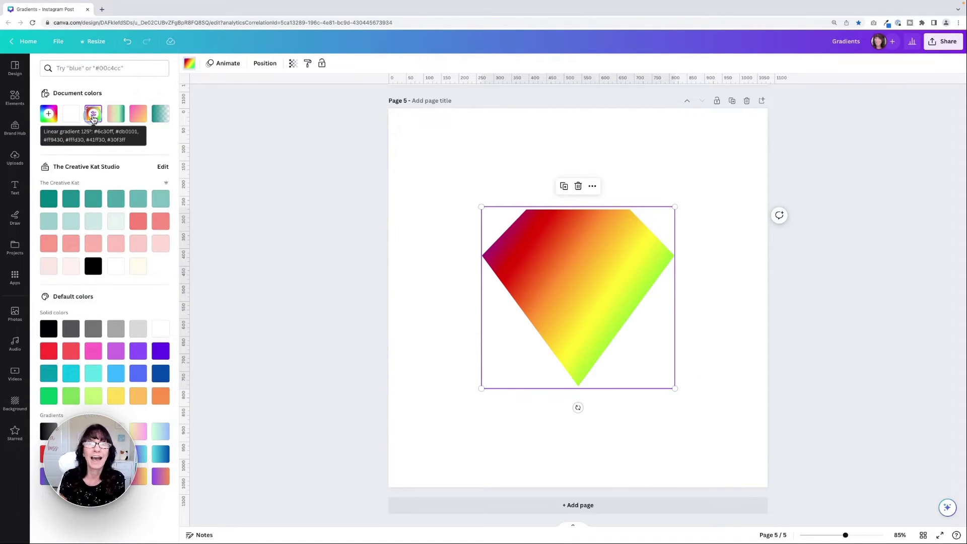
left_click(116, 115)
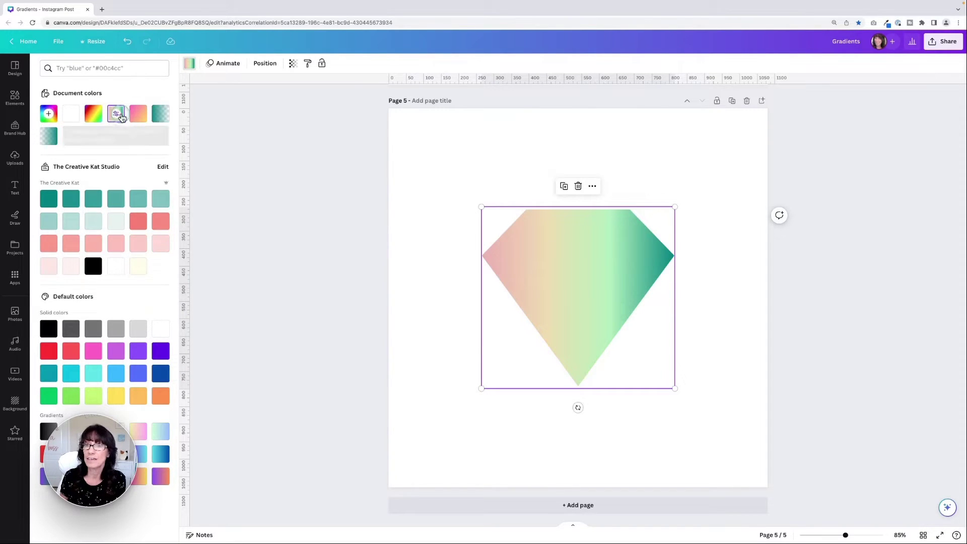
left_click(139, 117)
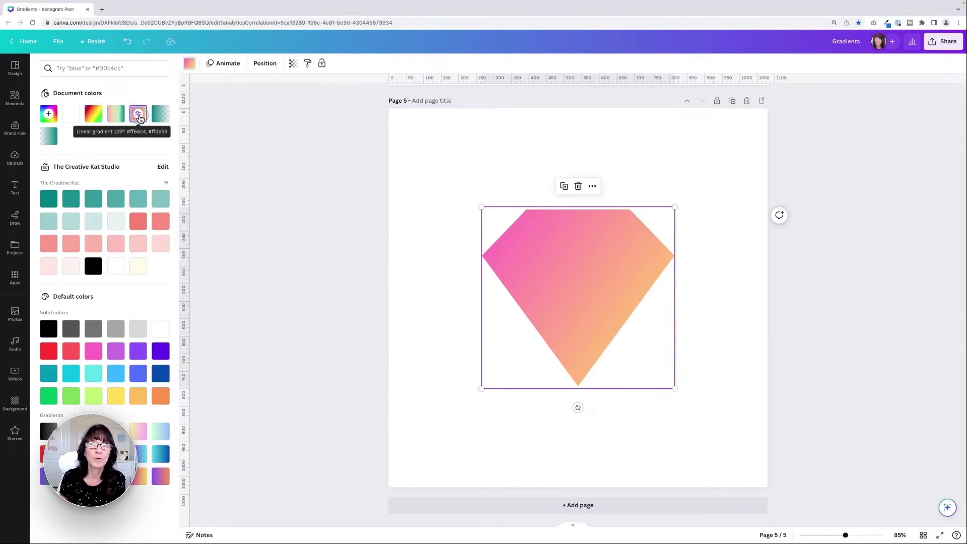
key("Delete")
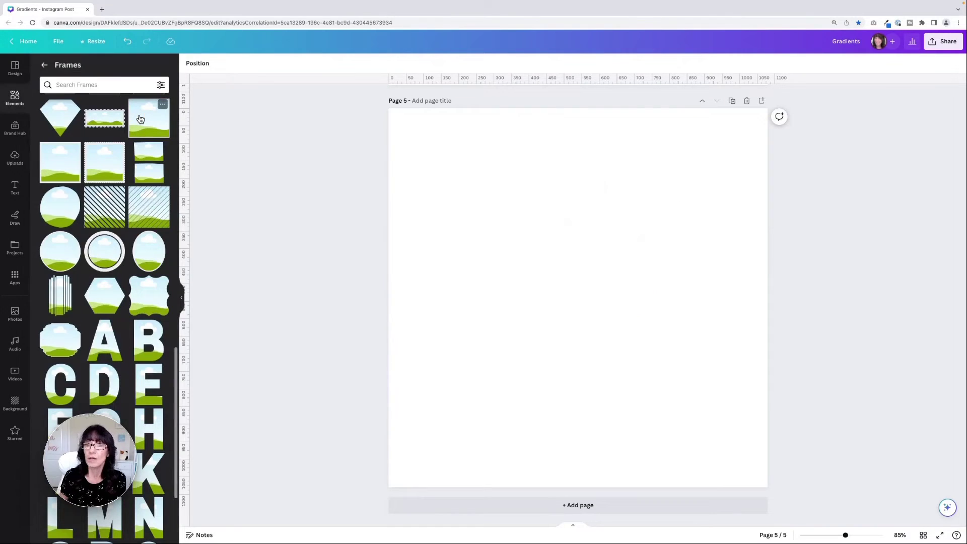
Step: Search the frames for puzzle, insert the four-piece jigsaw frame on page 5 and enlarge it to about 865 px wide
left_click(95, 84)
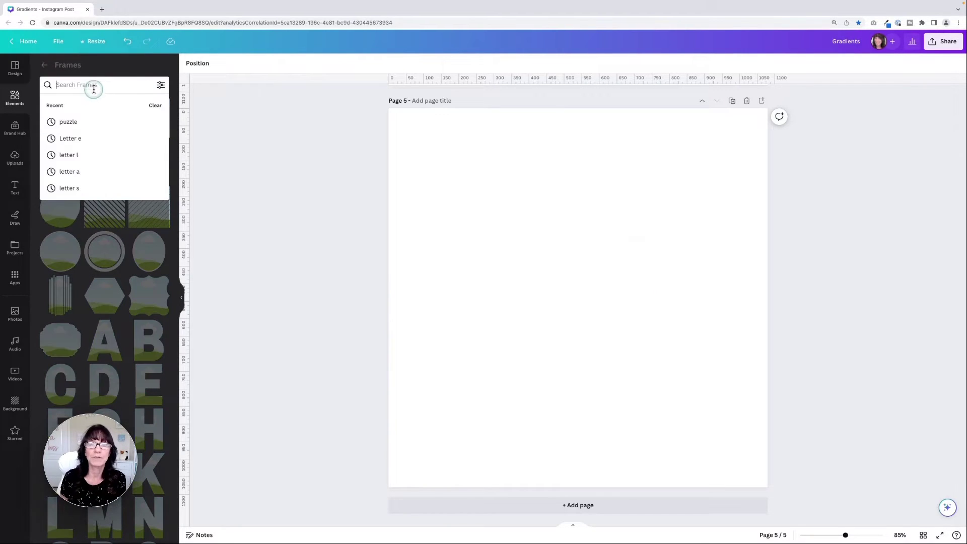
left_click(74, 123)
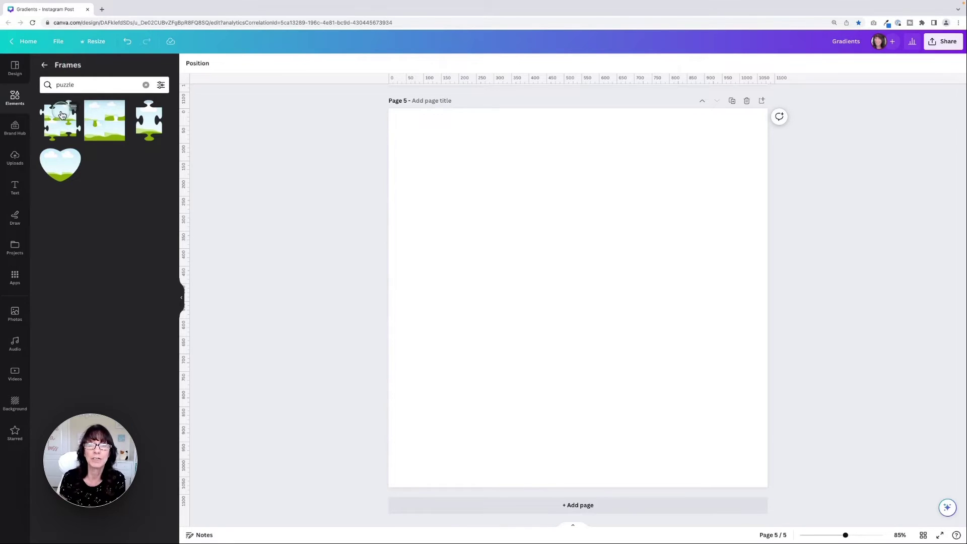
left_click(61, 120)
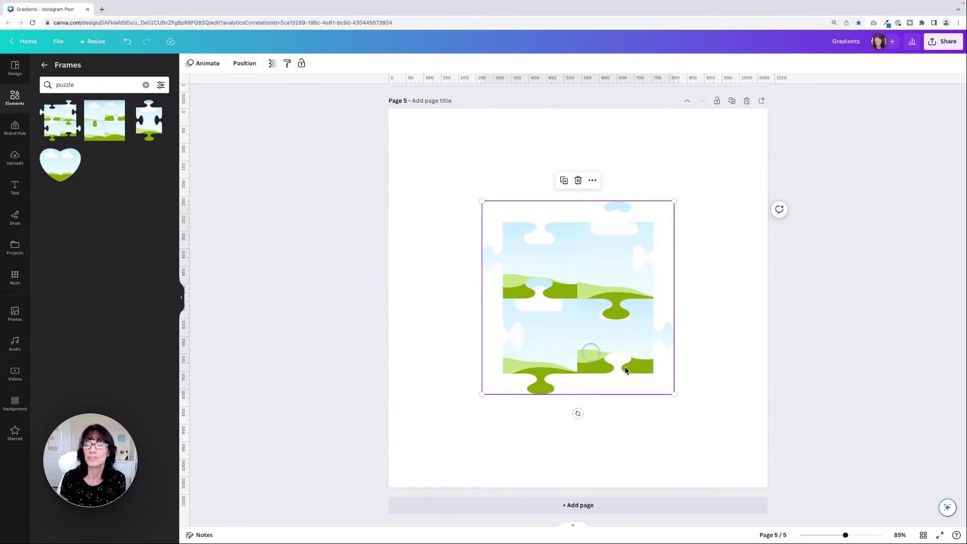
left_click_drag(675, 395, 729, 450)
left_click(339, 263)
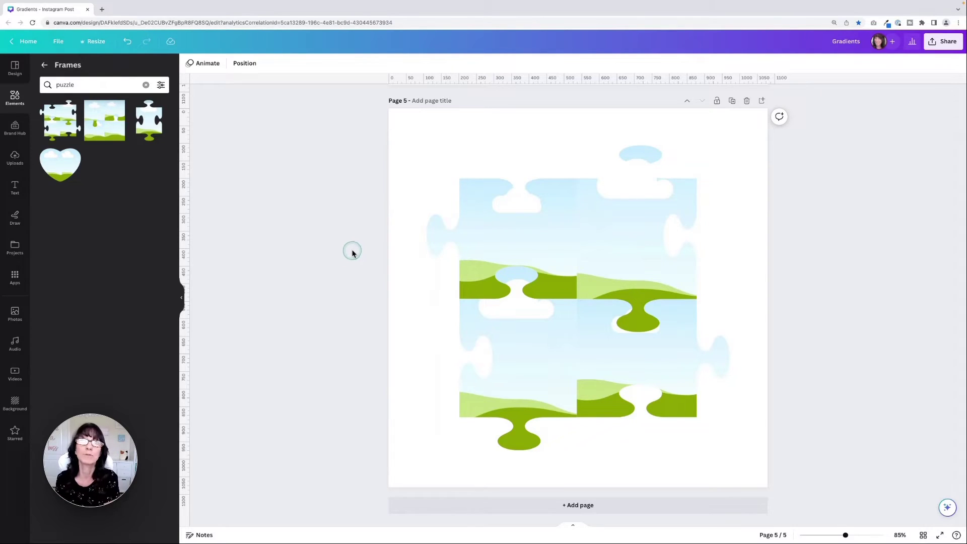
Step: Fill the jigsaw's upper-left piece with the default pink-to-yellow horizontal gradient
left_click(505, 221)
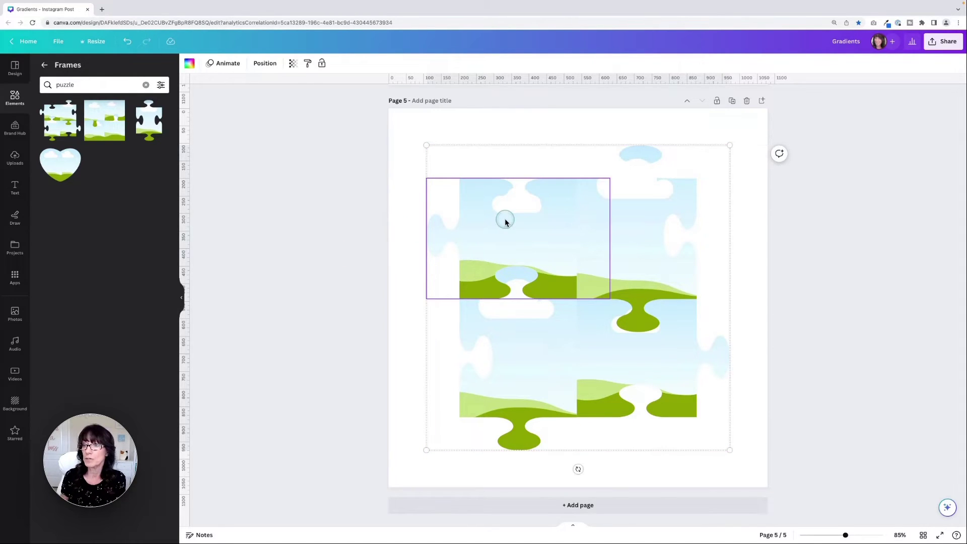
left_click(474, 198)
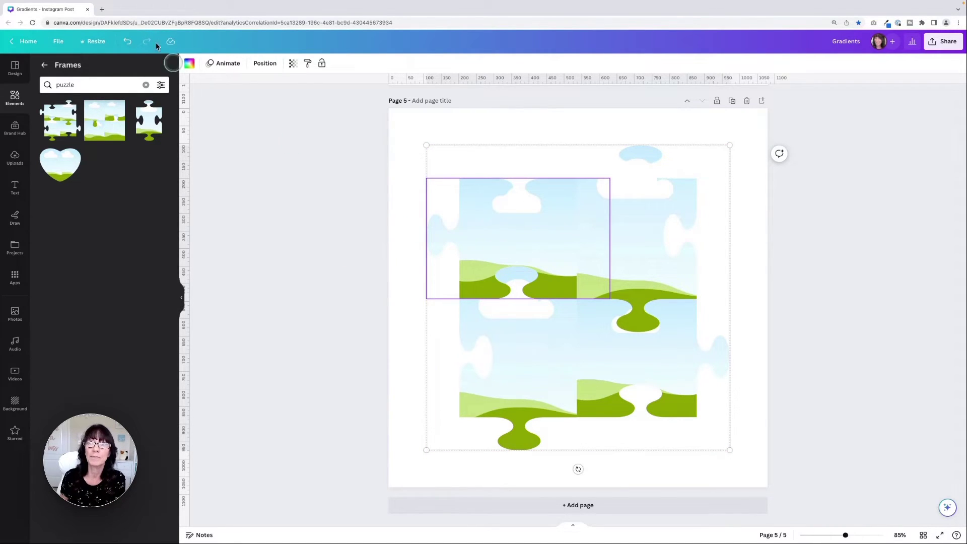
left_click(184, 63)
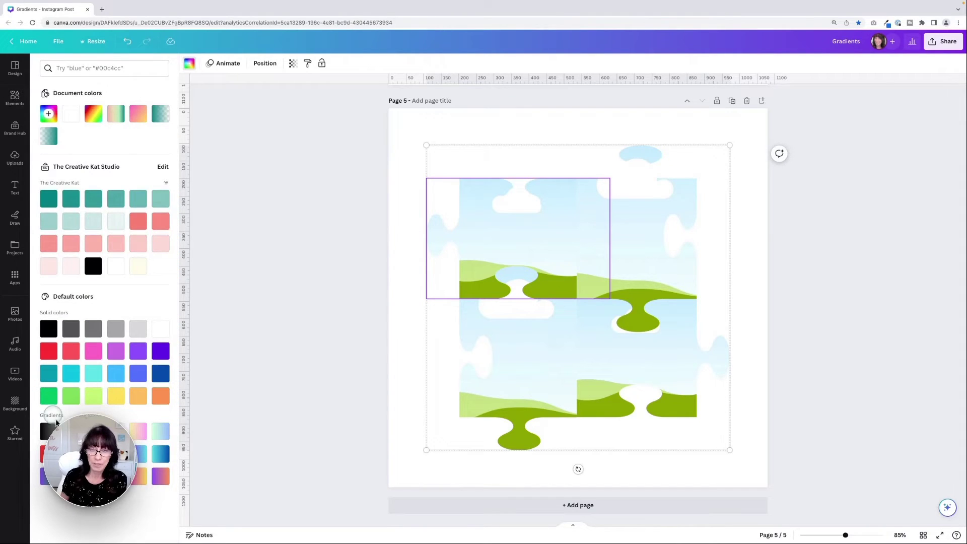
left_click(137, 478)
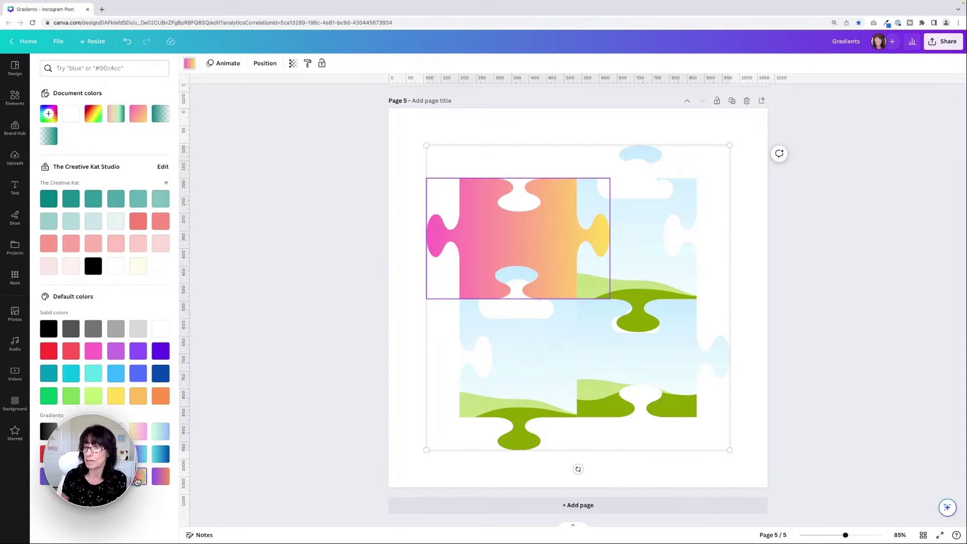
Step: Apply the same default pink-to-yellow gradient to the jigsaw's upper-right, lower-left and lower-right pieces
left_click(656, 259)
left_click(140, 482)
left_click(488, 397)
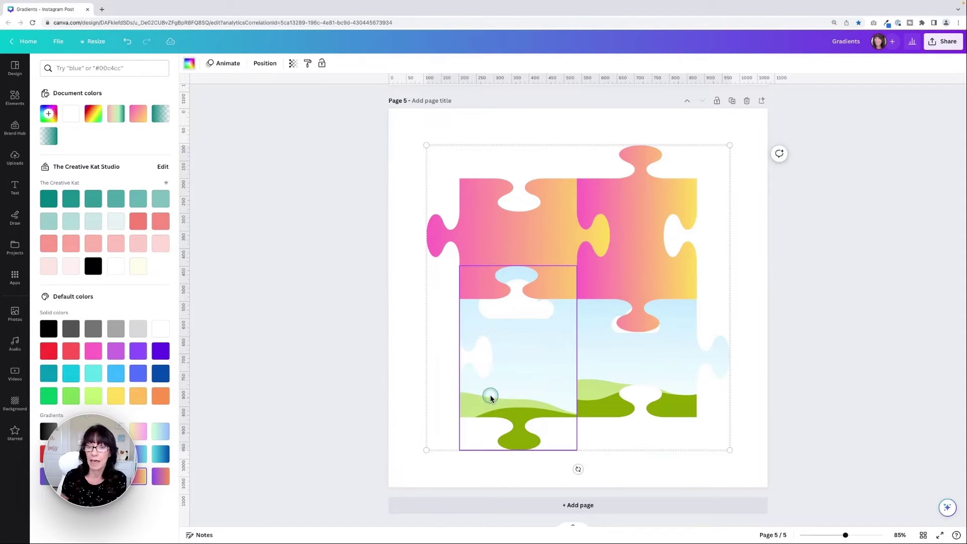
left_click(140, 483)
left_click(648, 367)
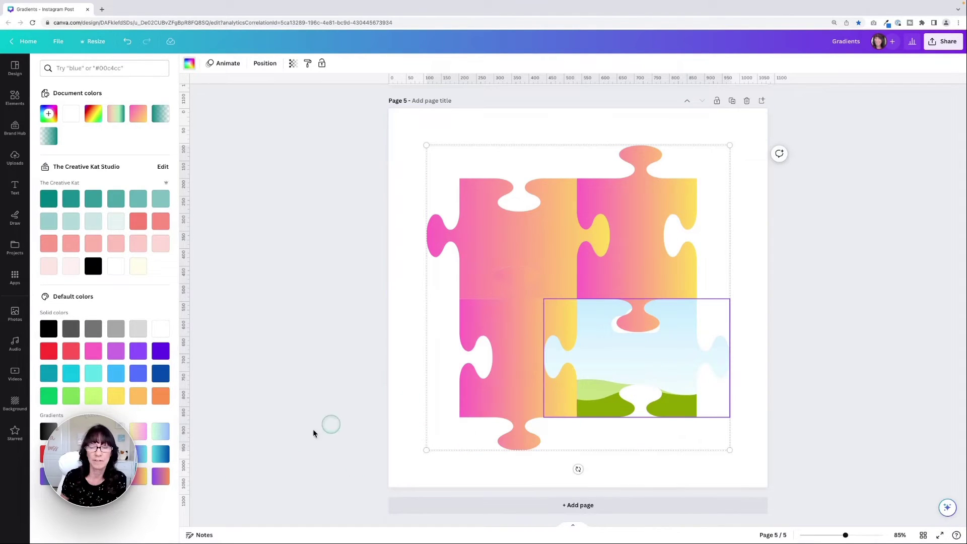
left_click(139, 478)
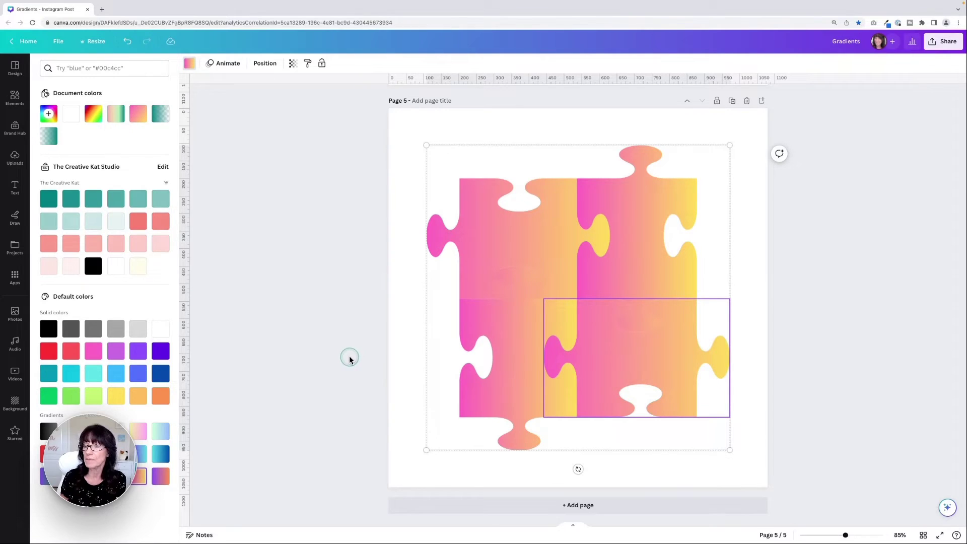
Step: Change the upper-left puzzle piece's pink-to-yellow gradient to the diagonal linear style
left_click(496, 218)
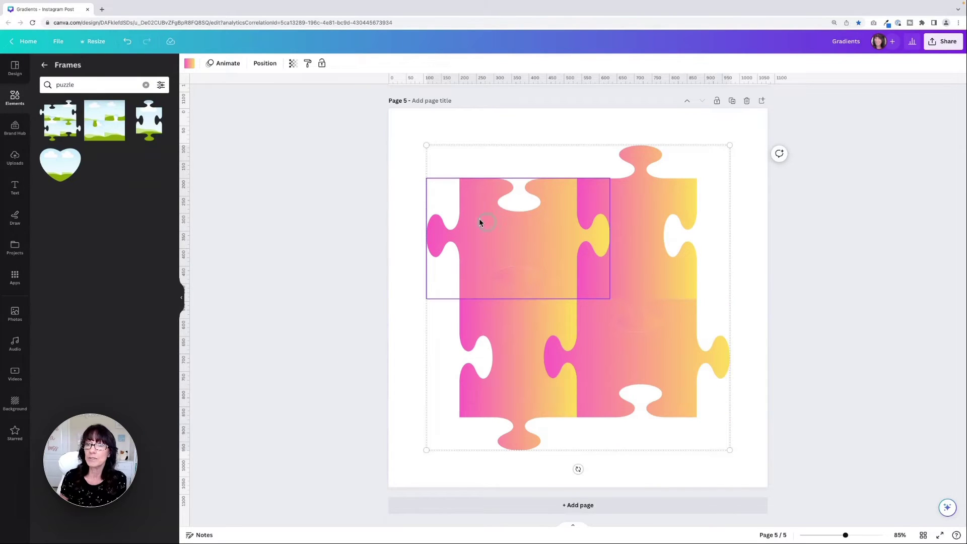
left_click(190, 63)
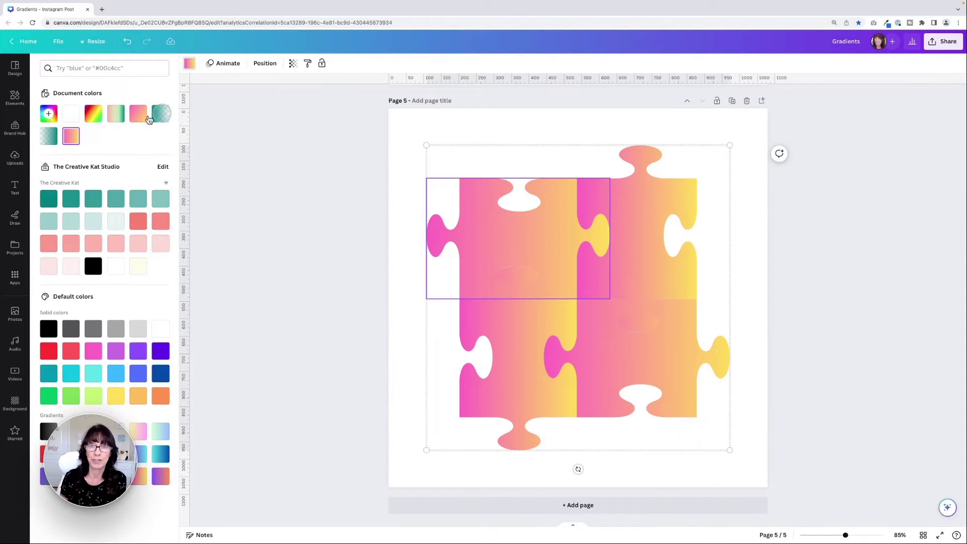
left_click(71, 136)
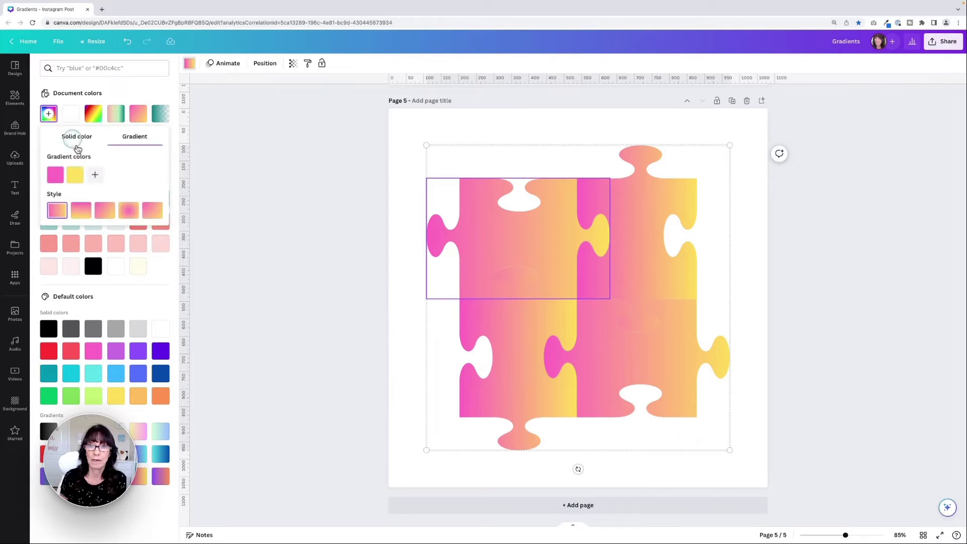
left_click(105, 212)
Step: Give the lower-right puzzle piece's gradient the diagonal linear style and reverse its colours to run from yellow to pink
left_click(658, 377)
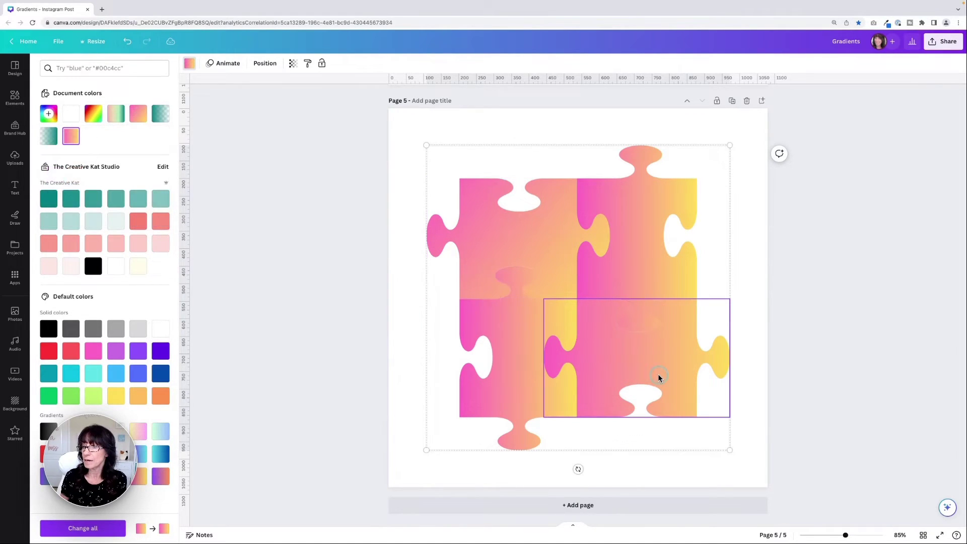
left_click(71, 136)
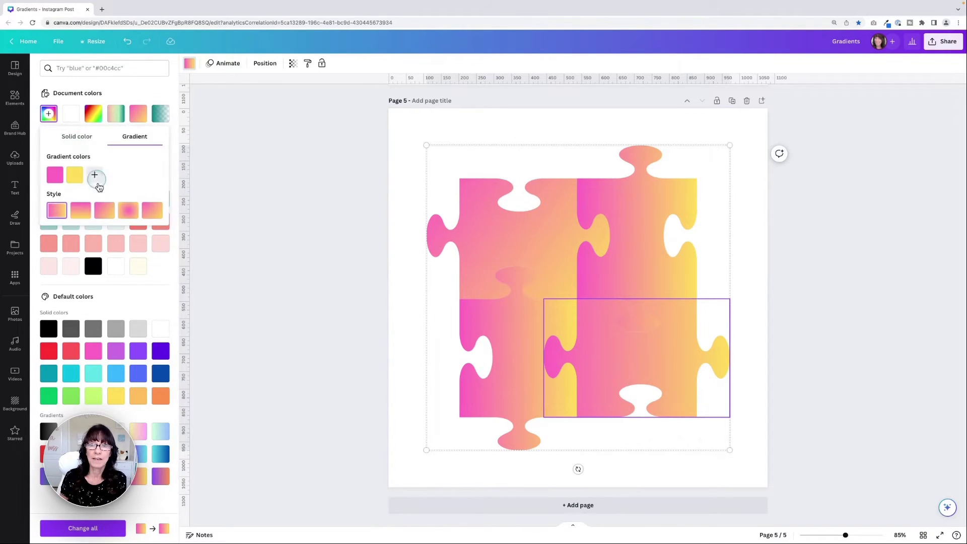
left_click(104, 212)
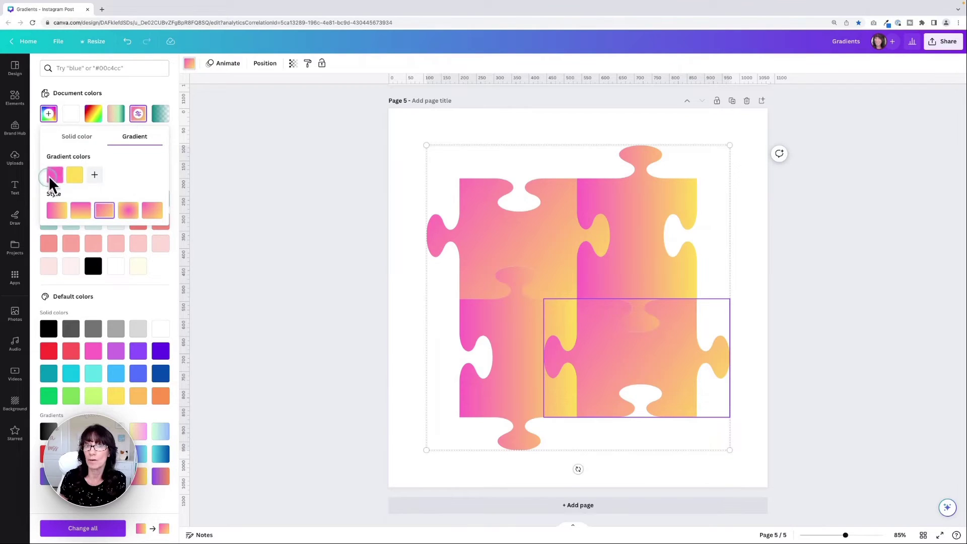
left_click_drag(58, 177, 85, 180)
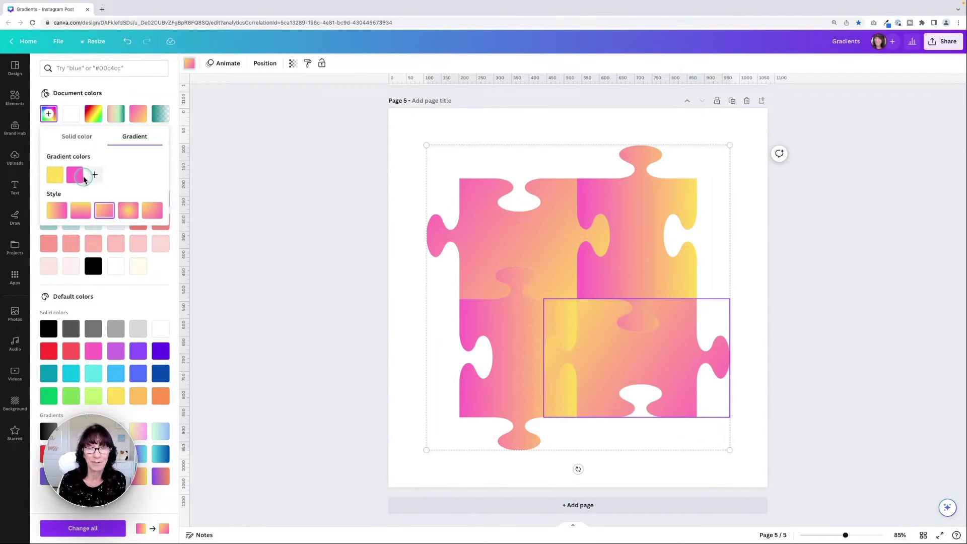
Step: Give the lower-left and upper-right puzzle pieces' pink-to-yellow gradients the diagonal linear style
left_click(507, 409)
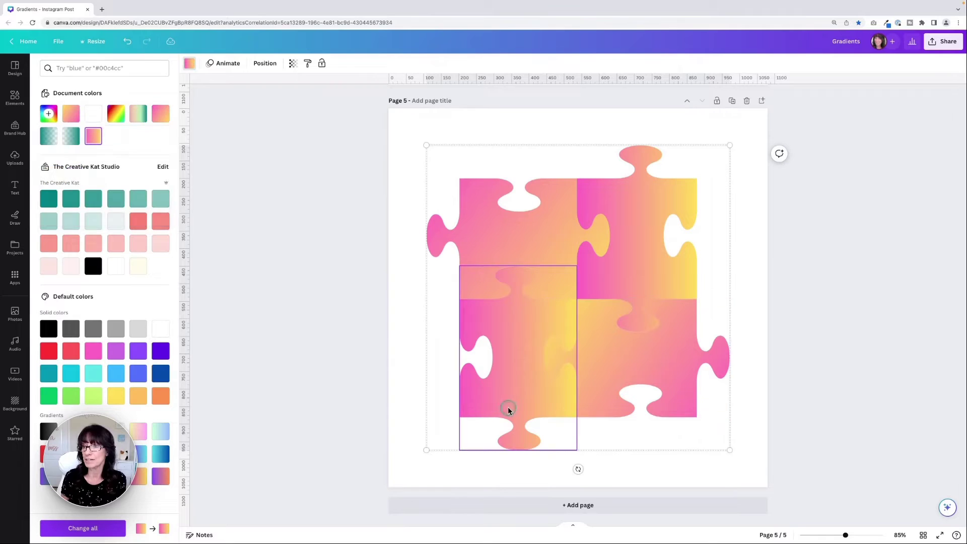
left_click(94, 136)
left_click(104, 210)
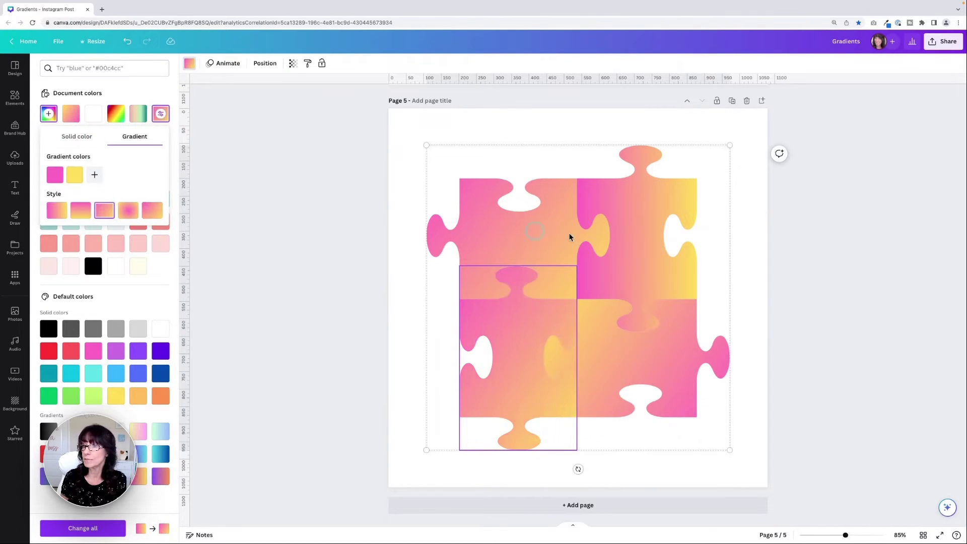
left_click(638, 245)
left_click(94, 134)
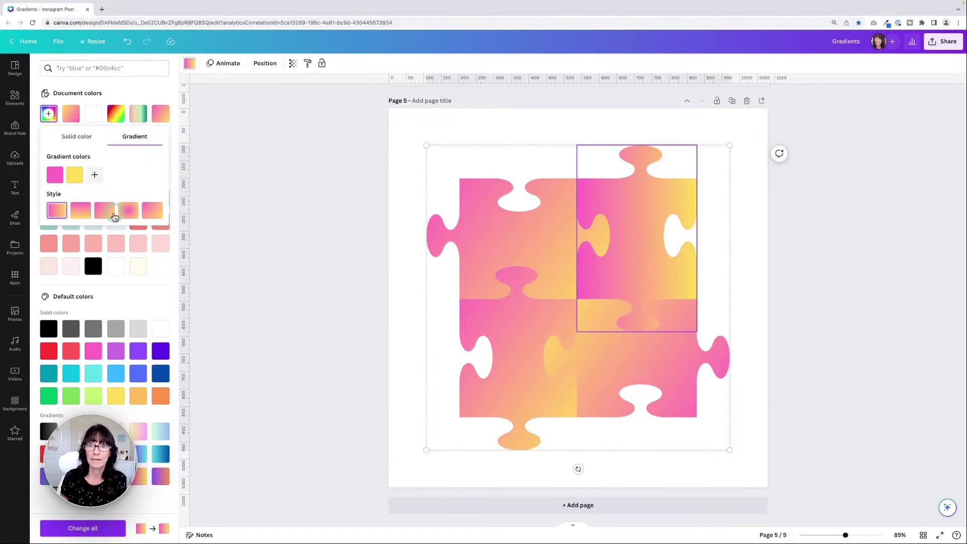
left_click(103, 210)
left_click(316, 204)
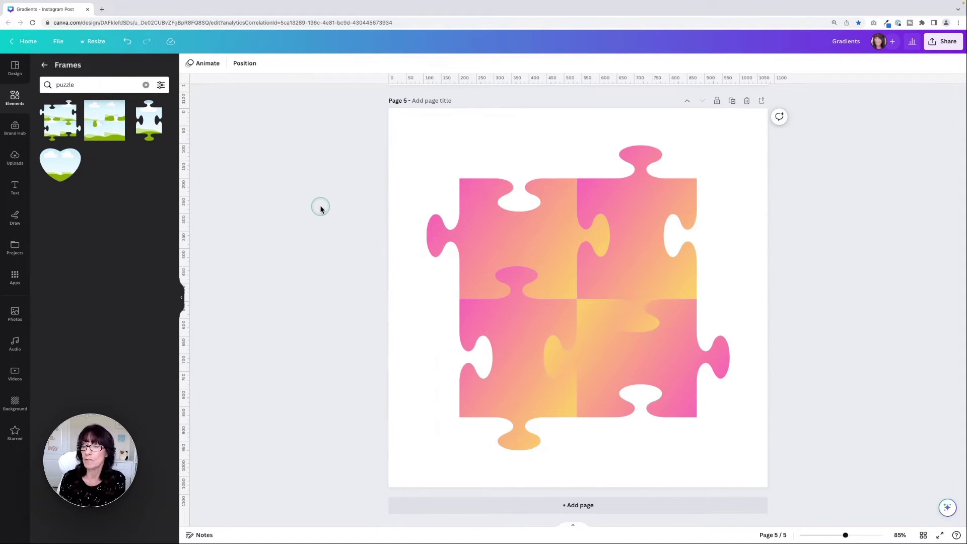
Step: Add a blank page after the jigsaw page and search the frames for "letter"
left_click(589, 506)
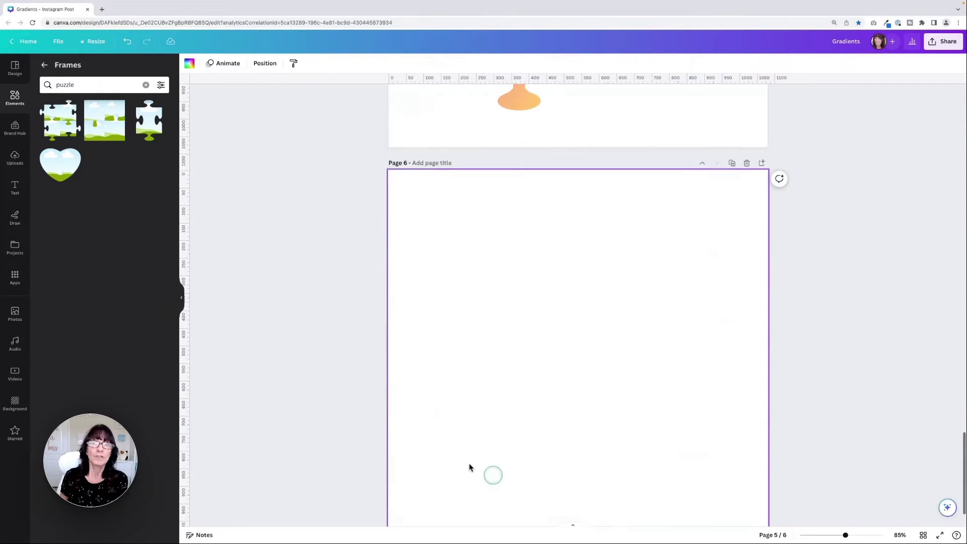
left_click(67, 83)
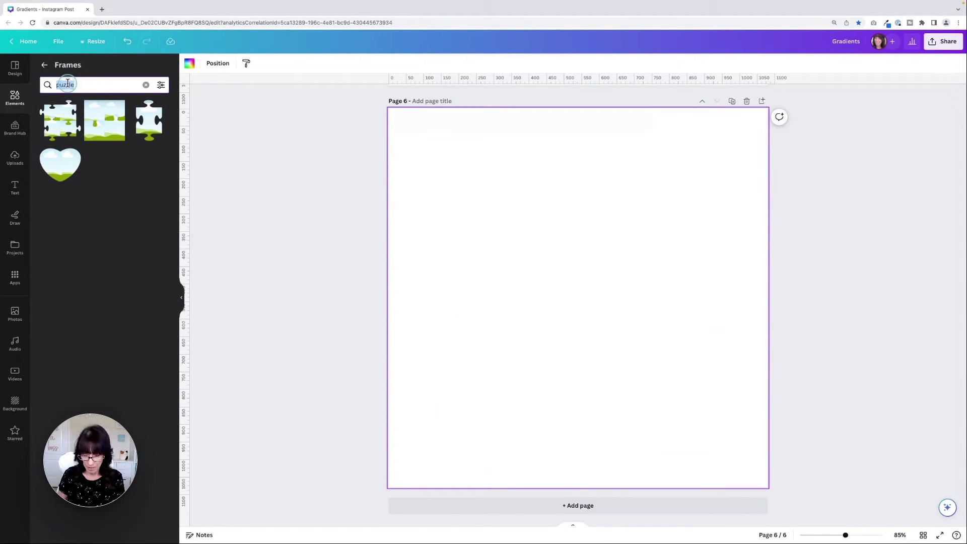
key("BackSpace")
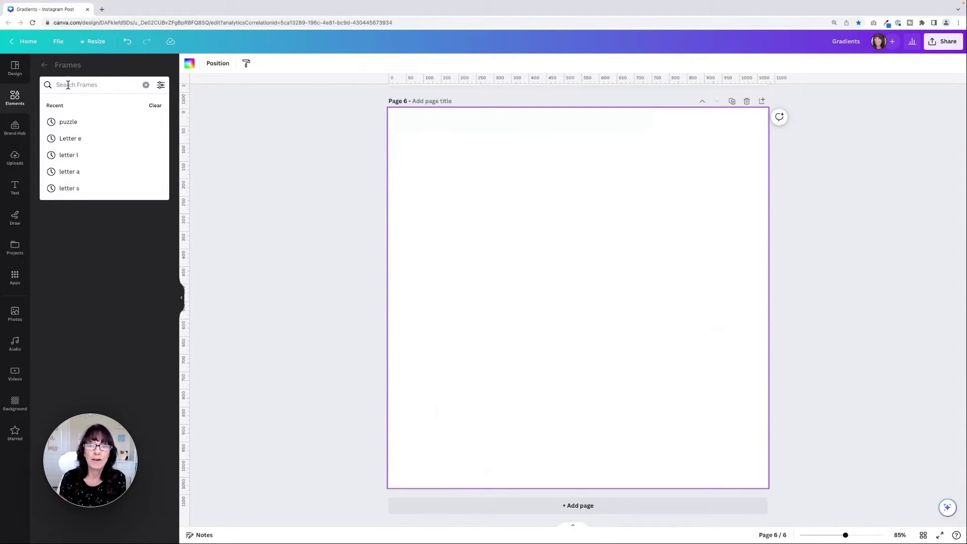
left_click(45, 66)
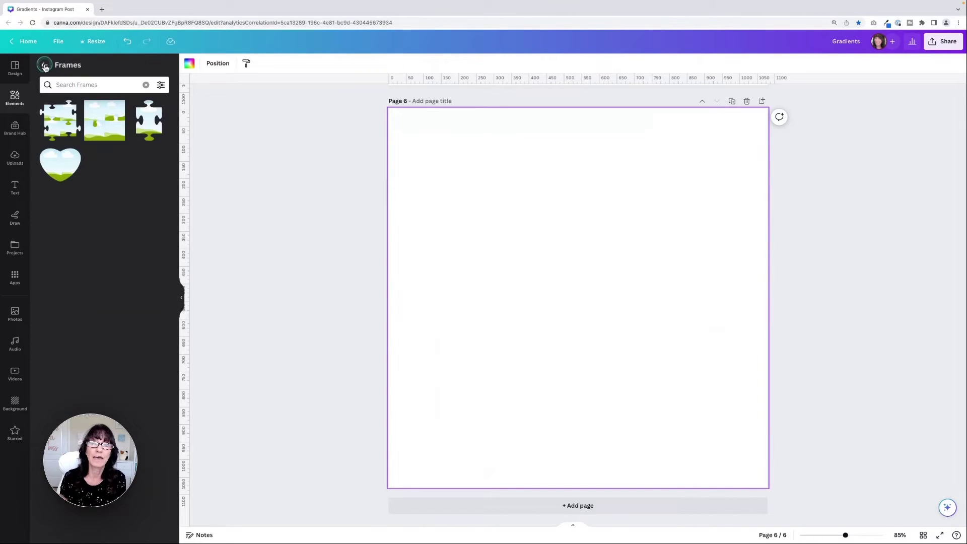
left_click(95, 69)
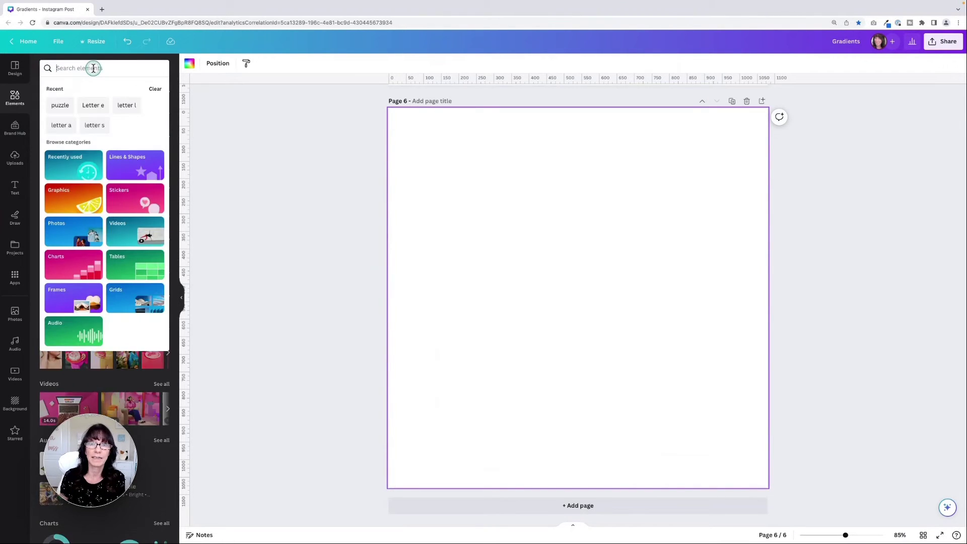
left_click(201, 146)
scroll(106, 348, "down", 7)
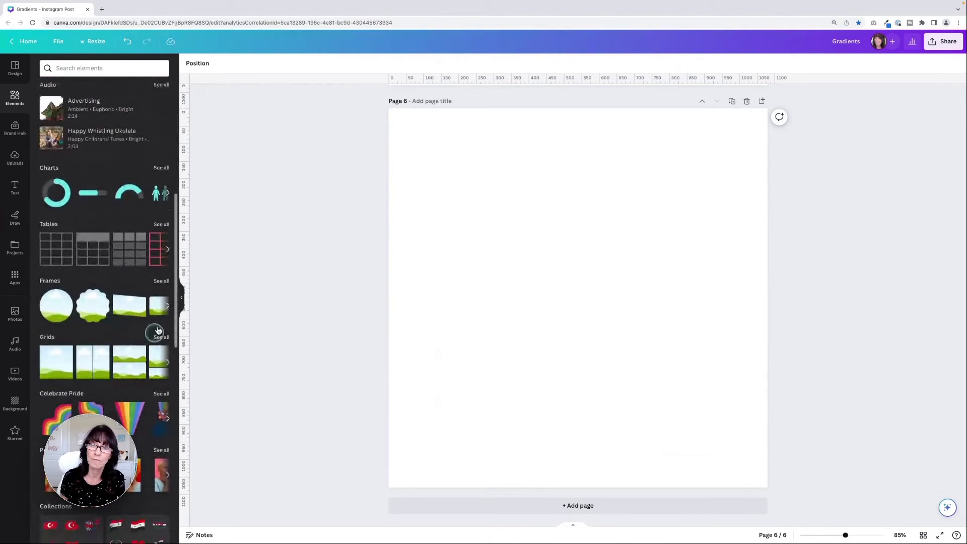
left_click(161, 283)
left_click(94, 85)
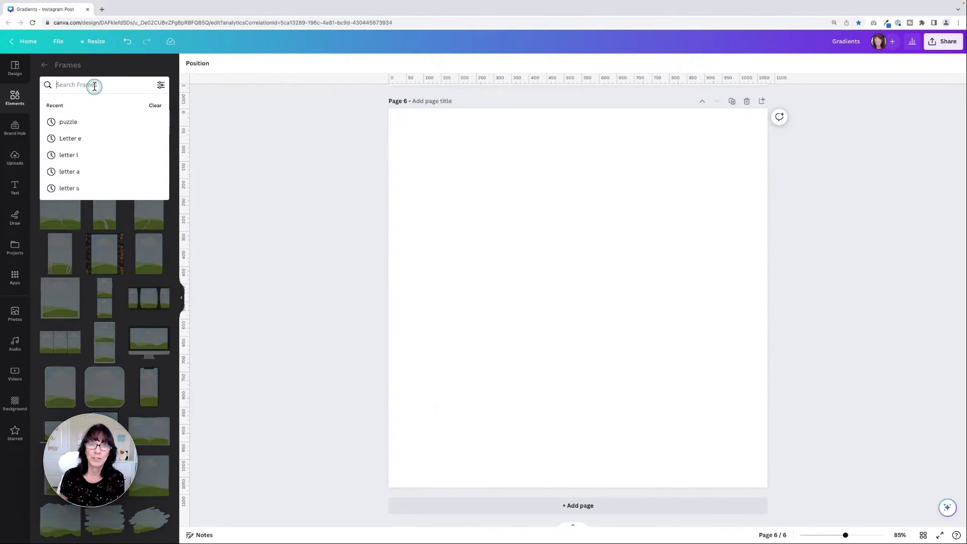
type("letter")
key("Return")
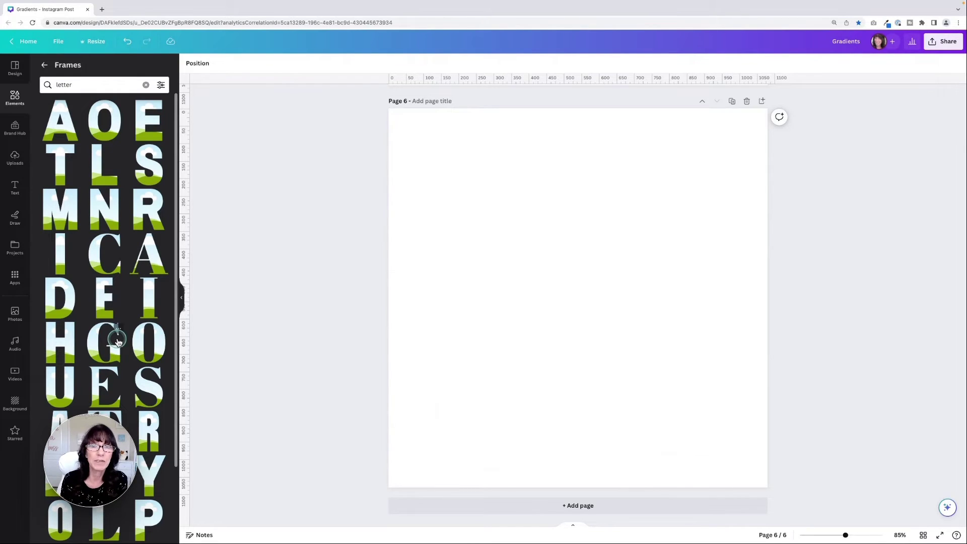
Step: Search the frames for "letter s" and add a narrow bold S frame to the blank page
left_click(108, 87)
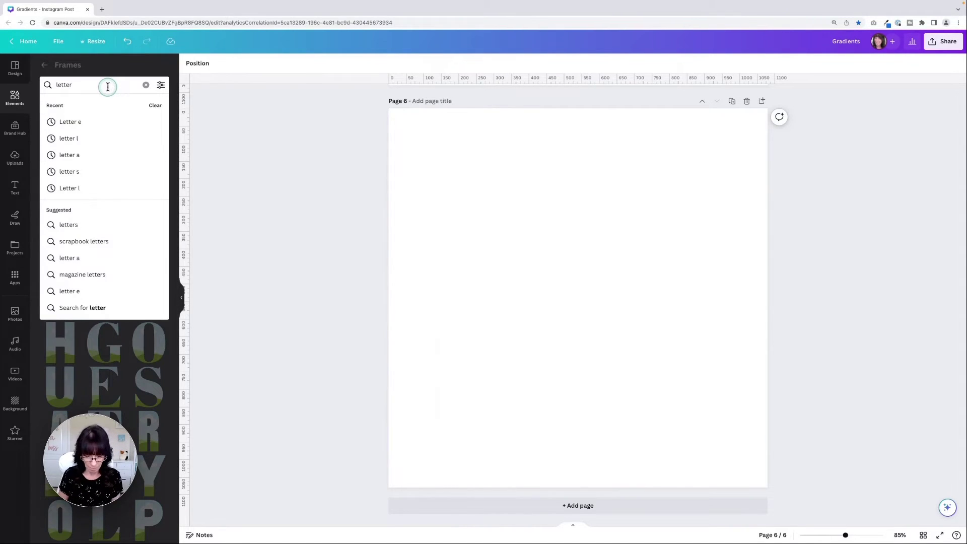
type("s")
key("Return")
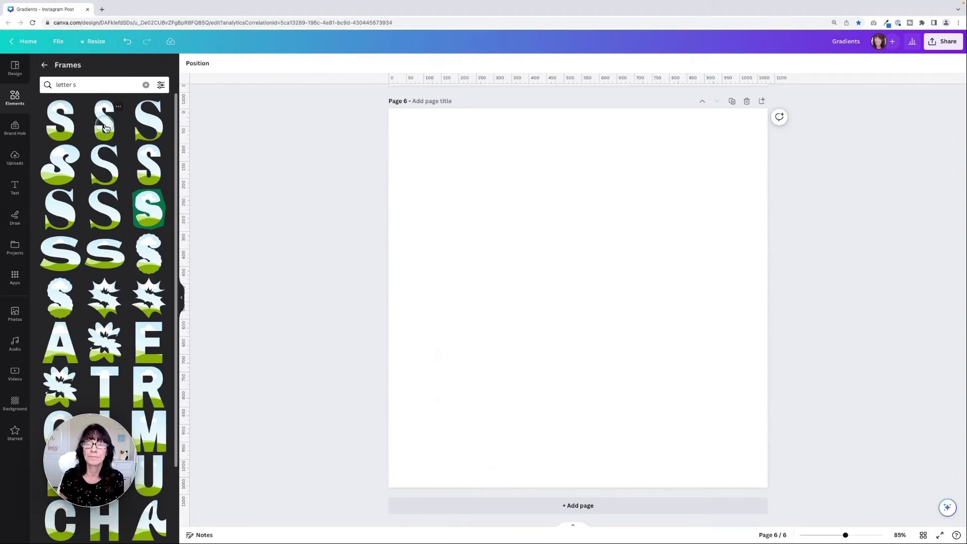
left_click(104, 119)
Step: Search the frames for "letter a" and add a narrow bold A frame to the page
left_click(86, 86)
key("BackSpace")
type("a")
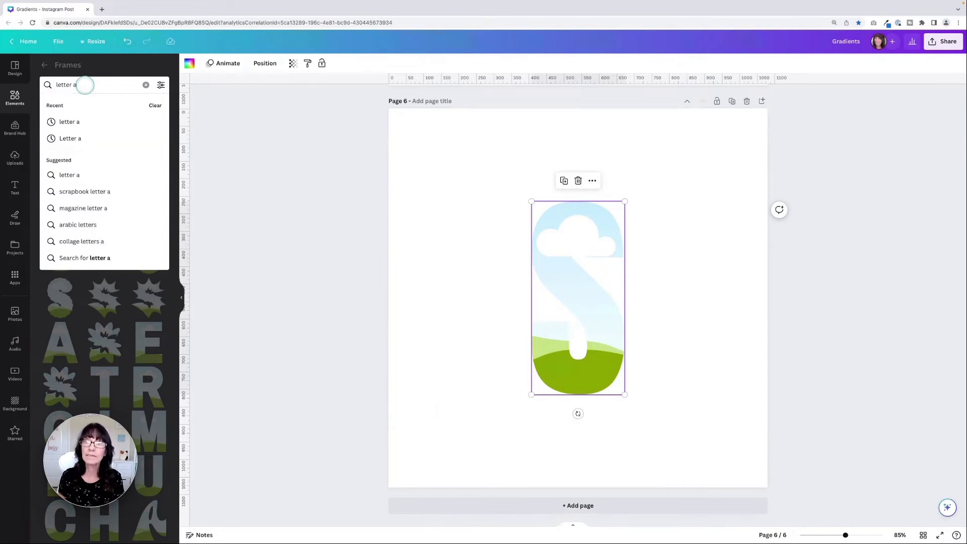
key("Return")
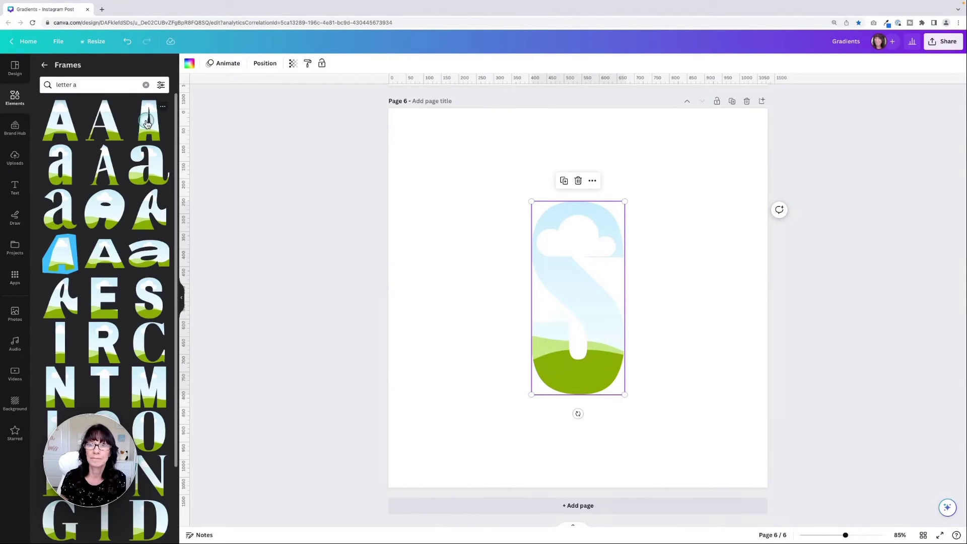
left_click(146, 121)
Step: Search the frames for "letter l" and add a narrow bold L frame to the page
left_click(84, 84)
key("BackSpace")
type("l")
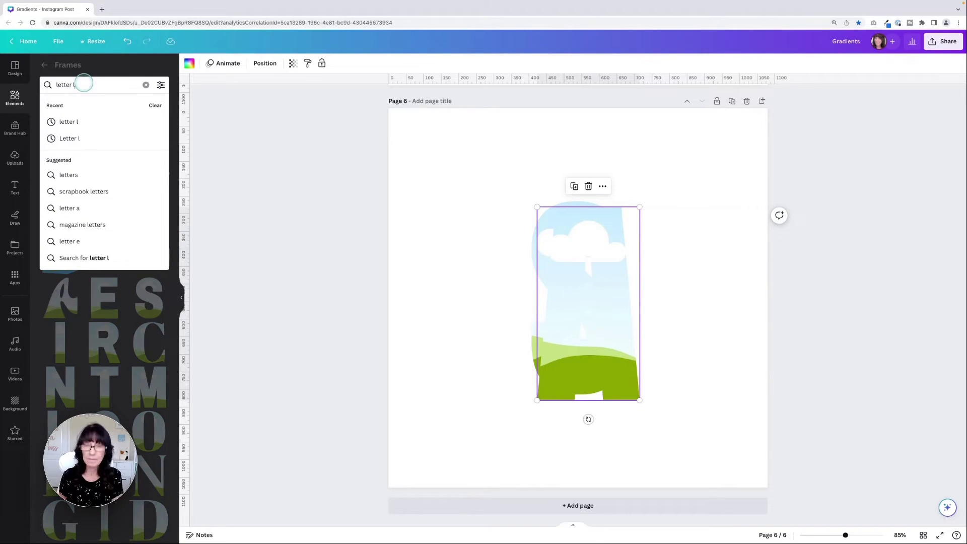
key("Return")
left_click(118, 124)
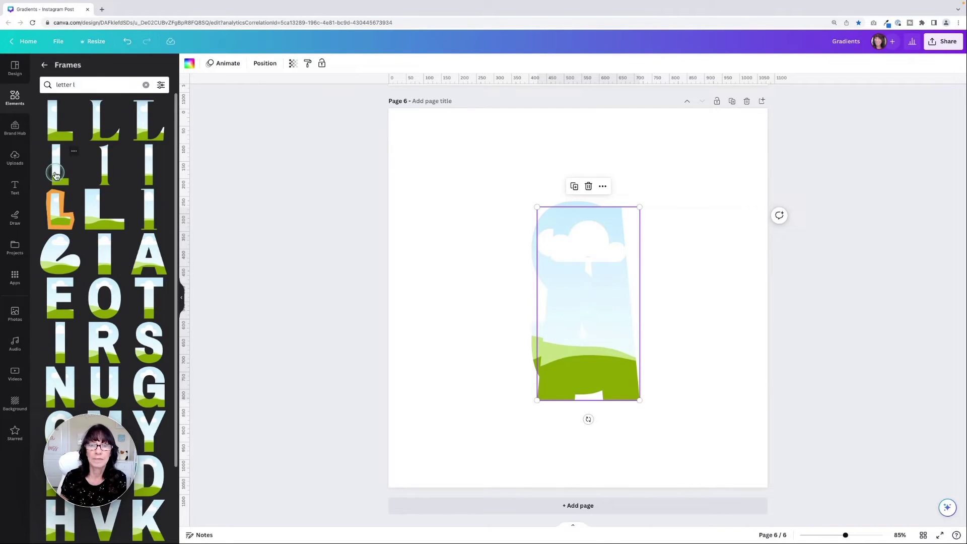
Step: Search the frames for "letter e" and add a narrow bold E frame to the page
left_click(93, 84)
key("BackSpace")
type("e")
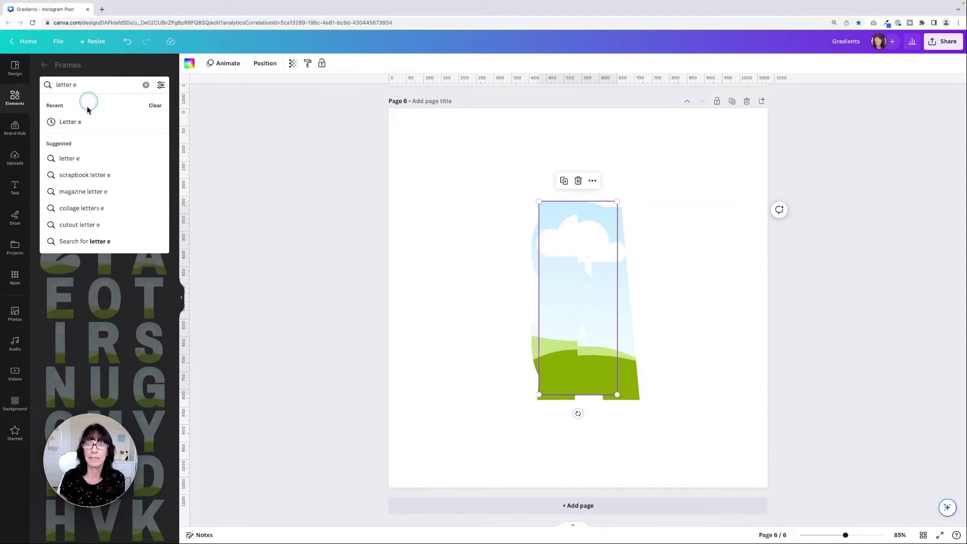
key("Return")
left_click(145, 130)
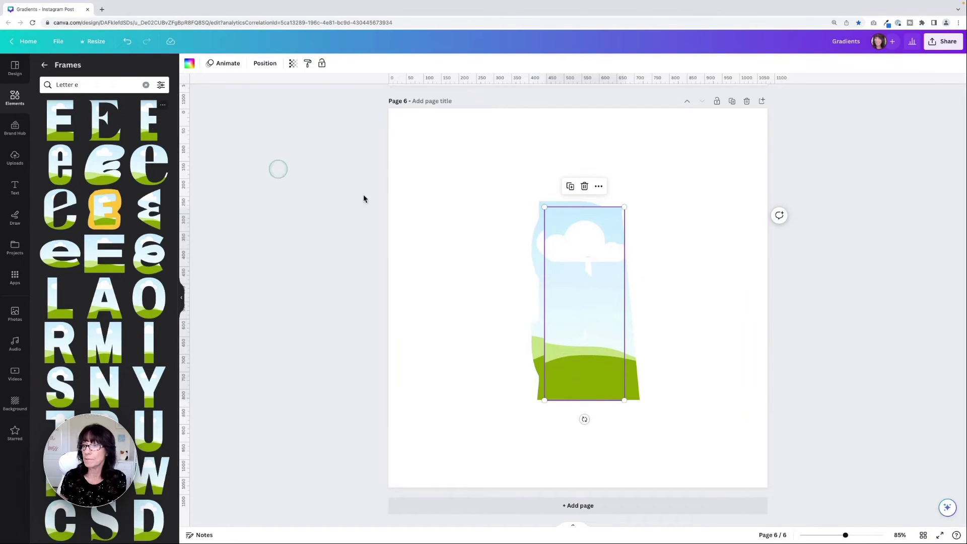
Step: Arrange the four overlapping letter frames side by side across the page to spell SALE
left_click_drag(460, 196, 714, 304)
left_click(577, 371)
left_click(600, 322)
mouse_move(600, 323)
left_mouse_down()
mouse_move(665, 328)
mouse_move(581, 333)
mouse_move(587, 328)
left_mouse_up()
left_click_drag(544, 261, 449, 268)
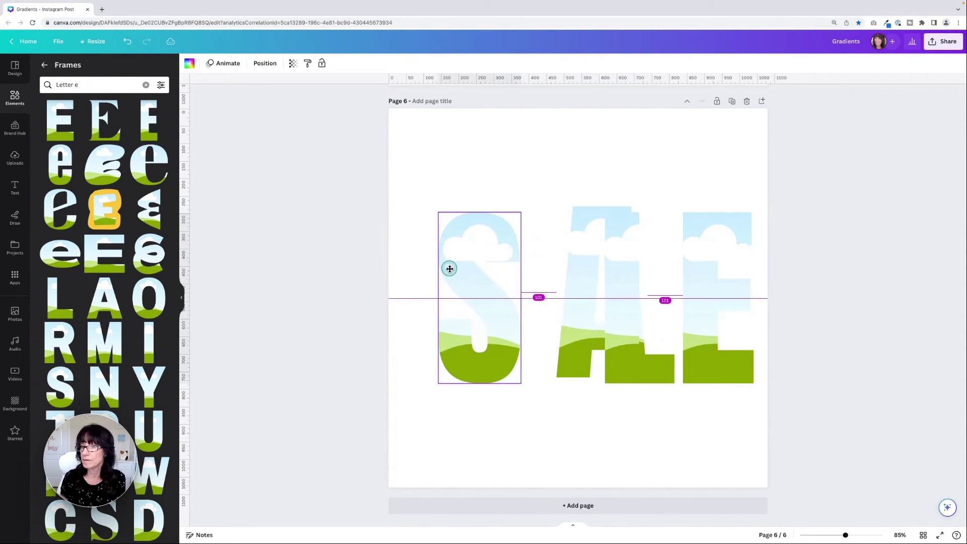
left_click_drag(479, 298, 460, 297)
left_click_drag(581, 335, 527, 346)
Step: Align and evenly space the four SALE letter frames with Tidy up
left_click_drag(310, 190, 791, 367)
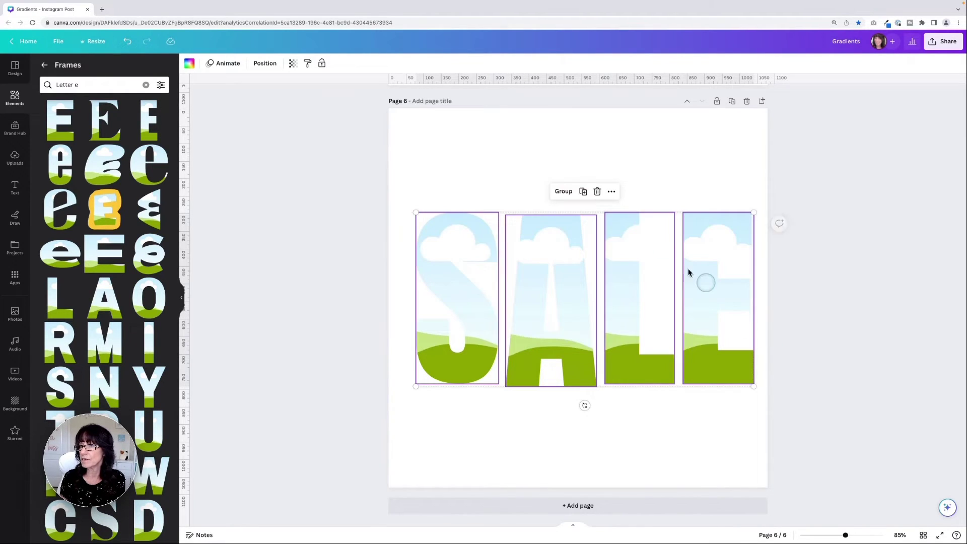
left_click(611, 192)
mouse_move(643, 320)
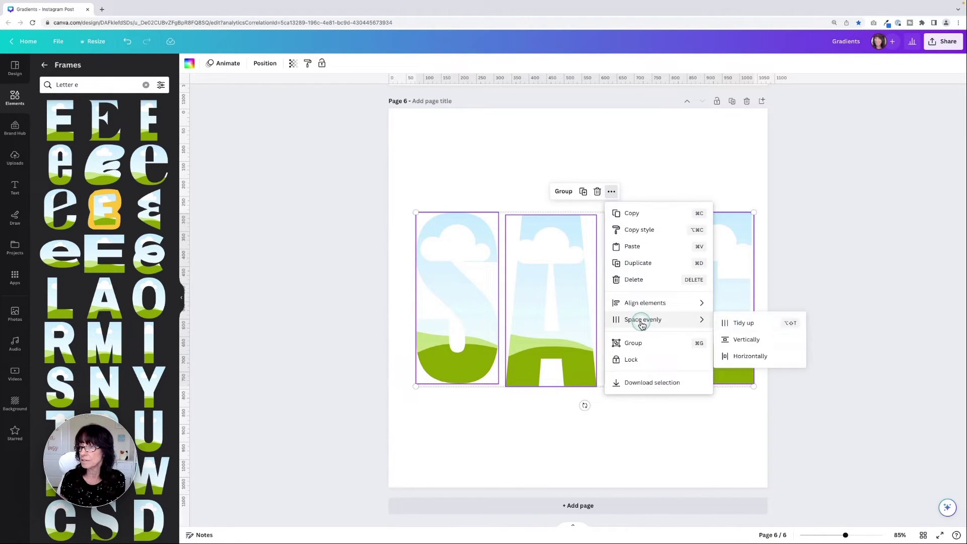
left_click(753, 326)
left_click(665, 427)
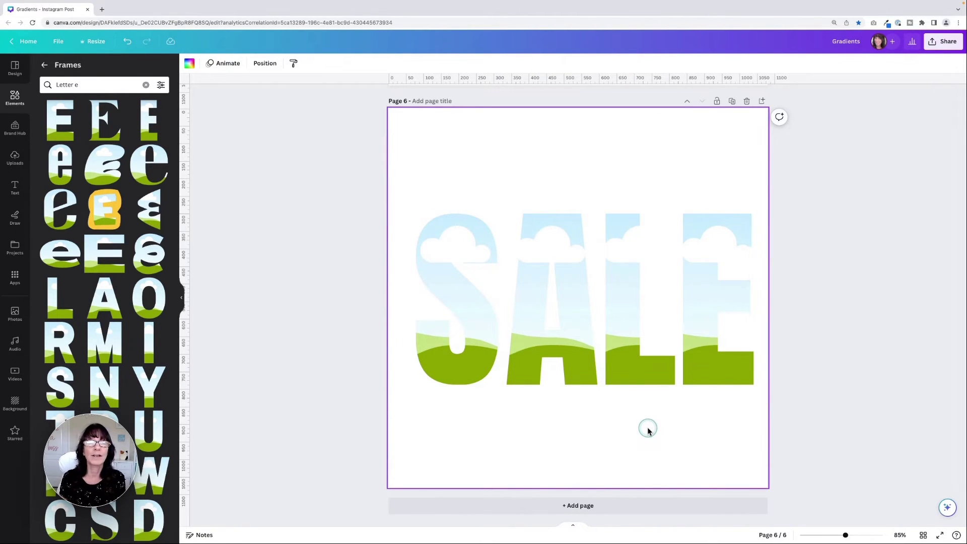
Step: Fill the S frame with the preset purple-to-green gradient and the A frame with the preset teal-to-green gradient
left_click(491, 333)
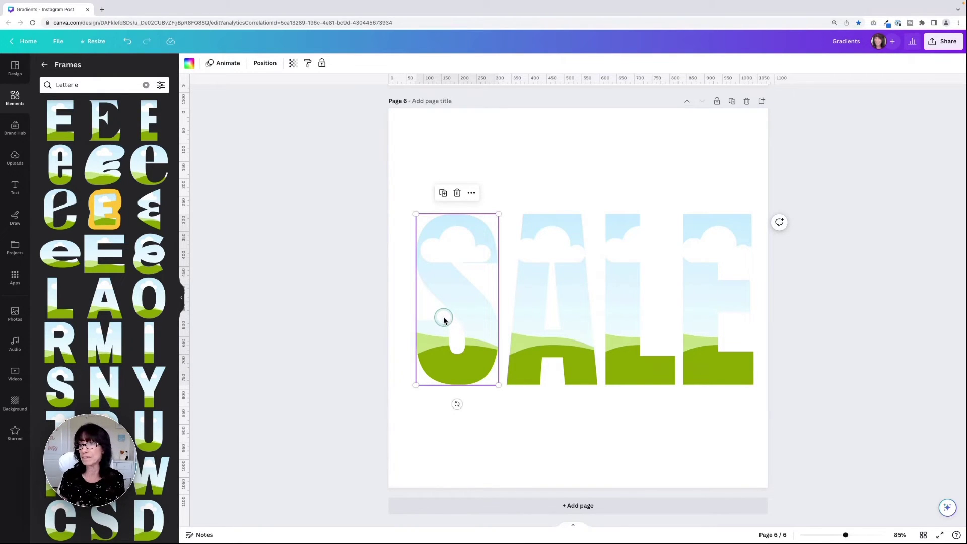
left_click(189, 63)
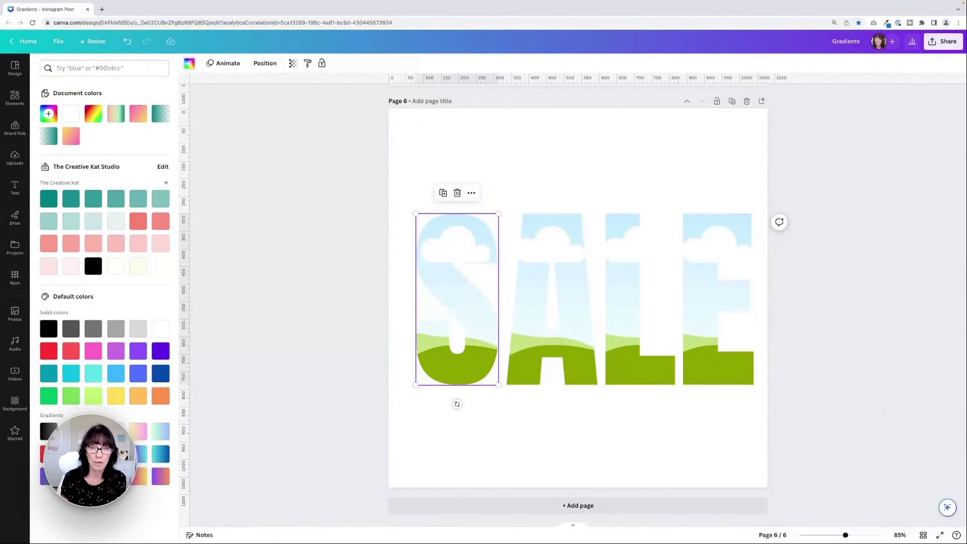
left_click(46, 480)
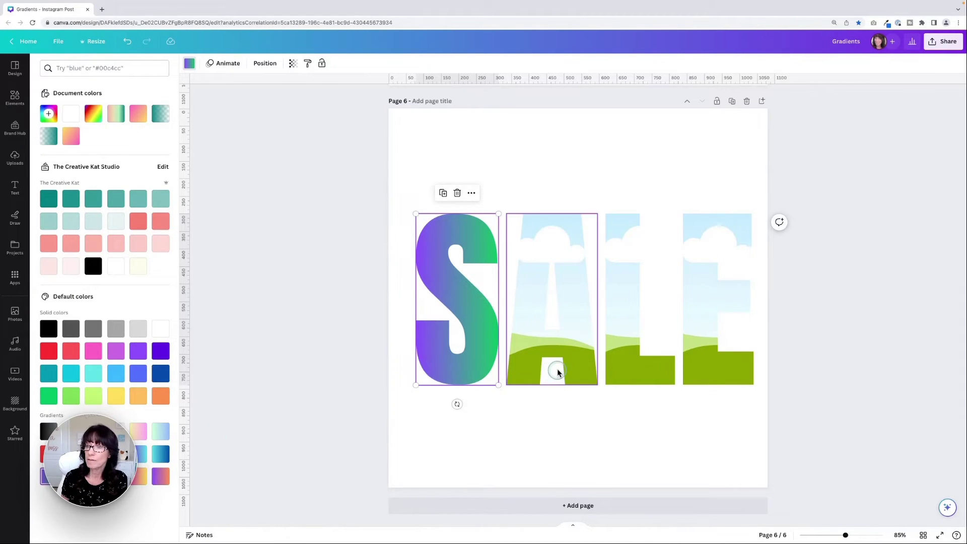
left_click(515, 359)
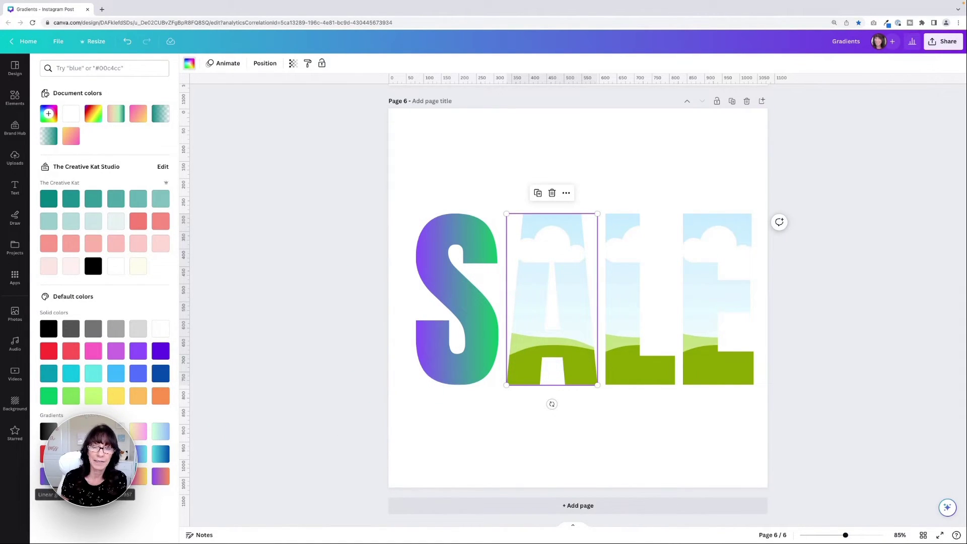
left_click(71, 476)
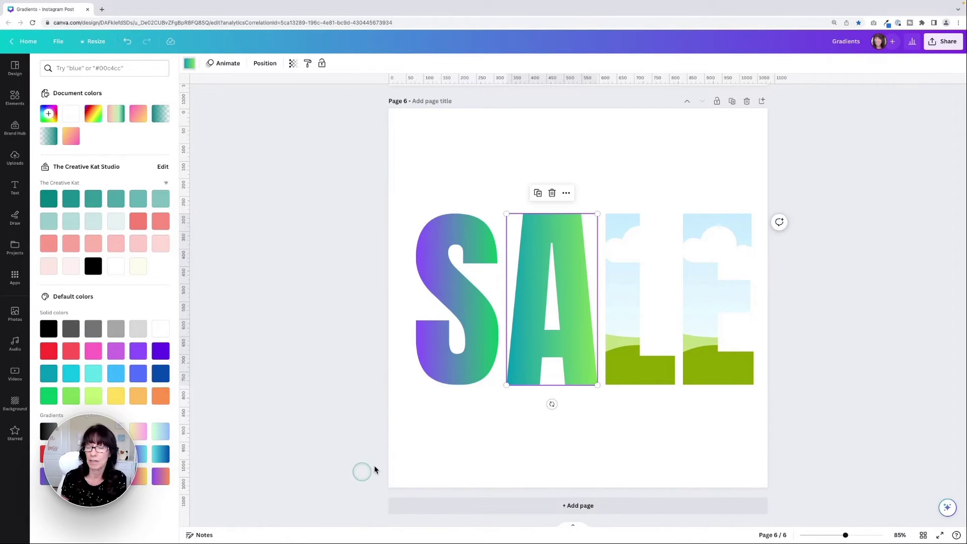
Step: Fill the L frame with the preset turquoise-to-yellow gradient and the E frame with the preset yellow-to-orange gradient
left_click(623, 360)
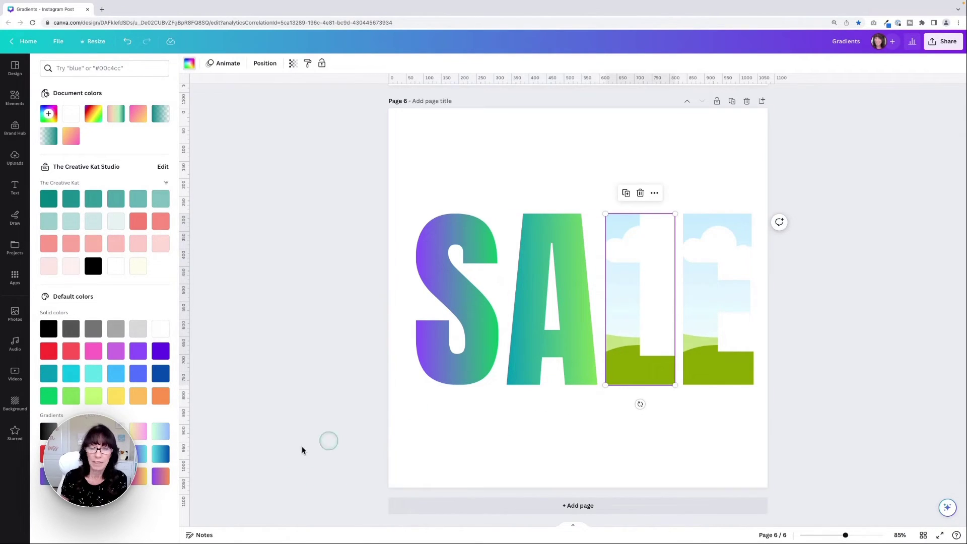
left_click(138, 476)
left_click(743, 377)
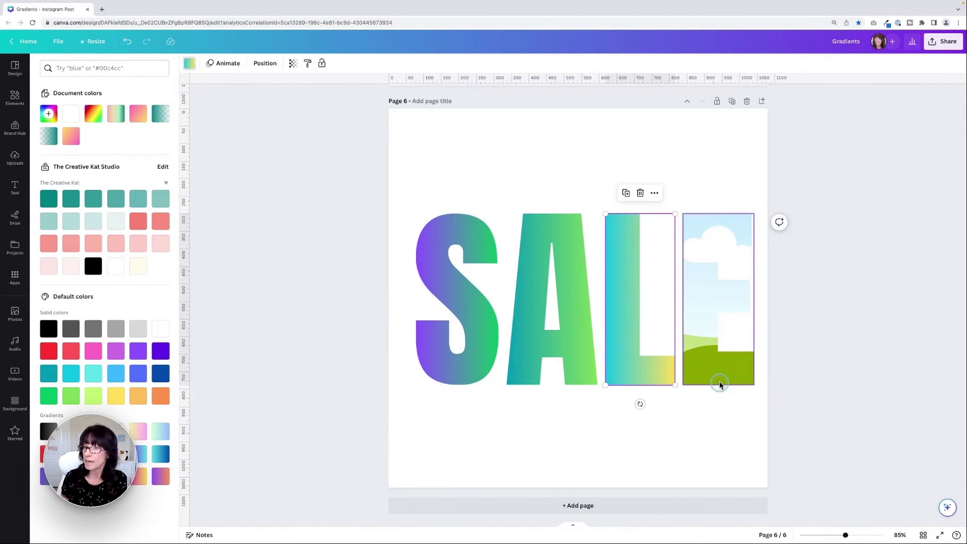
left_click(138, 476)
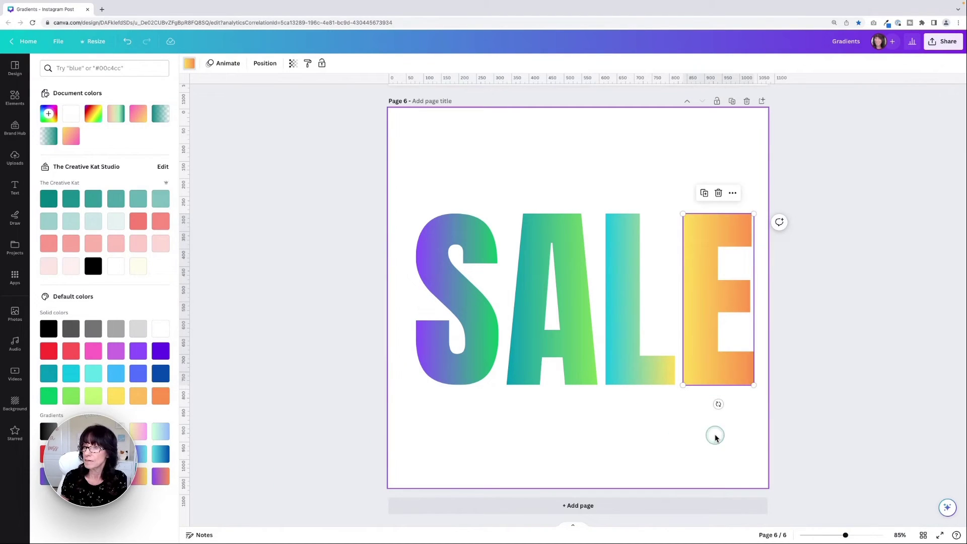
left_click(715, 436)
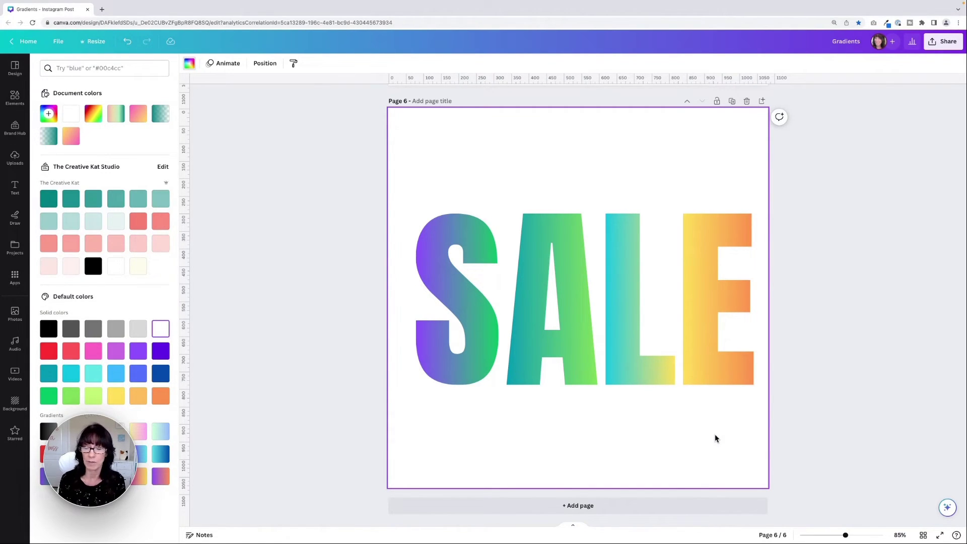
Step: Add a blank seventh page and bring up the full collection of grids
left_click(528, 507)
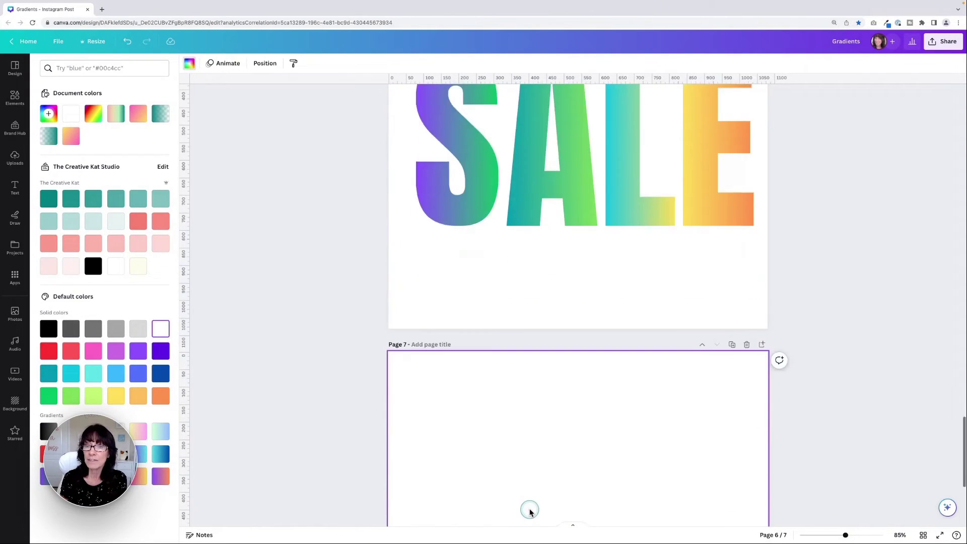
left_click(15, 97)
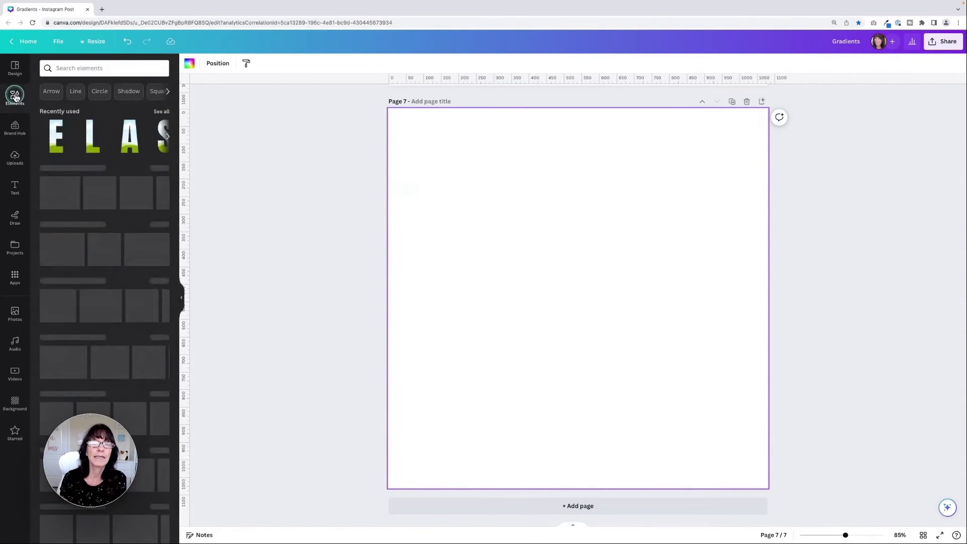
scroll(110, 245, "down", 10)
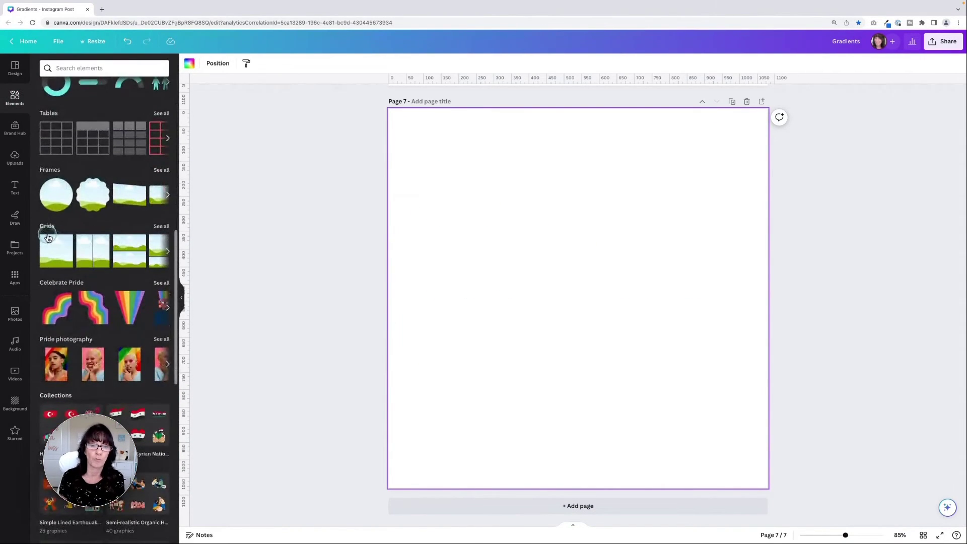
left_click(159, 226)
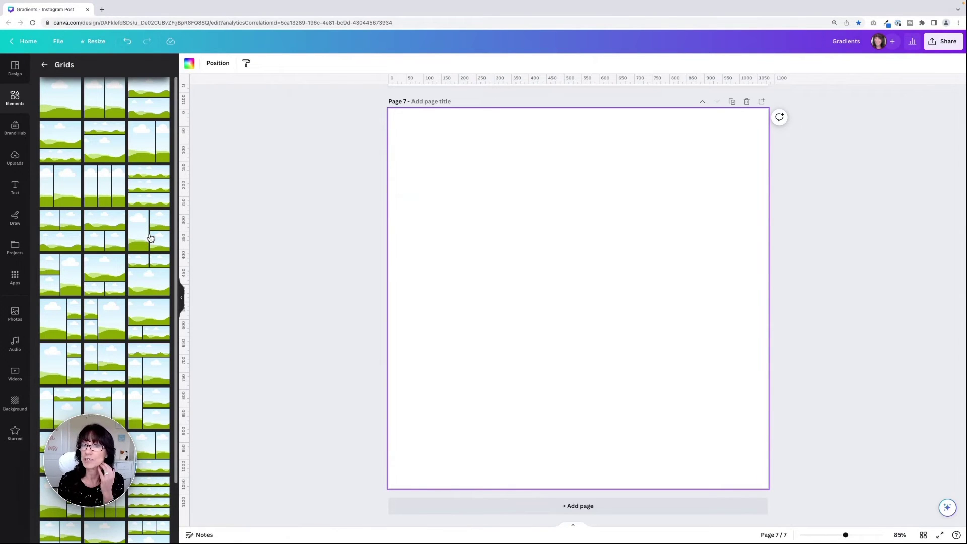
Step: Place the grid with four equal square cells, two by two, on page 7
scroll(150, 238, "down", 15)
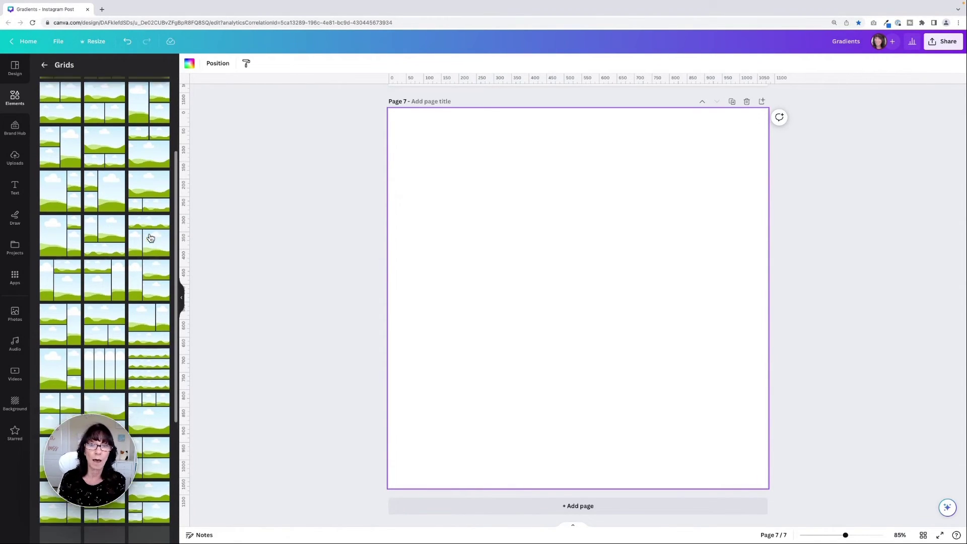
scroll(151, 238, "down", 2)
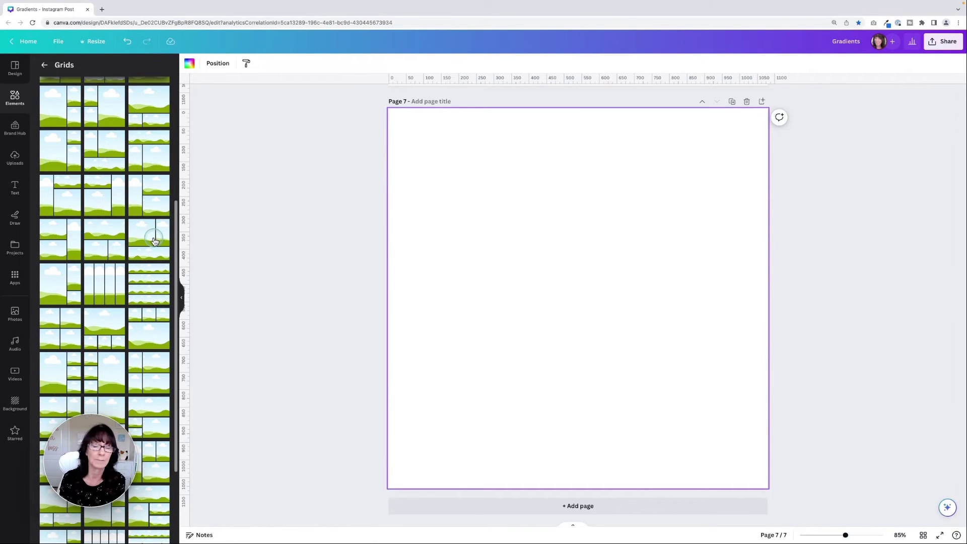
scroll(154, 241, "up", 10)
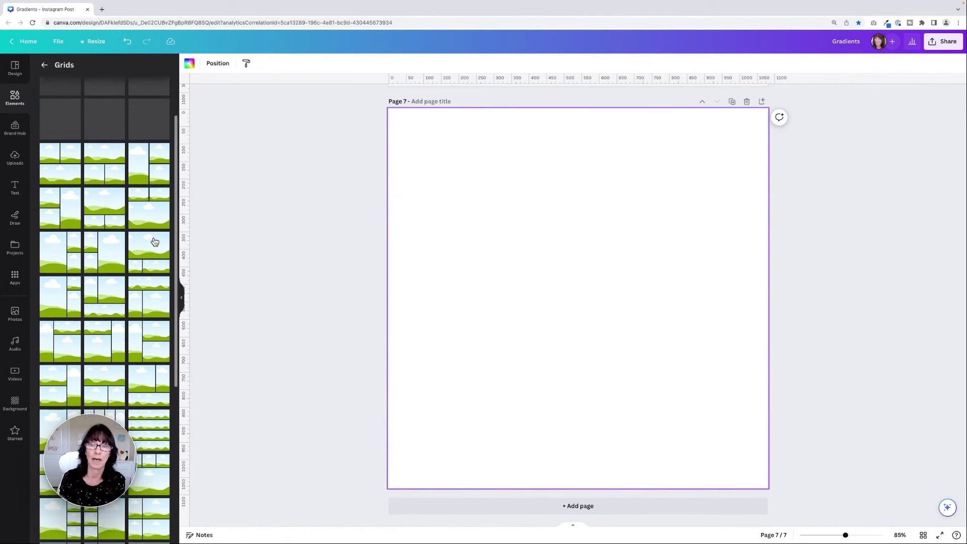
scroll(154, 241, "up", 1)
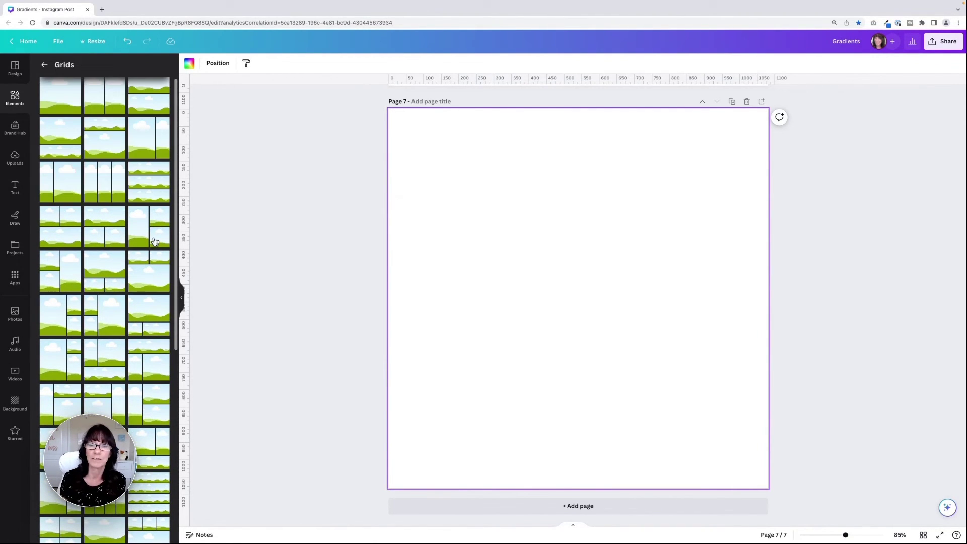
scroll(155, 242, "up", 1)
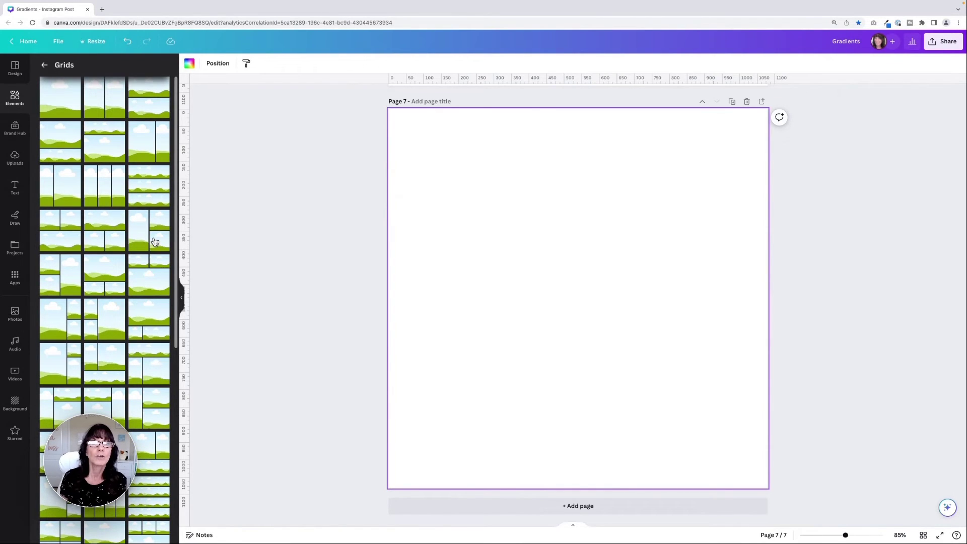
scroll(155, 241, "down", 20)
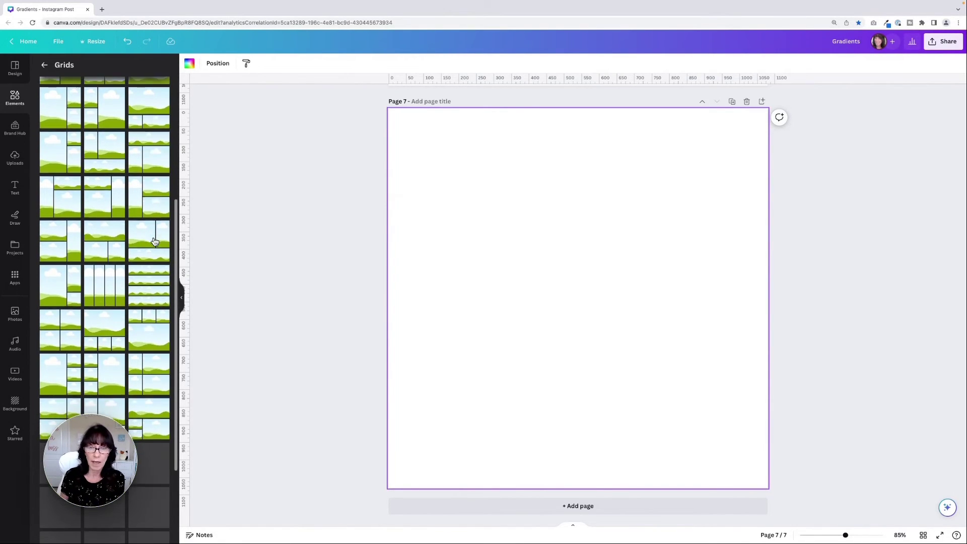
scroll(155, 242, "down", 4)
left_click(70, 232)
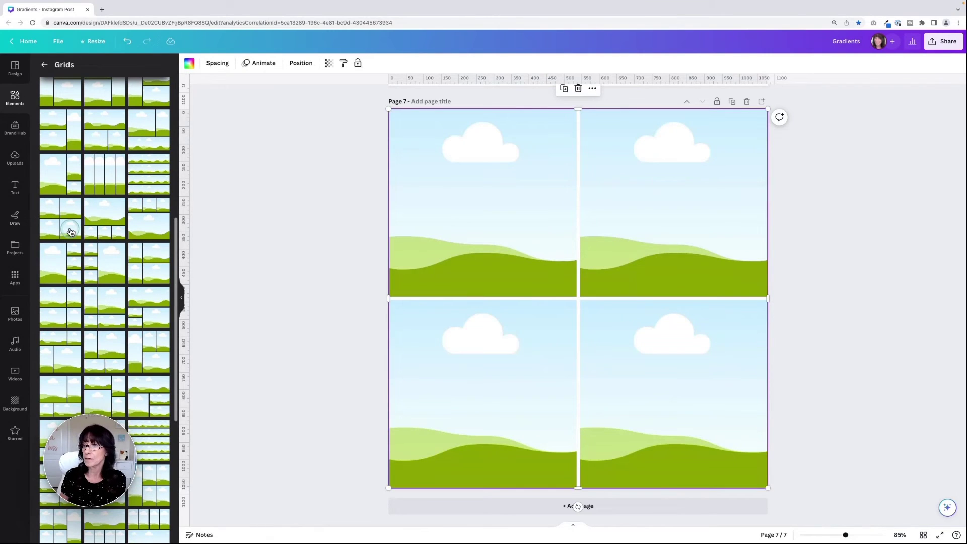
Step: Set the grid spacing to 0 to close the gaps between the four cells
left_click(529, 285)
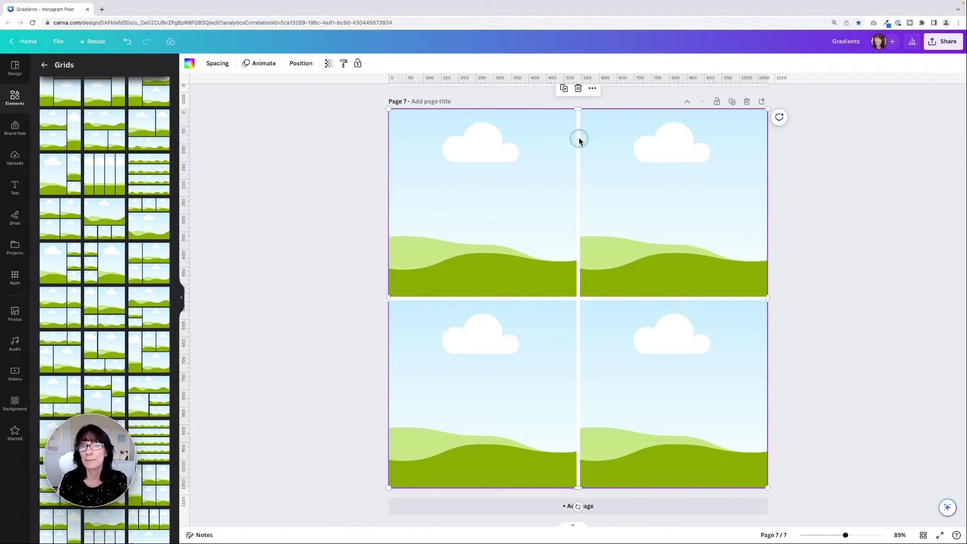
left_click(595, 308)
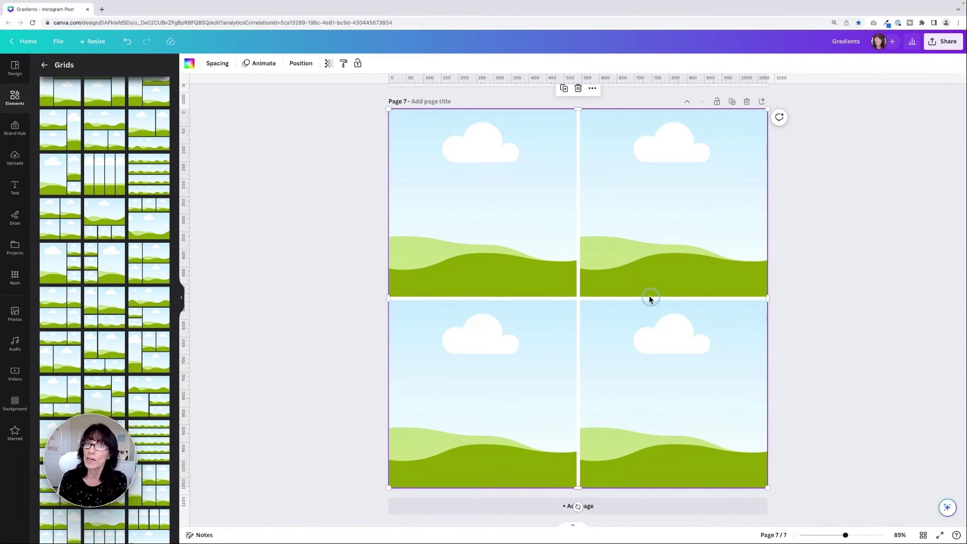
left_click(215, 70)
left_click_drag(218, 100, 200, 98)
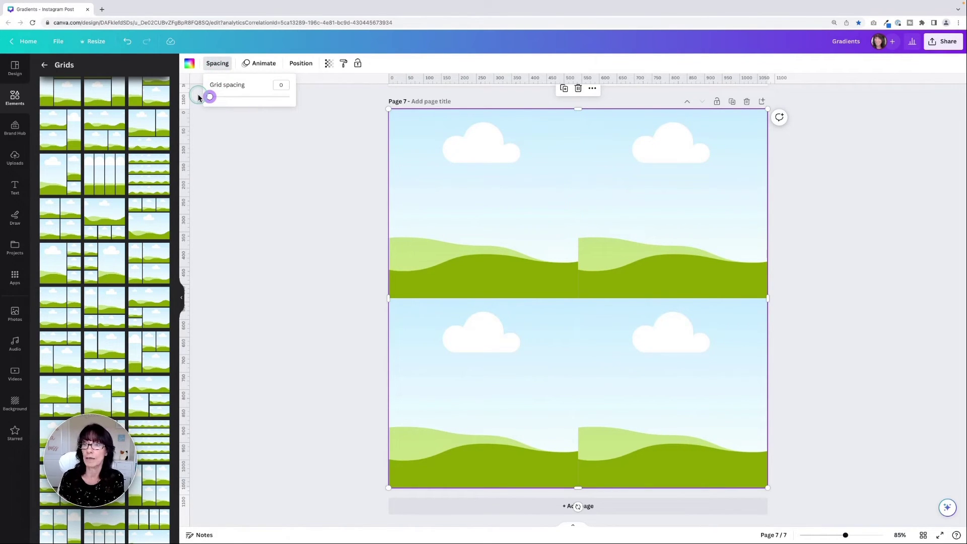
left_click(449, 227)
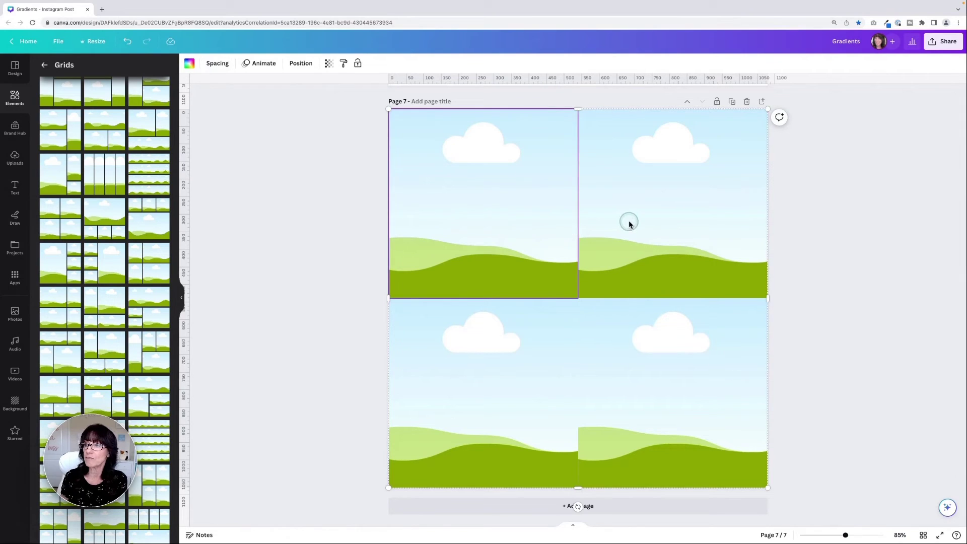
left_click(511, 367)
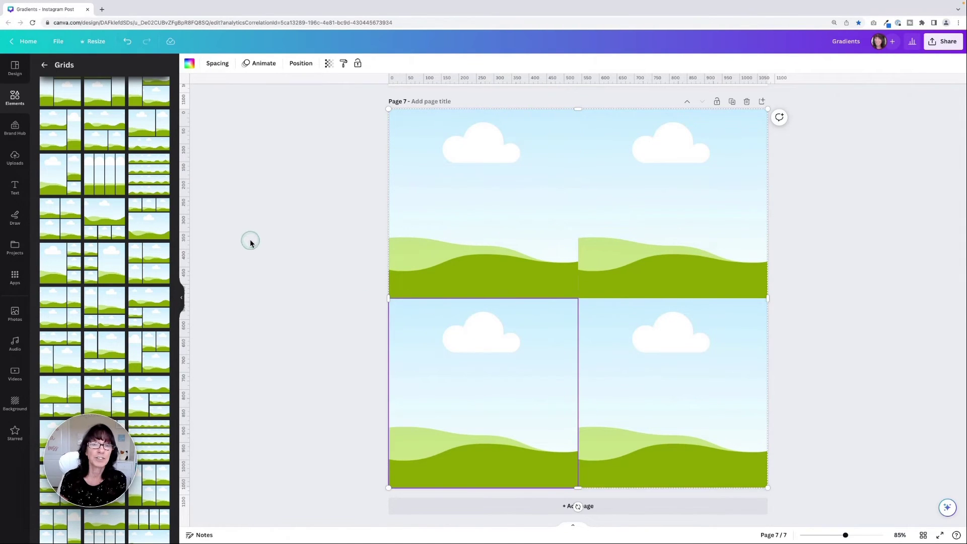
left_click(251, 241)
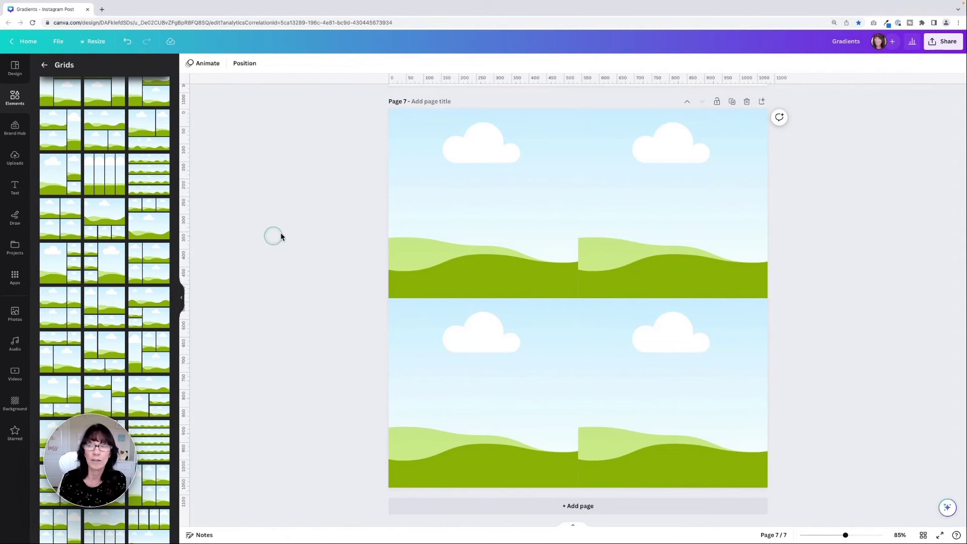
Step: Fill all four grid cells with the preset pink-to-yellow gradient
left_click(470, 203)
left_click(189, 63)
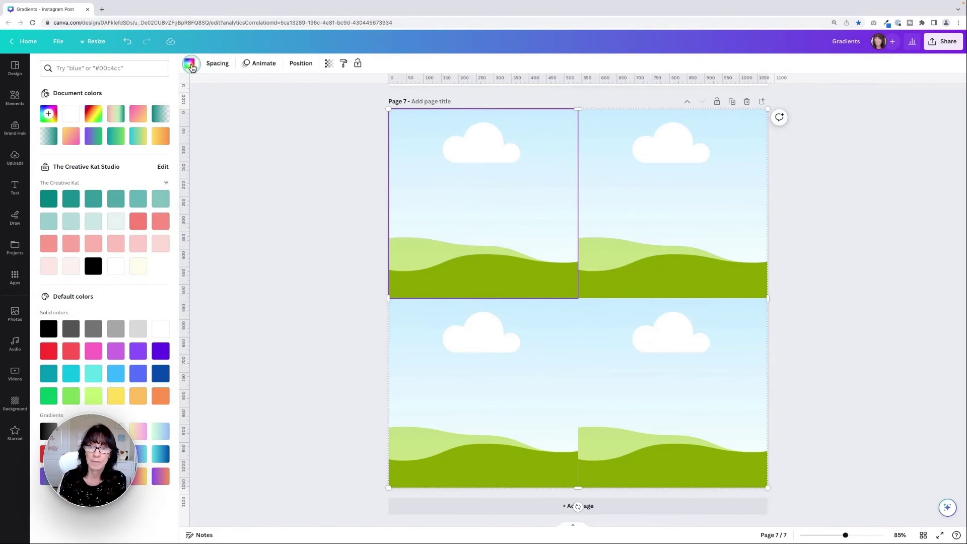
left_click(136, 477)
left_click(662, 196)
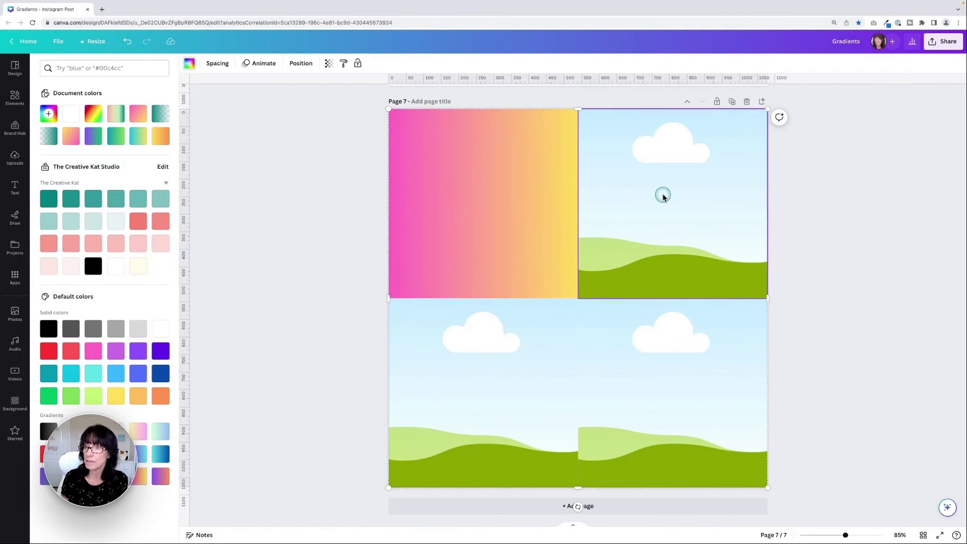
left_click(142, 480)
left_click(425, 422)
left_click(137, 479)
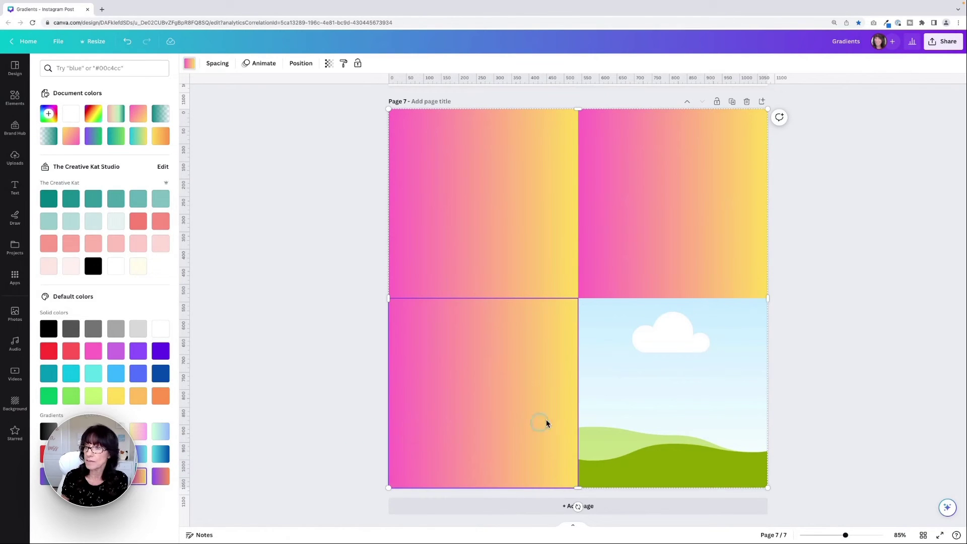
left_click(628, 409)
left_click(137, 478)
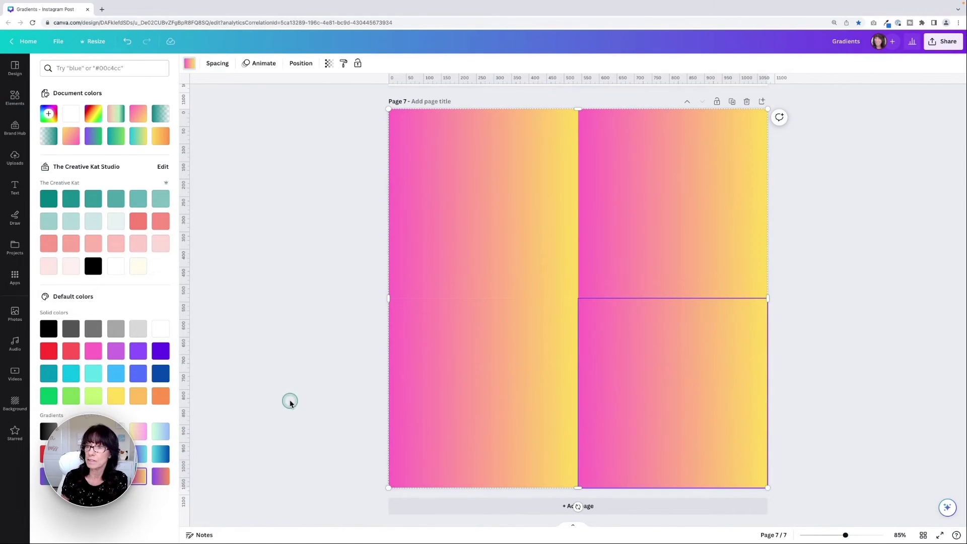
Step: Change the gradient style of the two upper grid cells to diagonal, with pink at the top-left corner
left_click(436, 179)
left_click(194, 62)
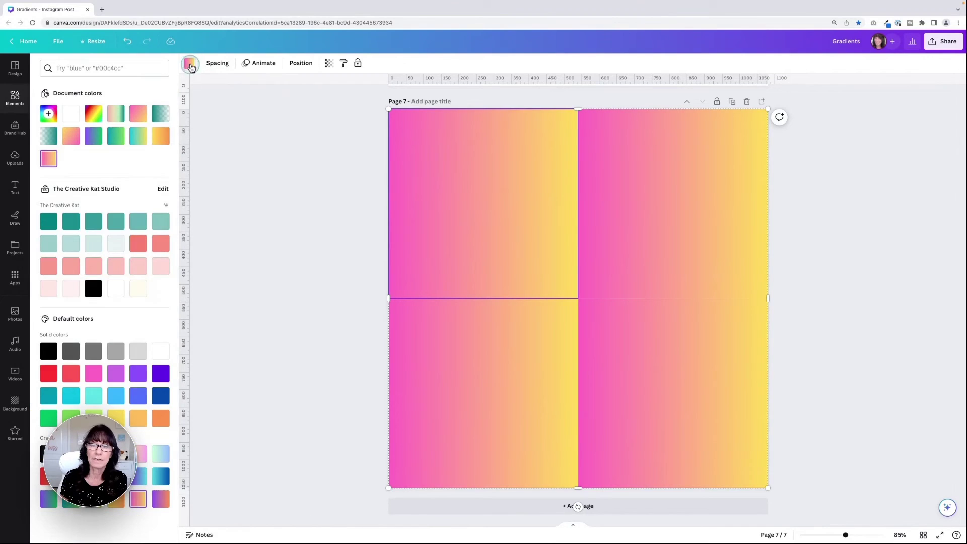
left_click(51, 159)
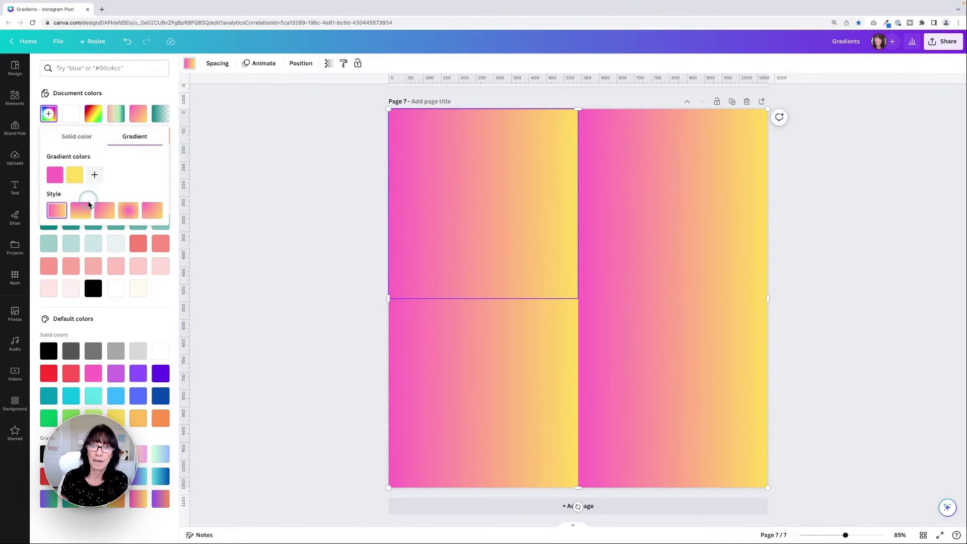
left_click(101, 210)
left_click(582, 217)
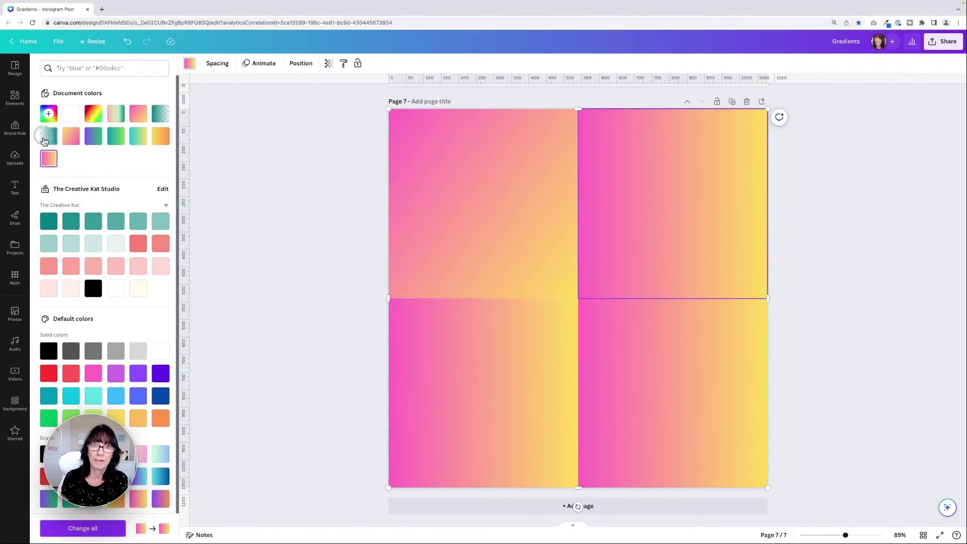
left_click(49, 159)
left_click(106, 212)
Step: Change the gradient style of the two lower grid cells to the same diagonal direction
left_click(451, 358)
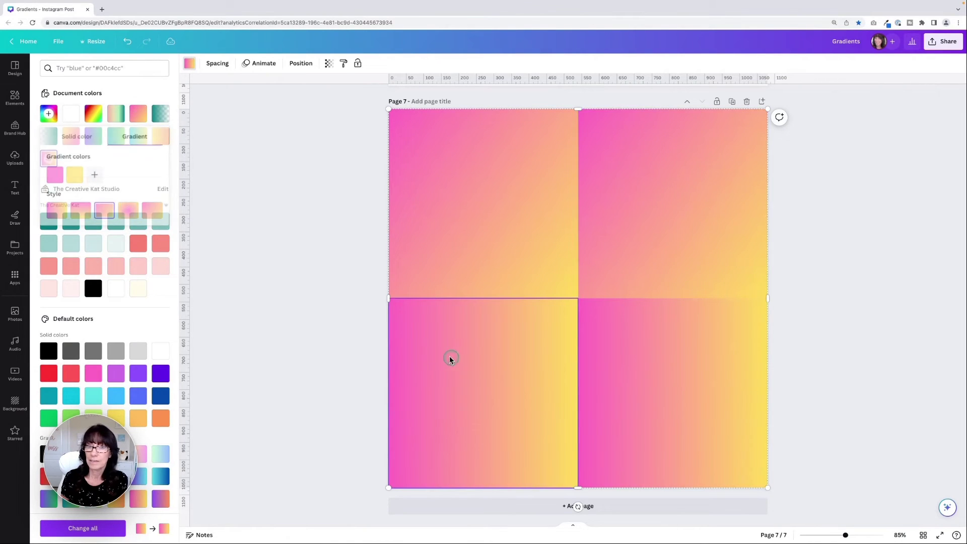
left_click(48, 159)
left_click(108, 214)
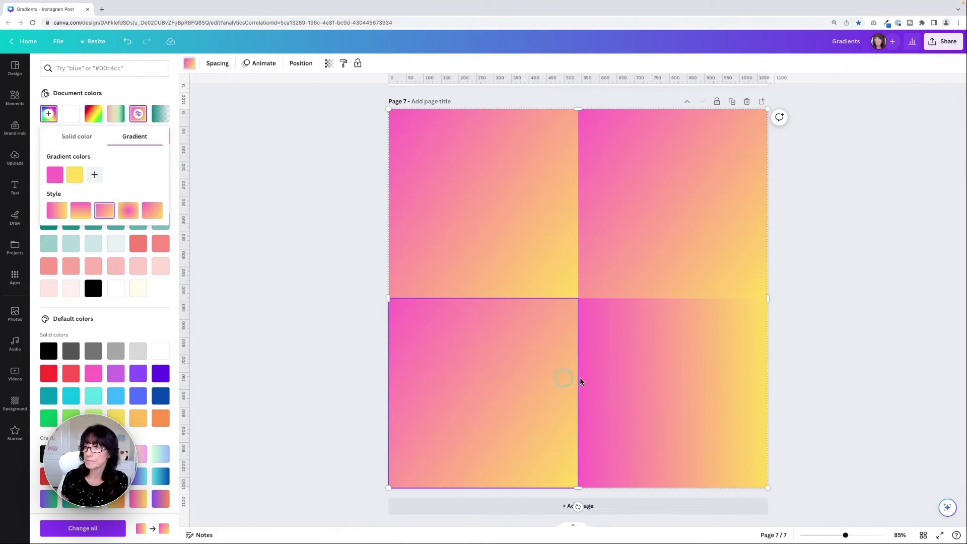
left_click(650, 382)
left_click(48, 159)
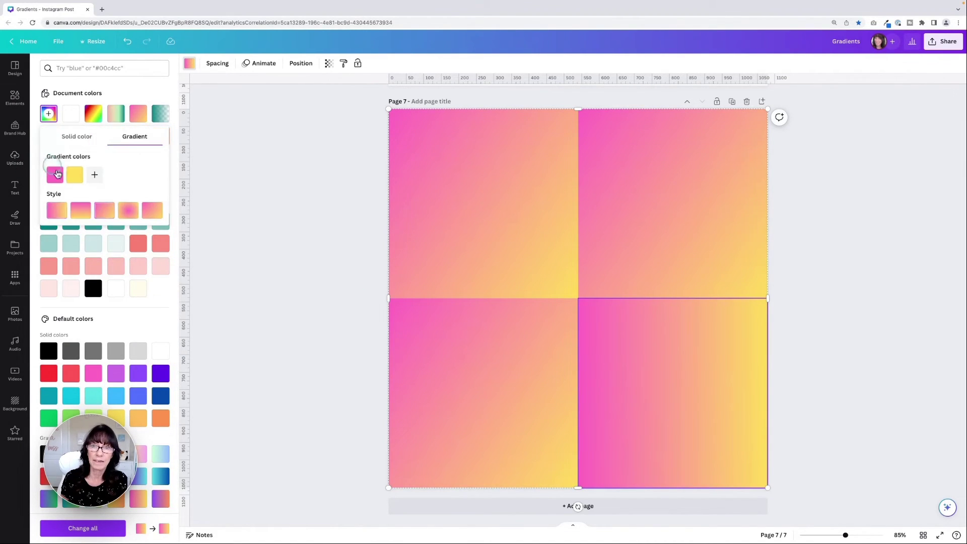
left_click(105, 210)
left_click(246, 215)
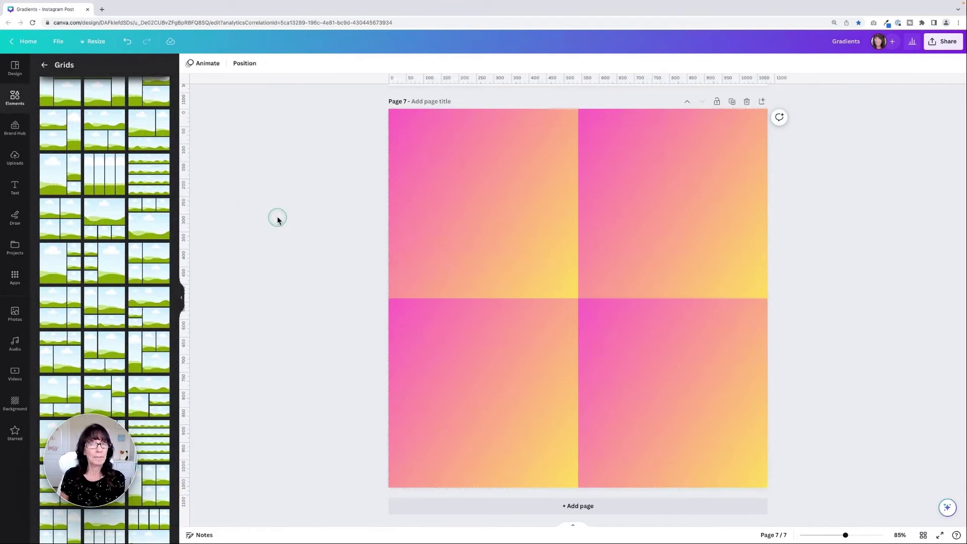
Step: Swap the gradient colours of the lower-right grid cell so that yellow comes before pink
left_click(660, 381)
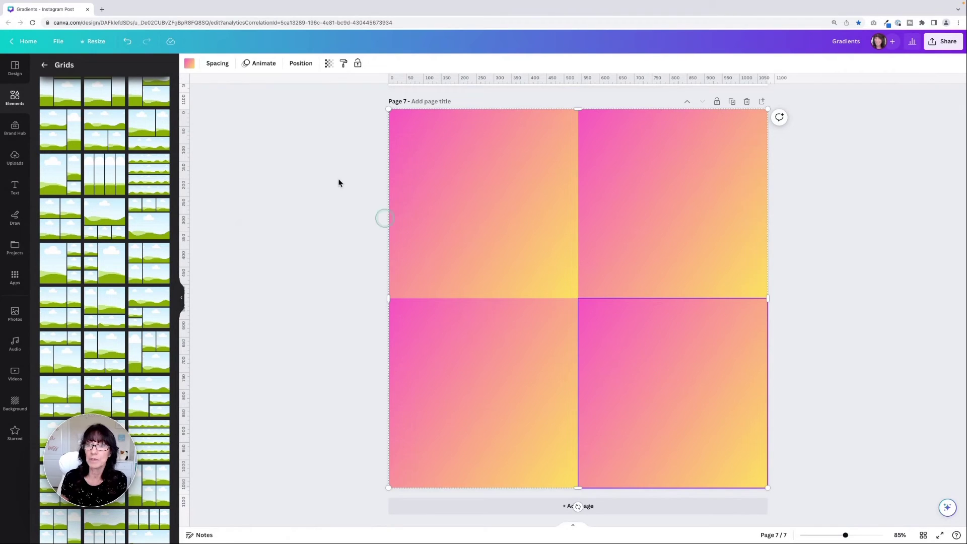
left_click(188, 63)
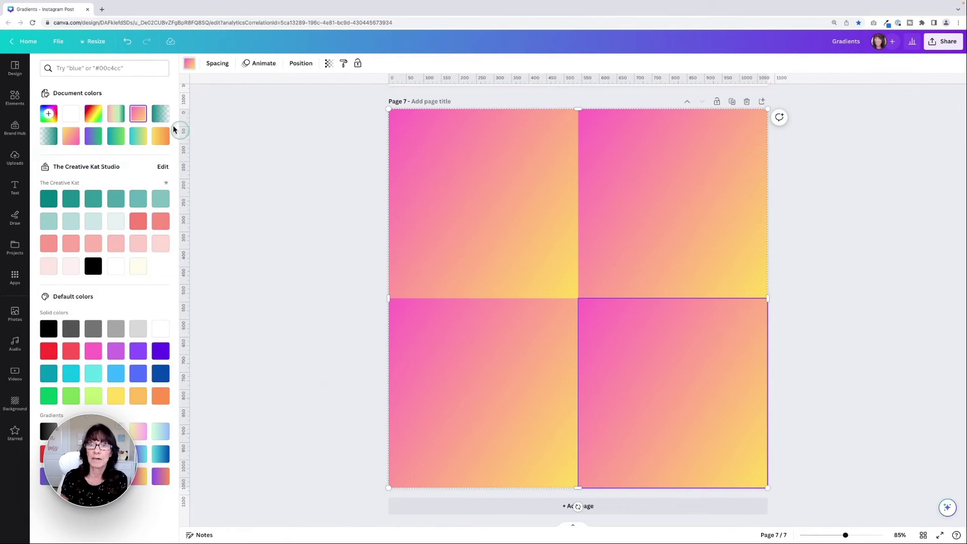
left_click(138, 113)
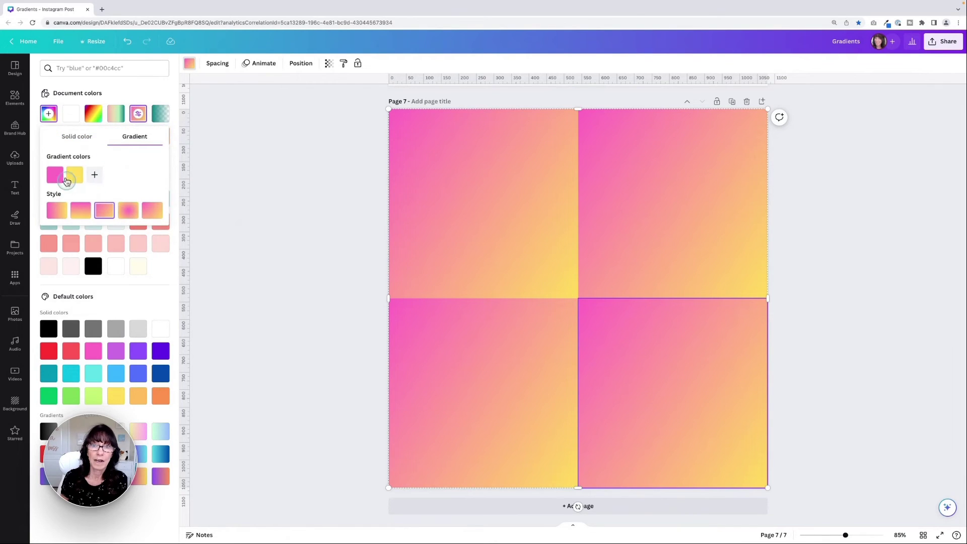
left_click_drag(55, 175, 84, 177)
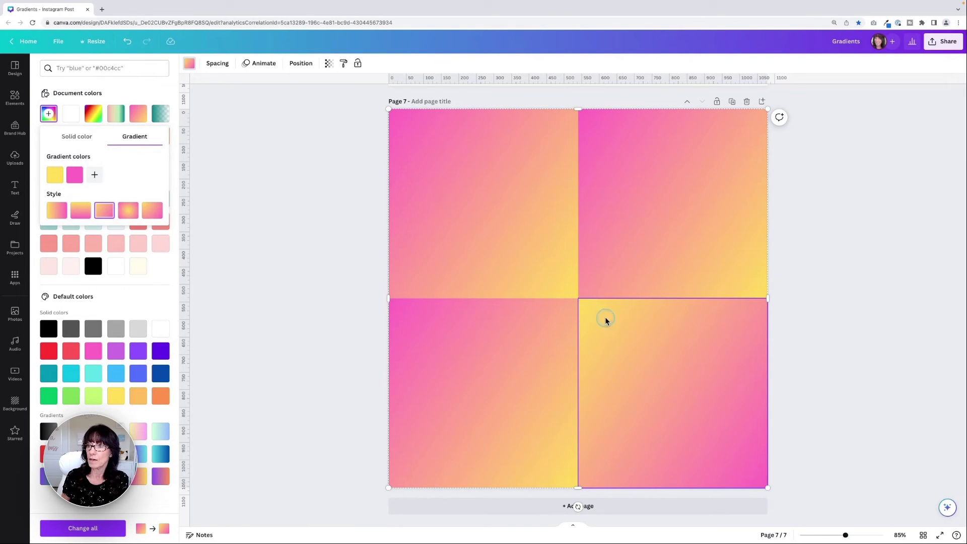
left_click(284, 259)
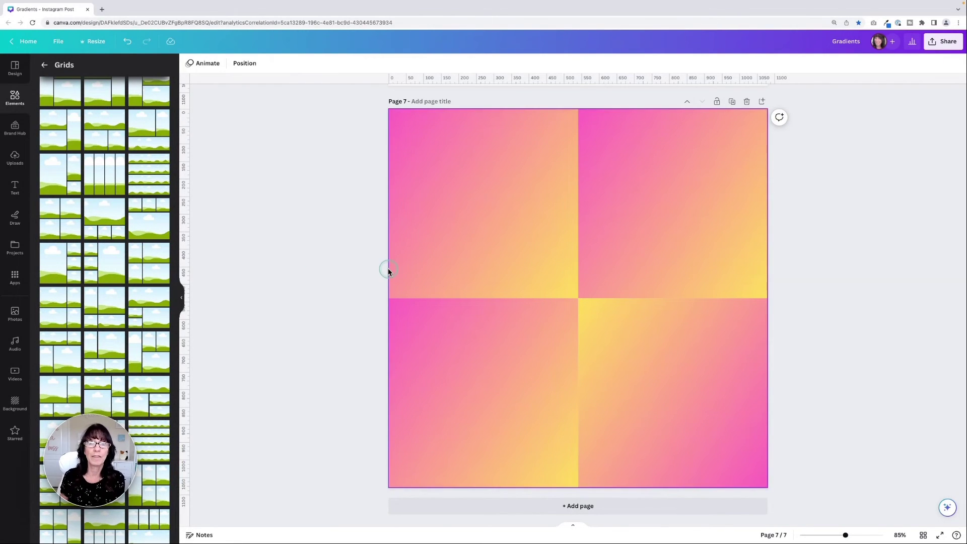
Step: Add a new page with a single-cell grid, and shrink the grid to a strip about 50 px high along the page's top edge
left_click(524, 505)
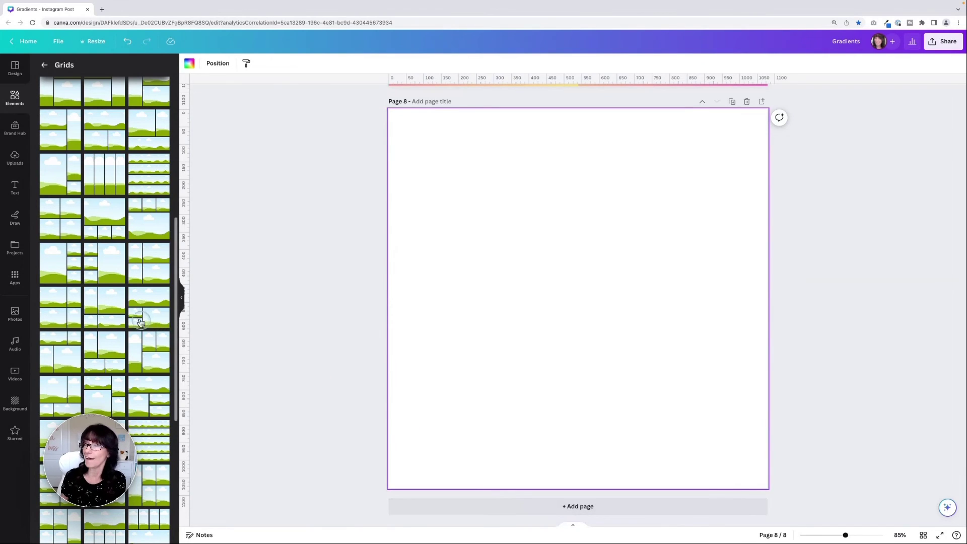
scroll(119, 317, "up", 5)
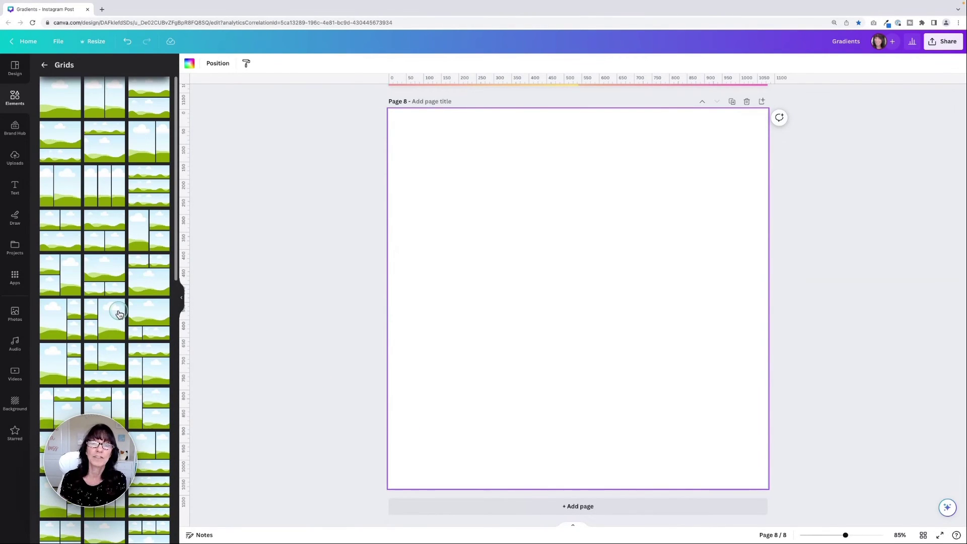
left_click(60, 99)
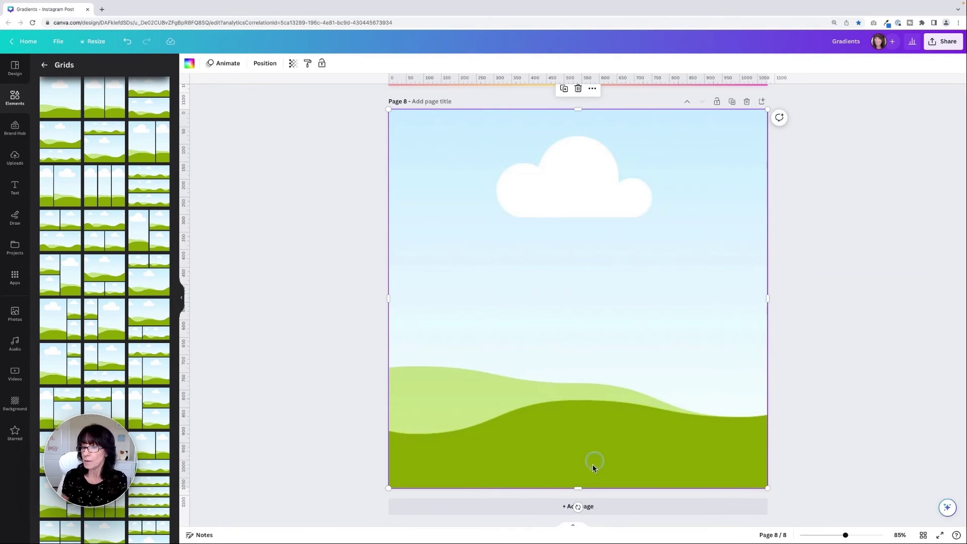
left_click_drag(580, 487, 567, 127)
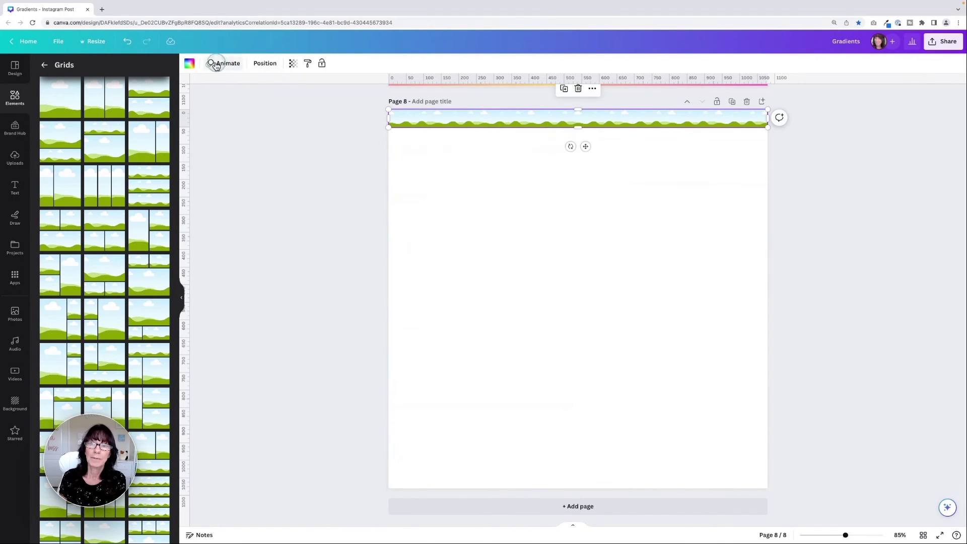
Step: Fill the top strip with the six-colour rainbow gradient from the document colours and set its style to linear 90°
left_click(191, 65)
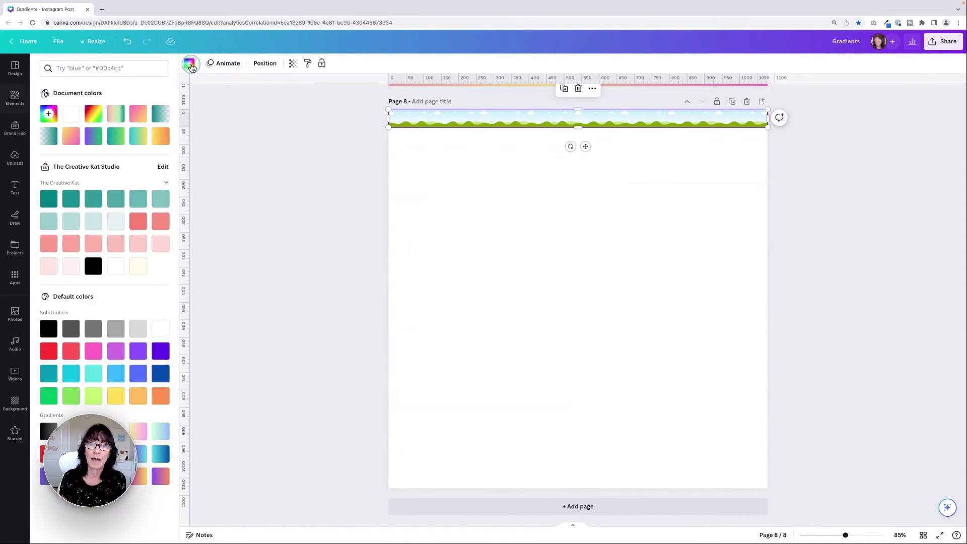
left_click(95, 115)
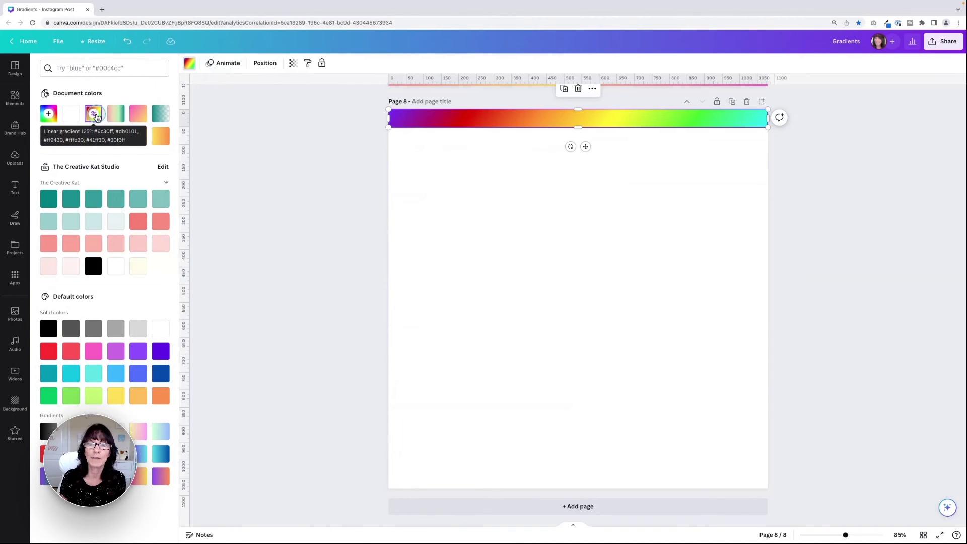
left_click(94, 116)
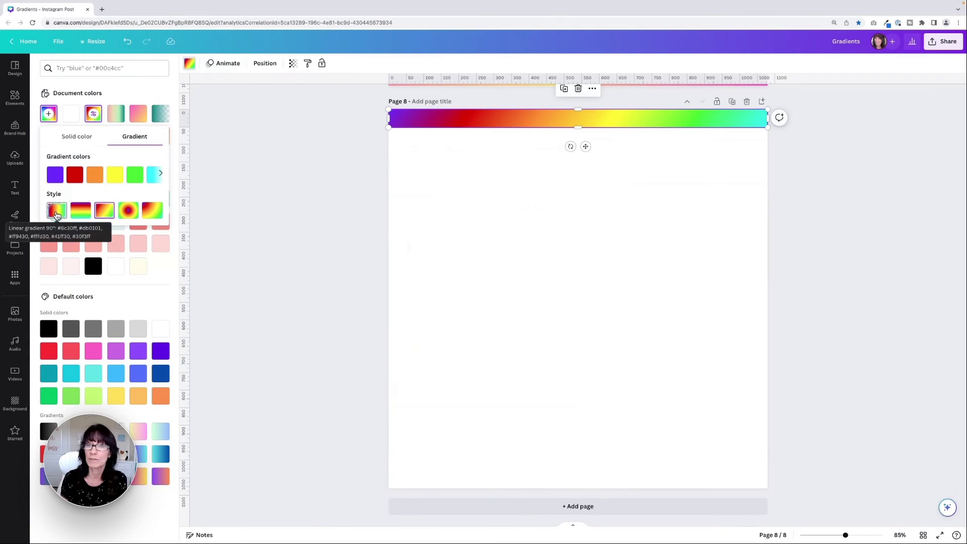
left_click(57, 213)
left_click(613, 208)
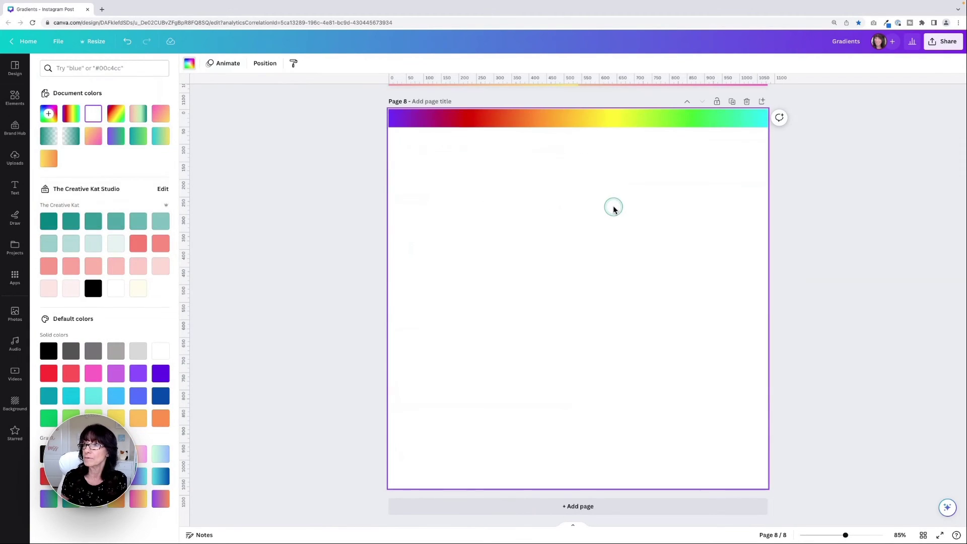
Step: Duplicate the rainbow strip along the page's bottom edge, and place another copy, rotated to vertical, along the right edge
left_click(504, 122)
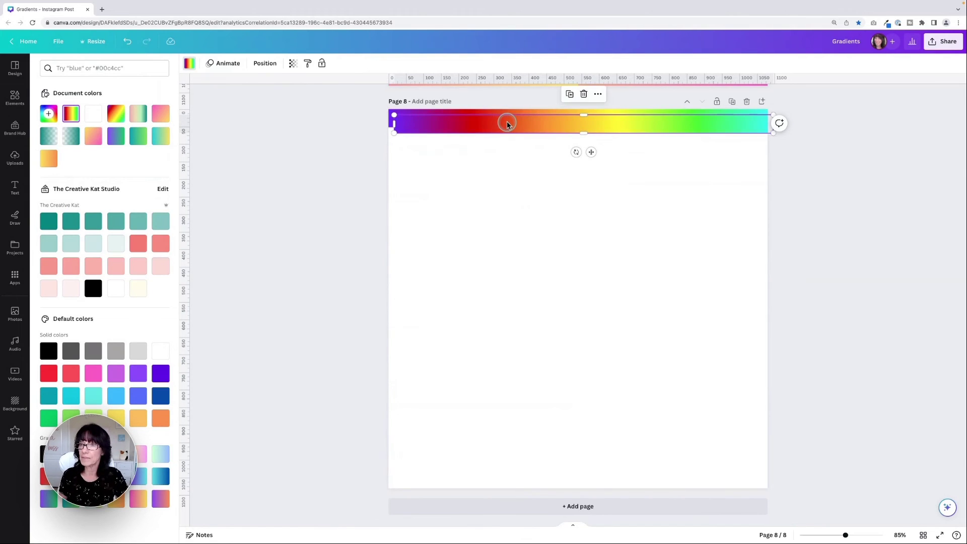
left_click_drag(504, 123, 497, 462)
left_click(514, 122)
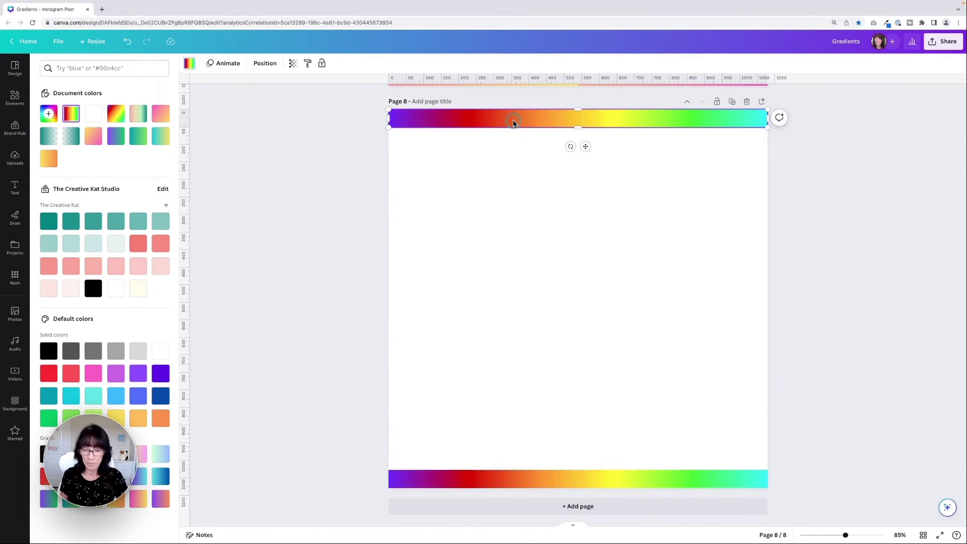
left_click_drag(517, 129, 525, 241)
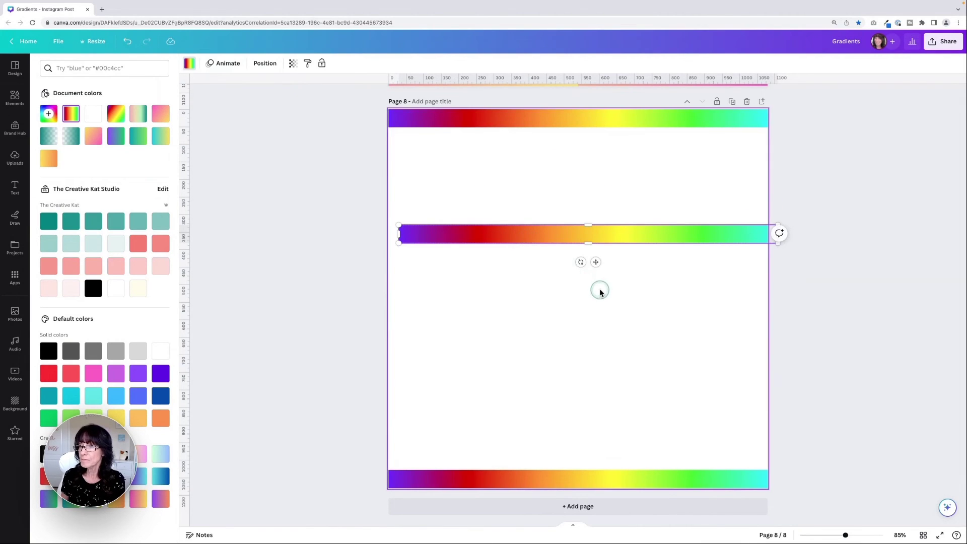
left_click_drag(582, 262, 693, 240)
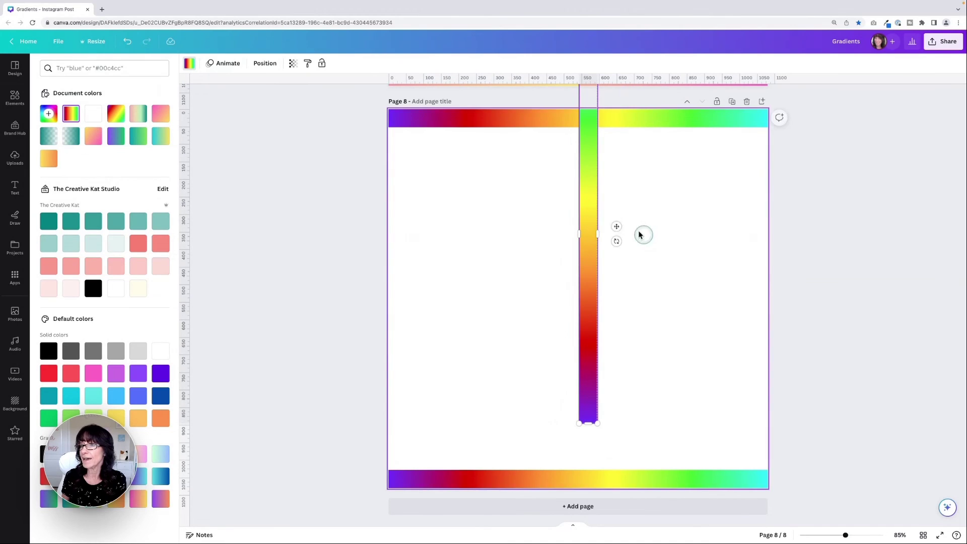
left_click_drag(591, 209, 755, 265)
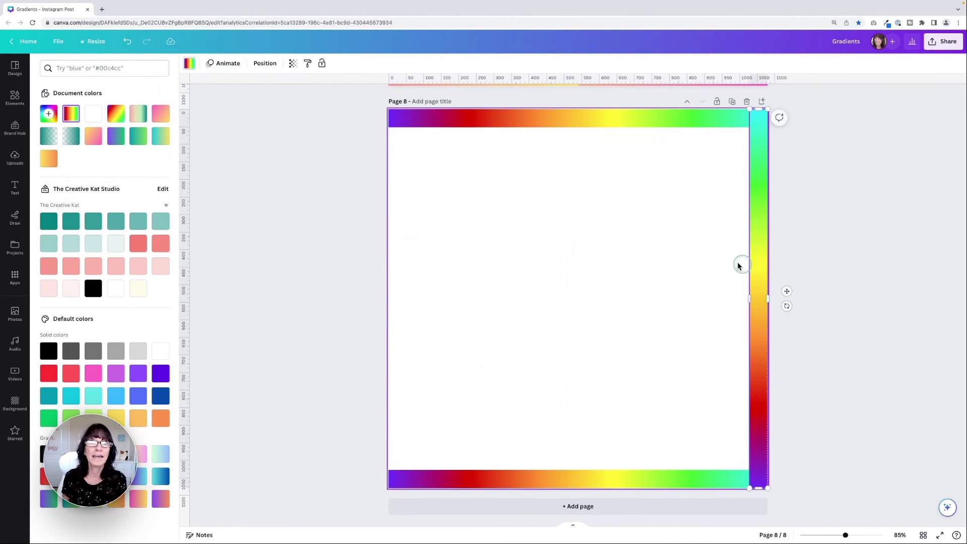
left_click(609, 222)
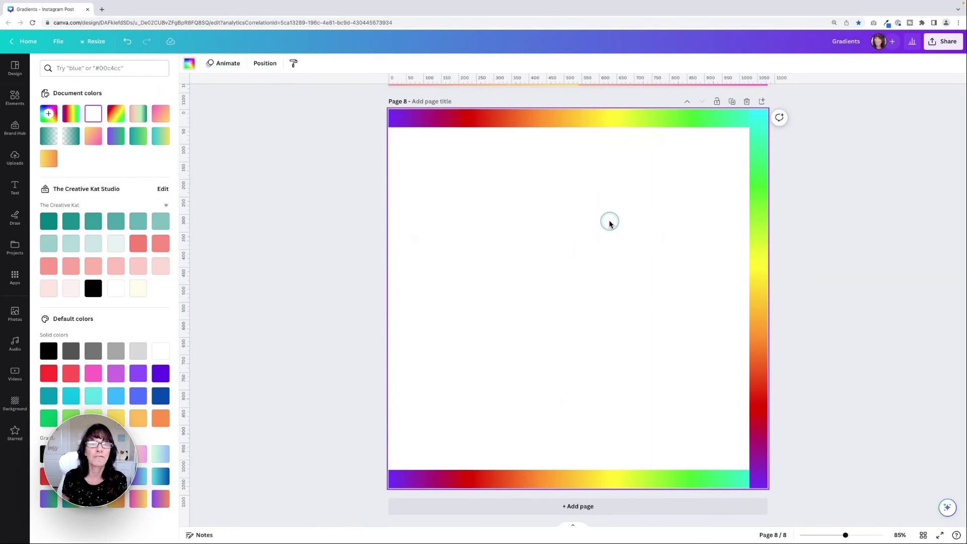
Step: Duplicate the right-edge strip, rotate the copy half a turn with purple uppermost, and place it along the page's left edge
left_click(756, 211)
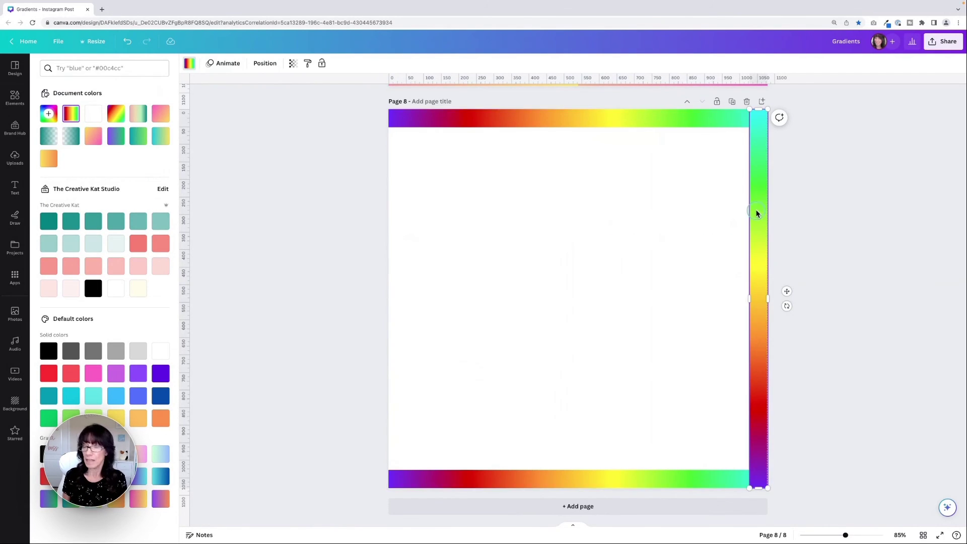
left_click_drag(761, 256, 569, 245)
left_click_drag(597, 304, 399, 264)
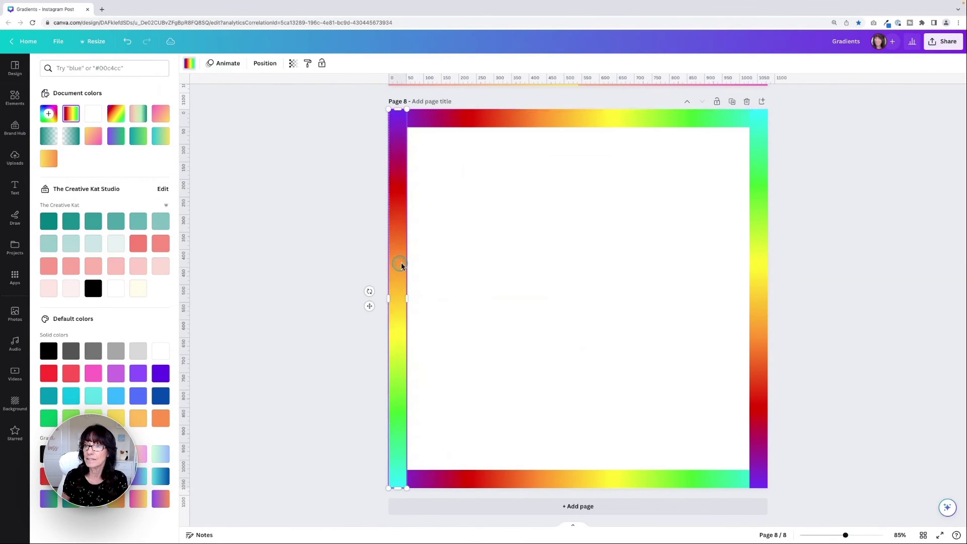
left_click(484, 264)
left_click(300, 241)
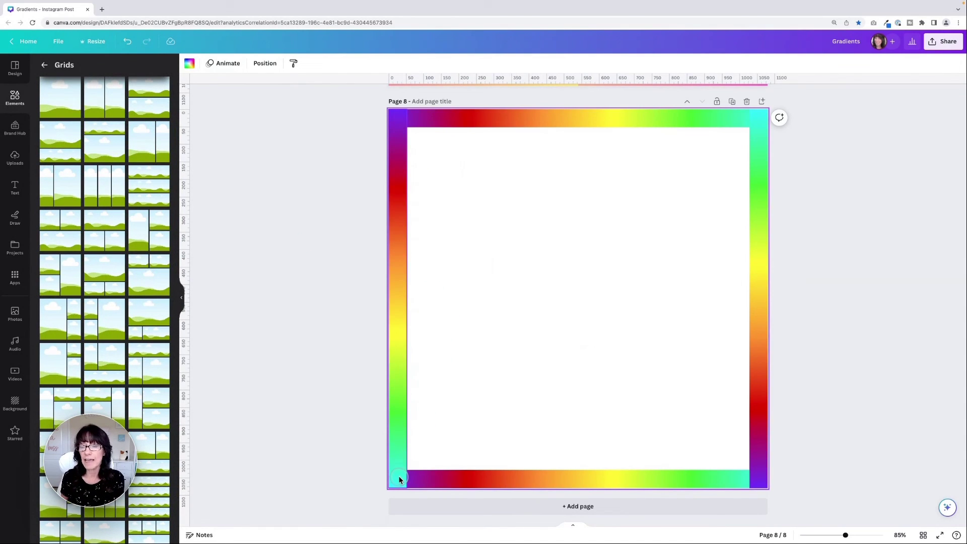
Step: Examine how the gradient colours of adjoining strips meet at the corners of the rainbow border
left_click(413, 480)
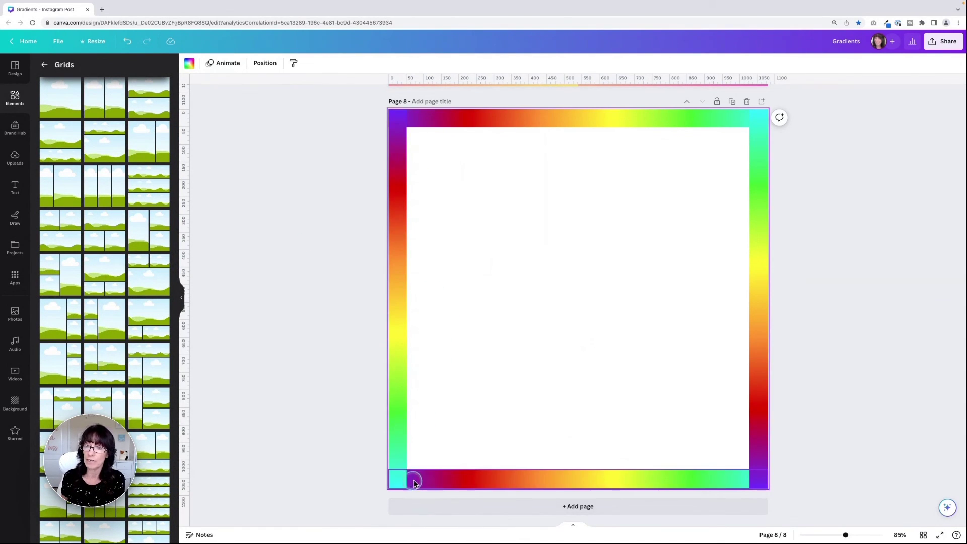
left_click(400, 153)
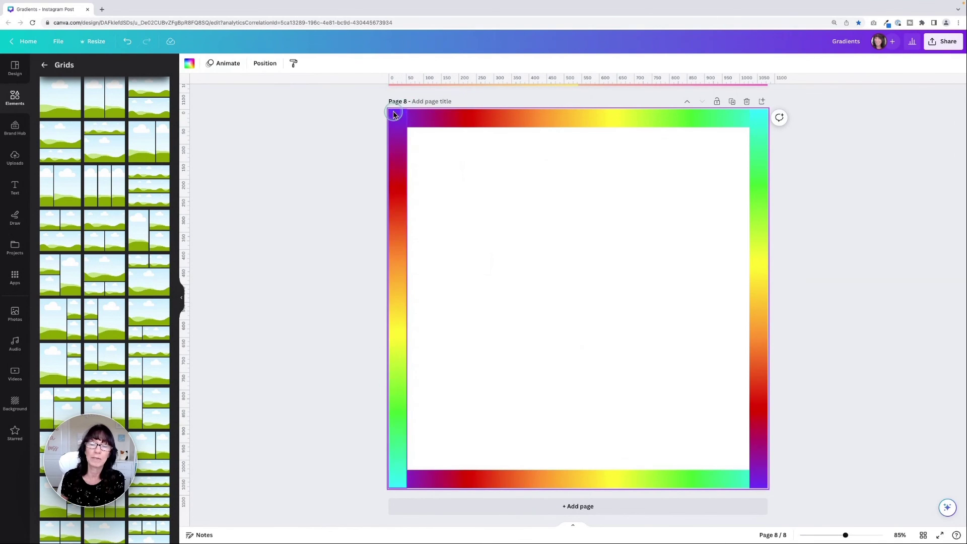
left_click(379, 238)
left_click(393, 469)
left_click(416, 477)
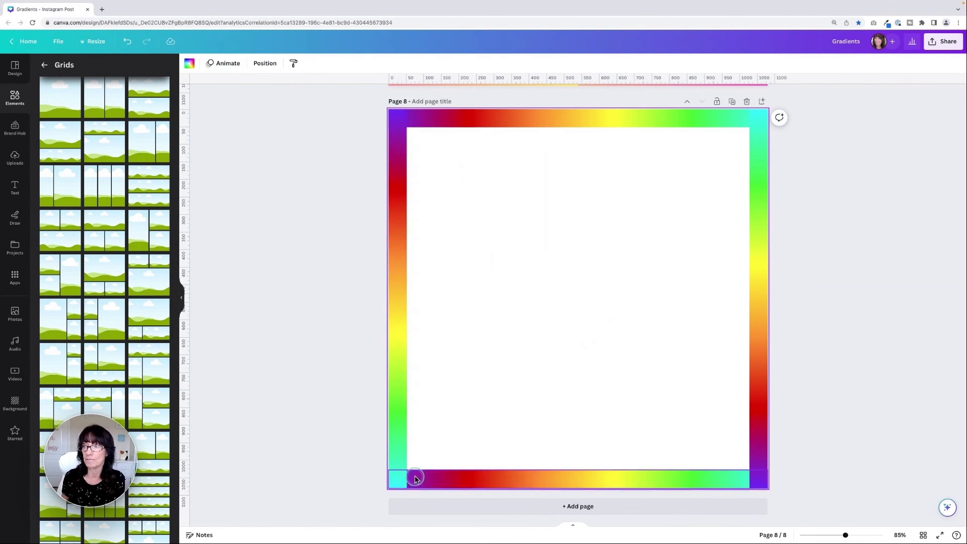
left_click(808, 150)
left_click(685, 114)
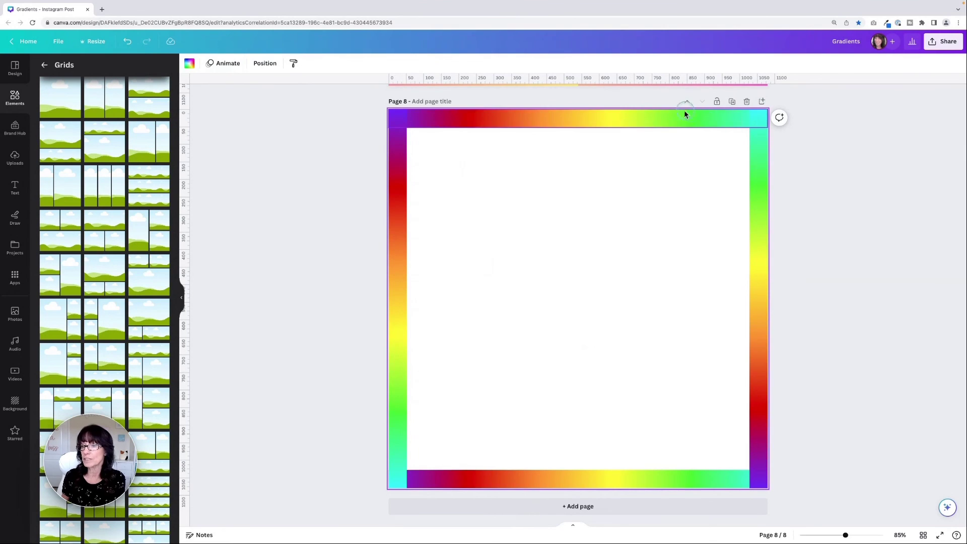
left_click(700, 284)
left_click(562, 405)
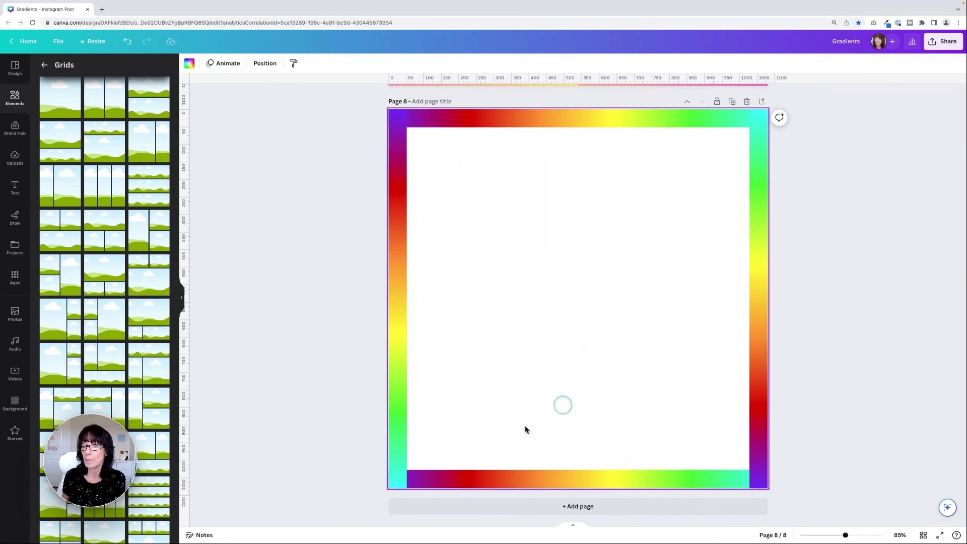
Step: Rotate the bottom strip half a turn so its cyan end meets the left strip and its purple end meets the right one
left_click(507, 477)
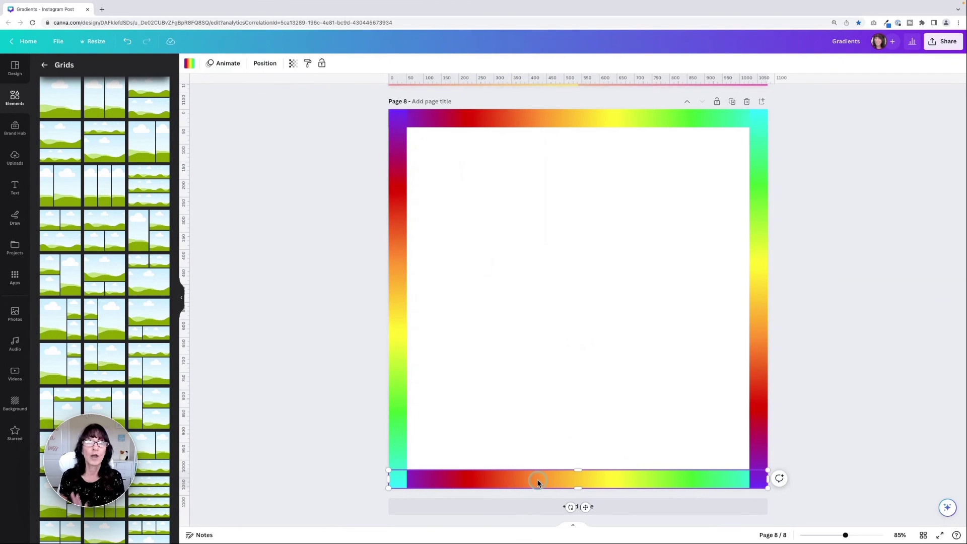
left_click(190, 66)
left_click(48, 155)
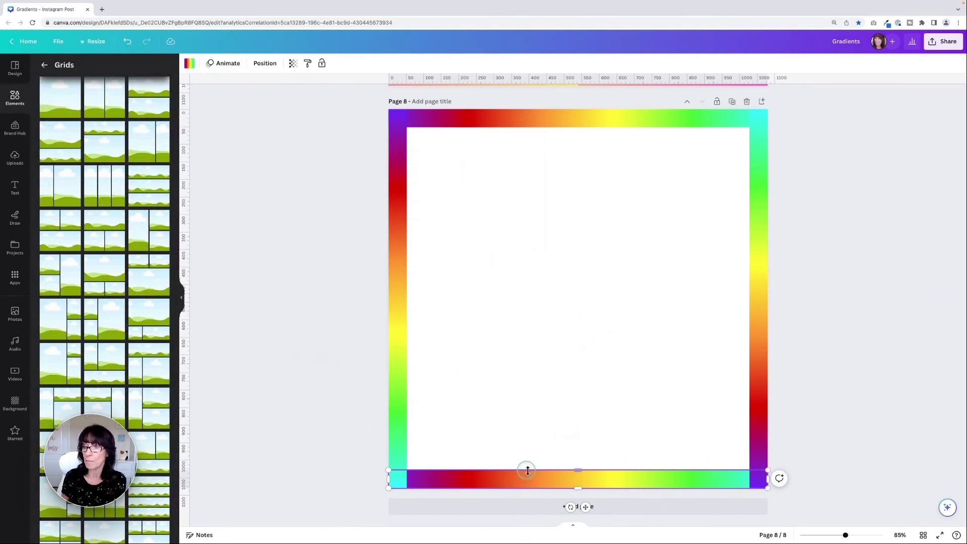
left_click(568, 506)
left_click_drag(568, 506, 584, 446)
left_click(587, 429)
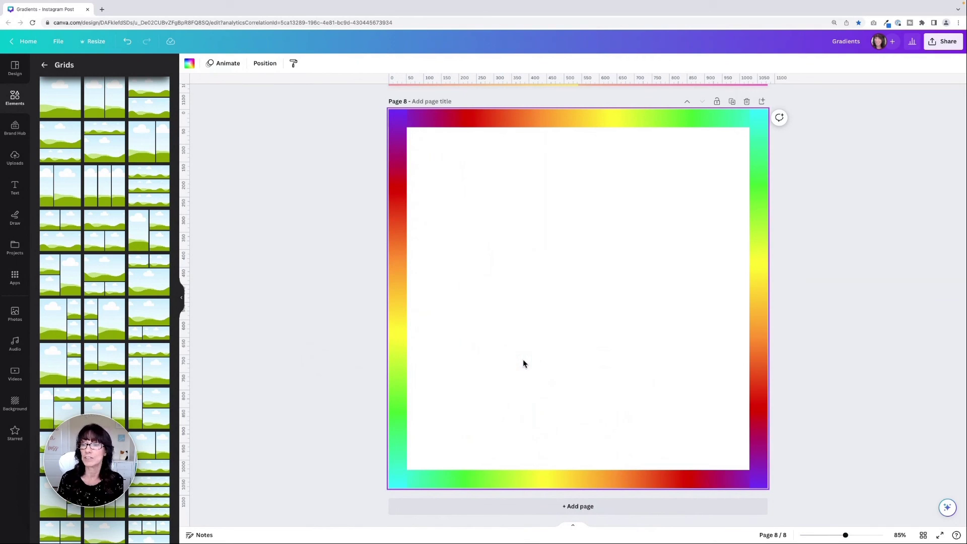
left_click(510, 314)
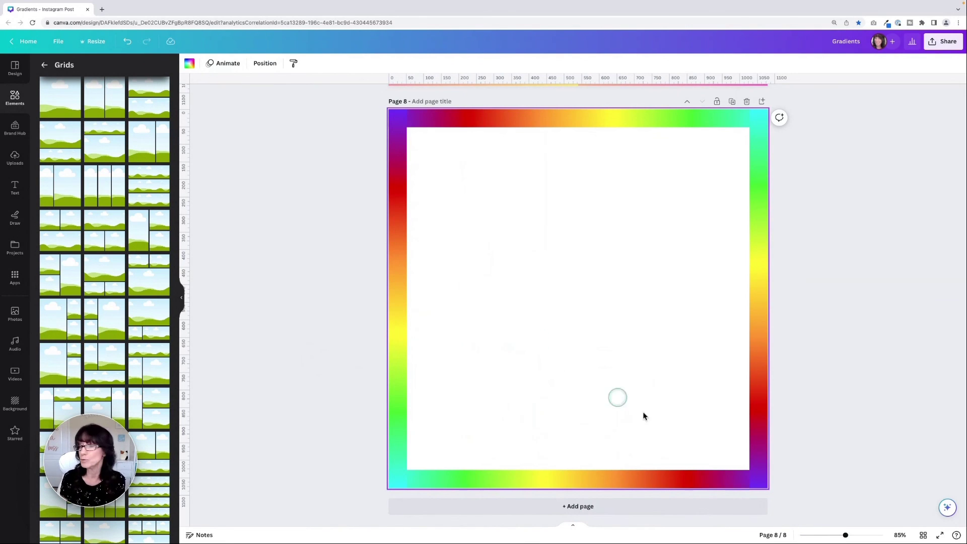
Step: Show all pages of the design as thumbnails to review the finished gradient examples
left_click(924, 535)
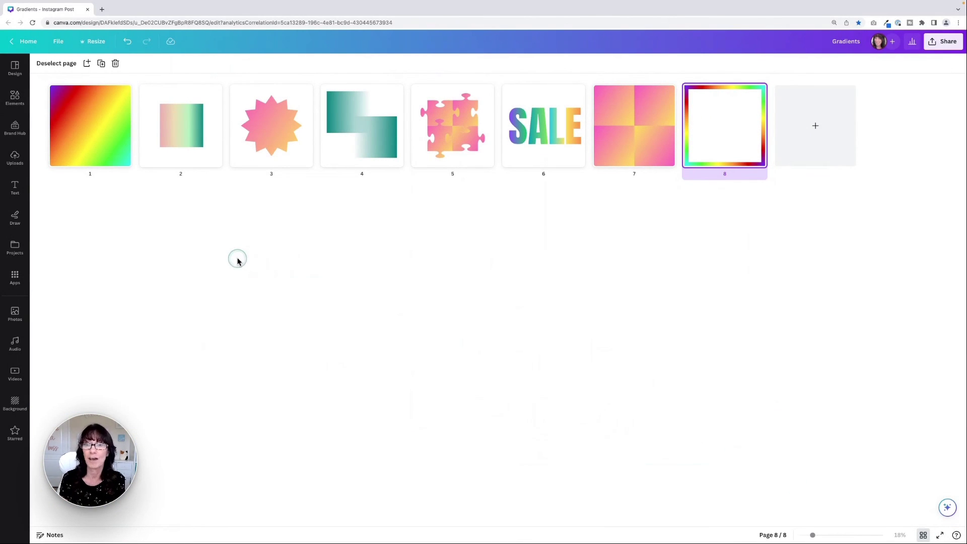
left_click(225, 243)
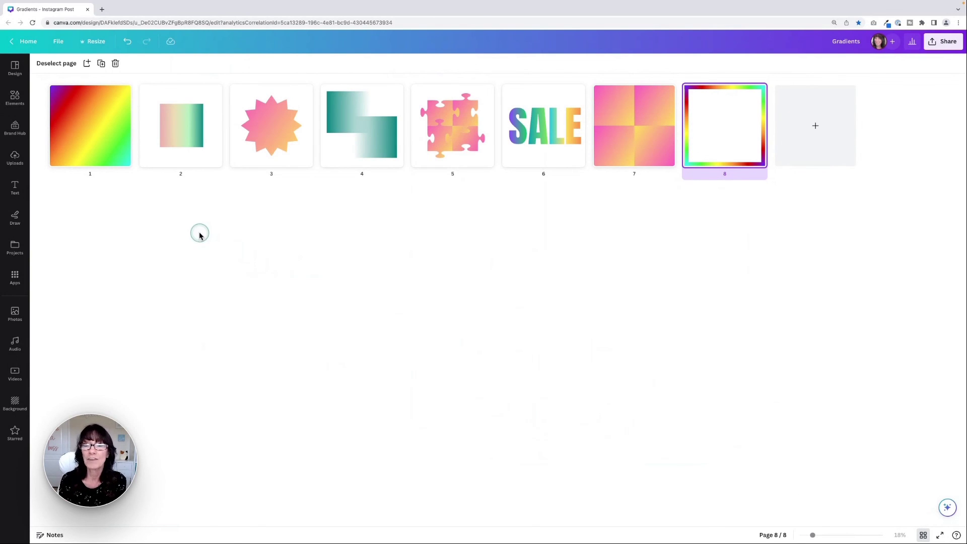